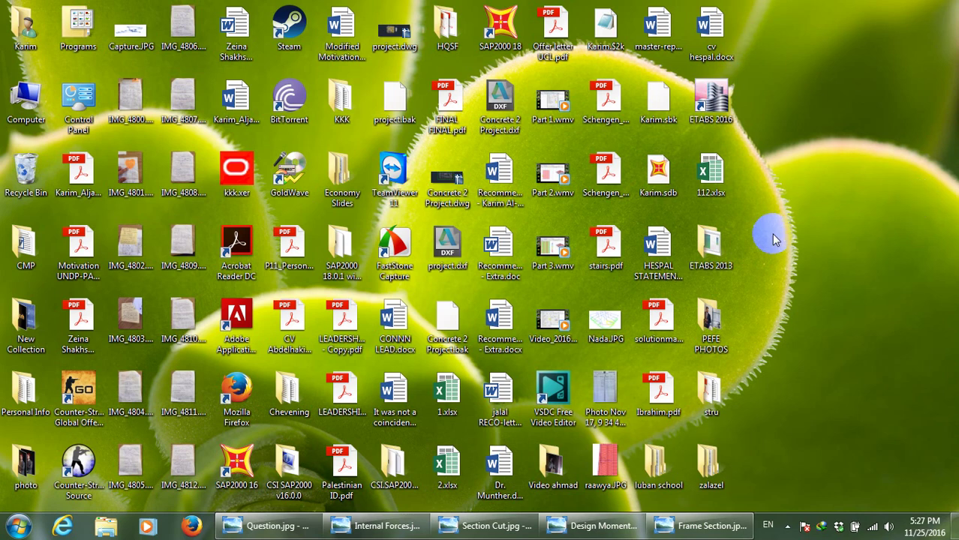
Open Question.jpg and read through the two-way slab's plan dimensions, material strengths, loads, section sizes and storey data
click(267, 526)
scroll(407, 317, down, 3)
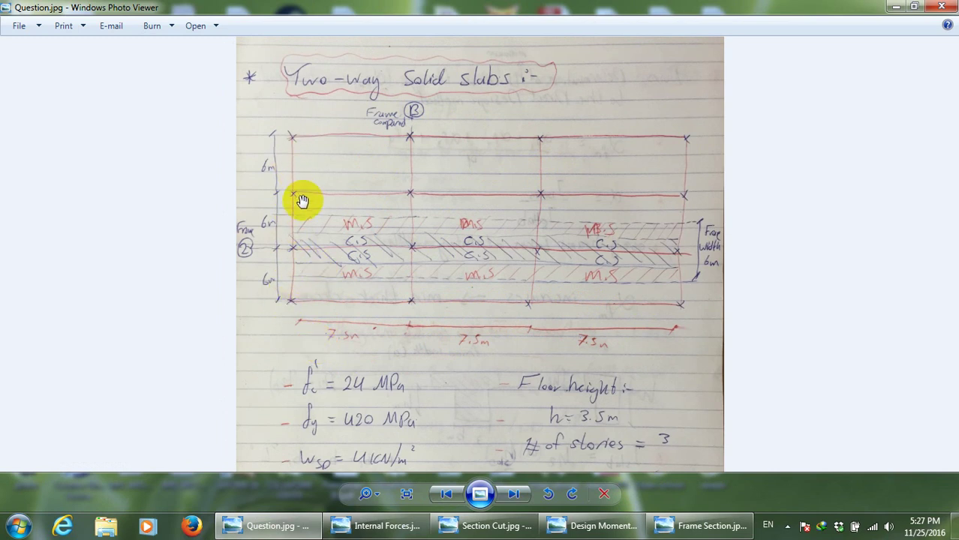
drag(392, 378, 384, 258)
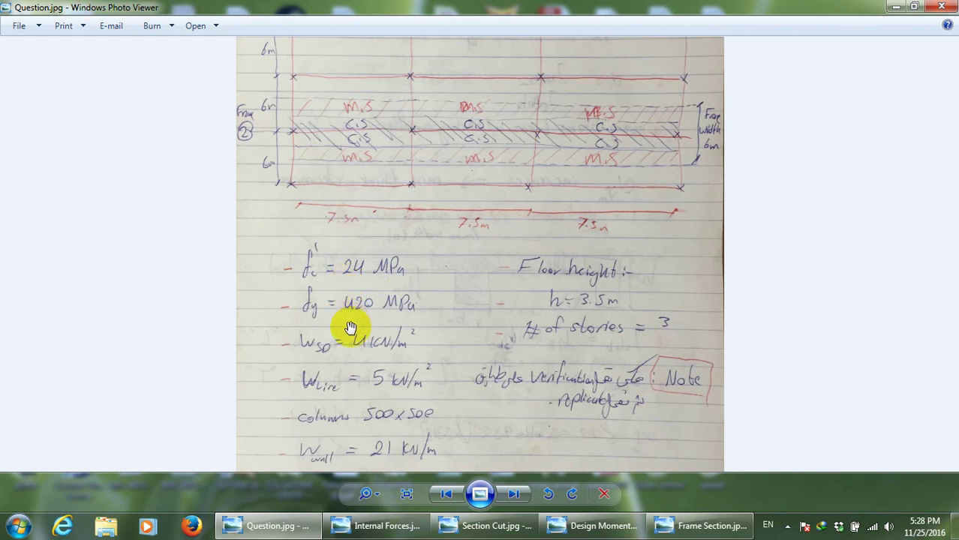
drag(329, 307, 329, 294)
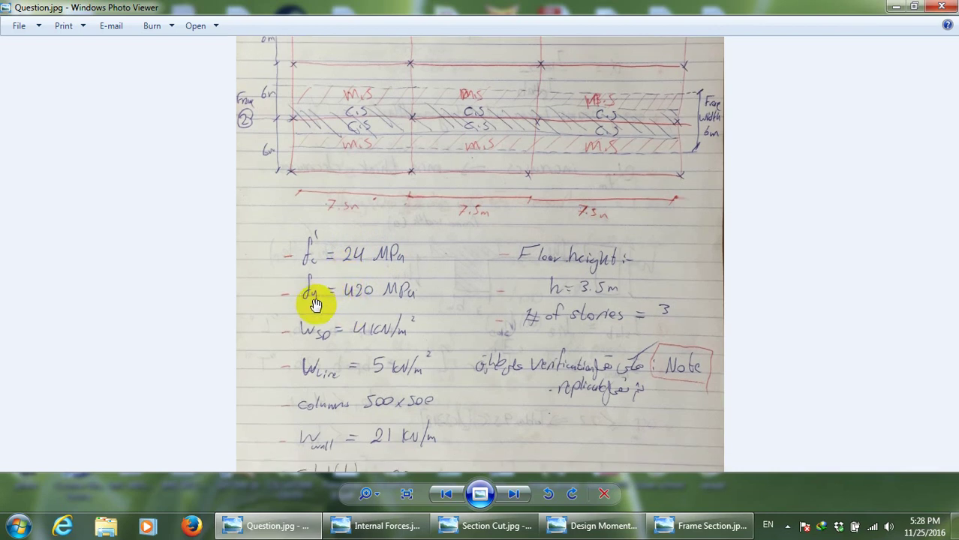
drag(373, 323, 360, 284)
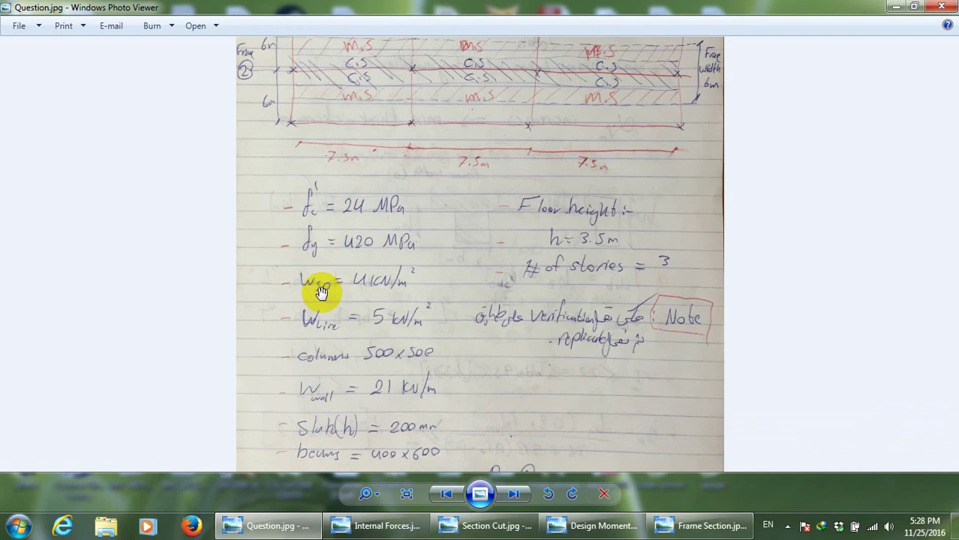
scroll(327, 304, down, 1)
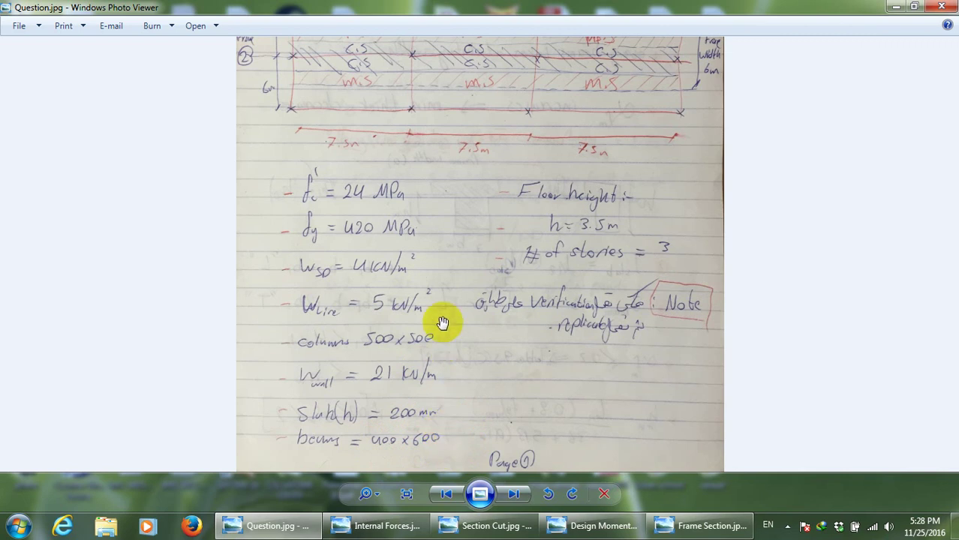
drag(569, 211, 570, 256)
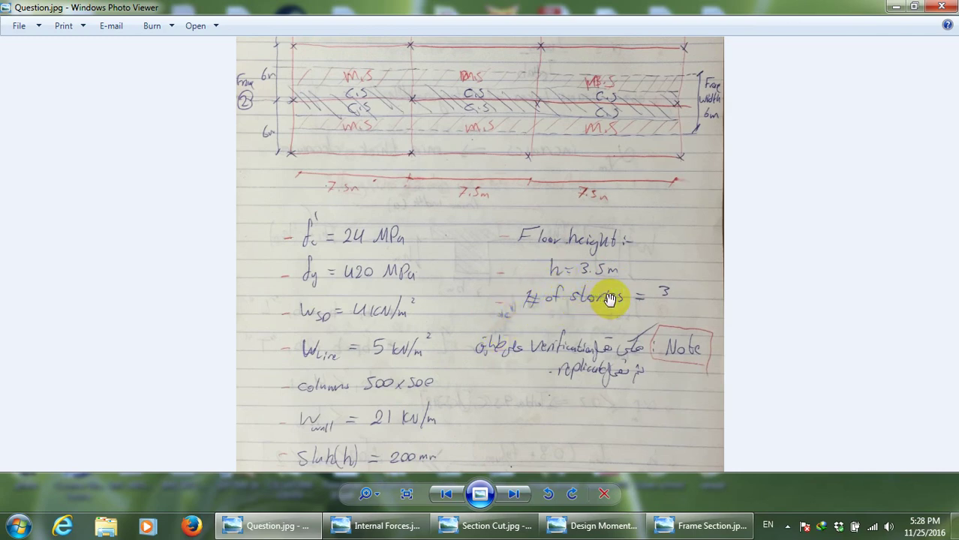
scroll(635, 306, up, 5)
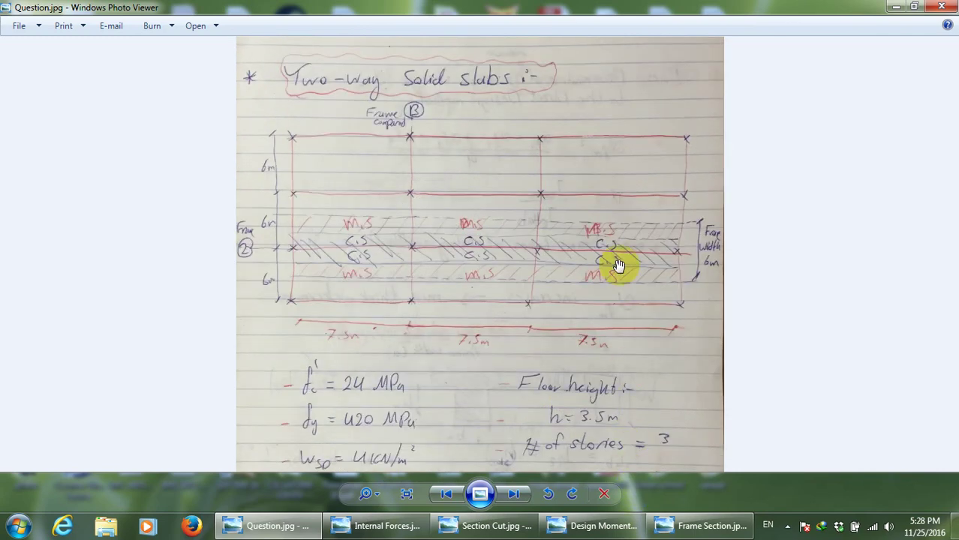
Switch to SAP2000 16, dismiss its license warning and welcome screen, and maximize the window
click(311, 518)
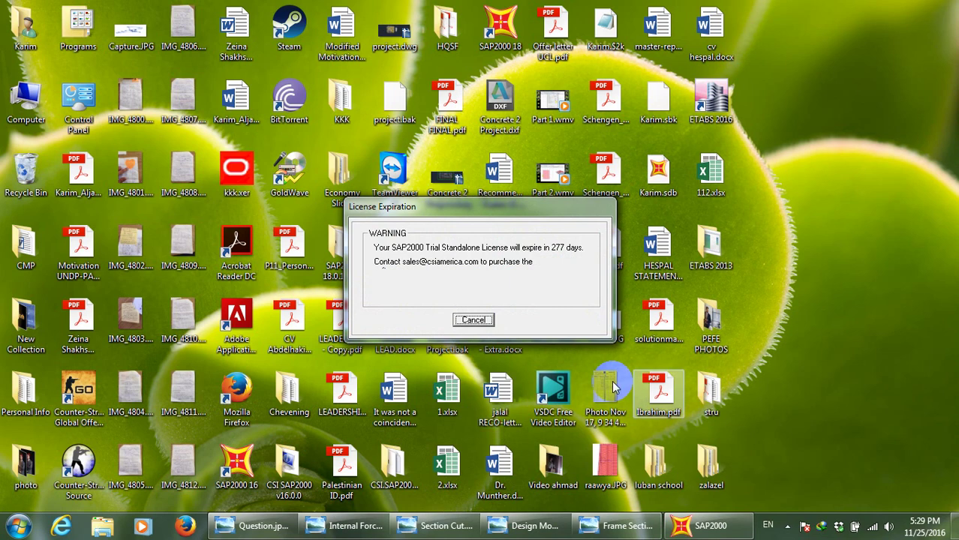
click(480, 319)
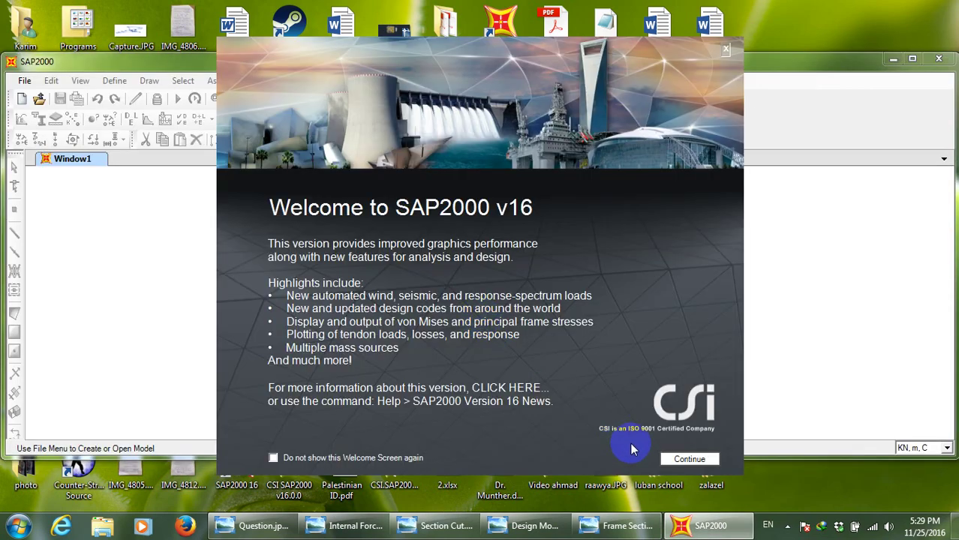
click(679, 459)
double_click(797, 63)
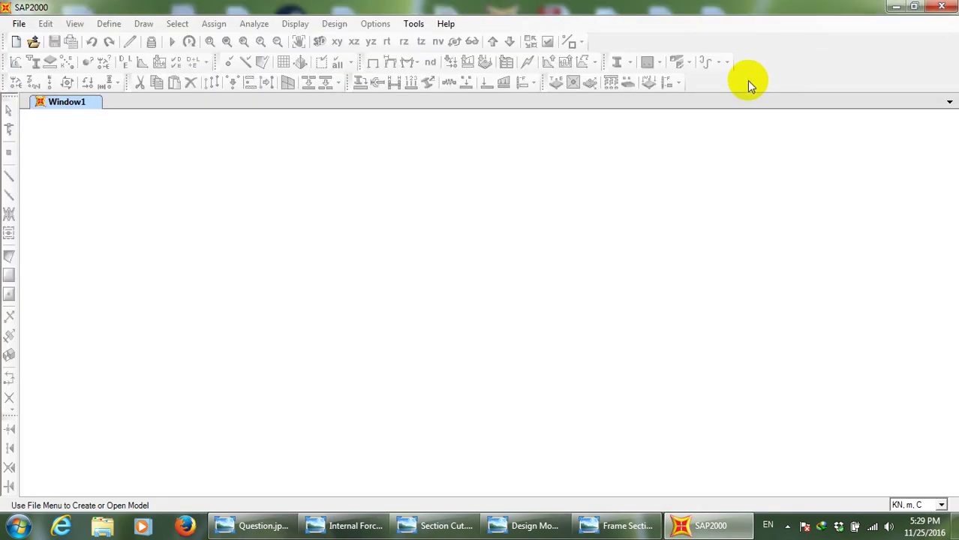
Set the units to KN, m, C and start a new model from the Grid Only template
click(922, 508)
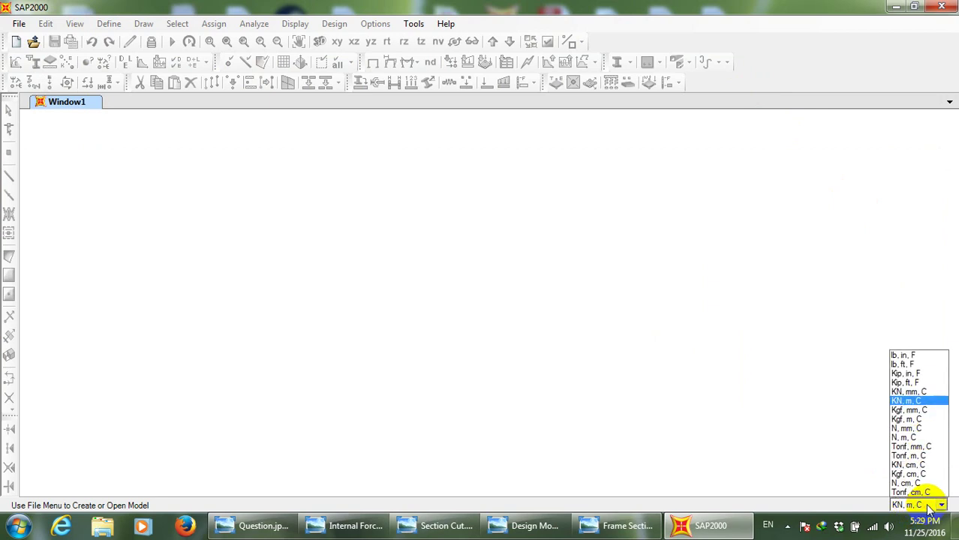
click(916, 402)
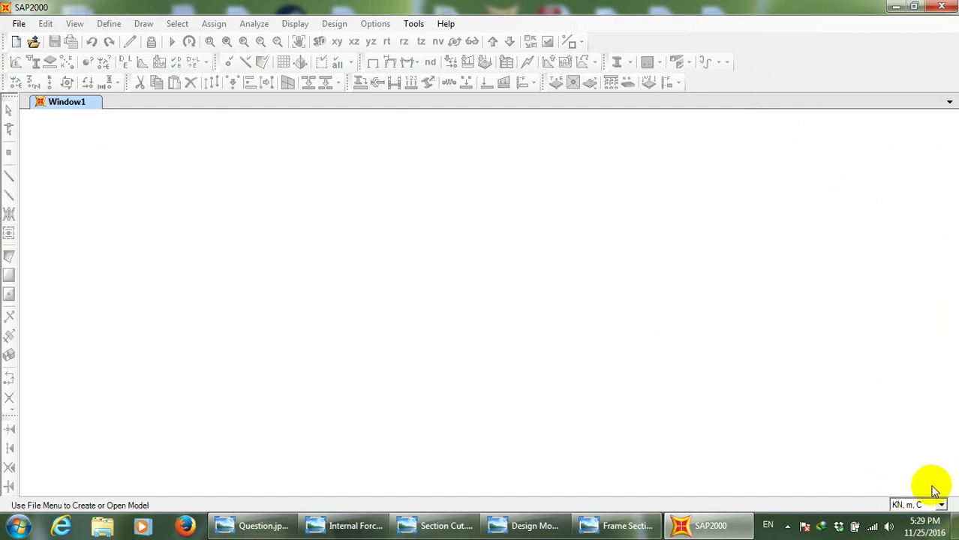
click(19, 24)
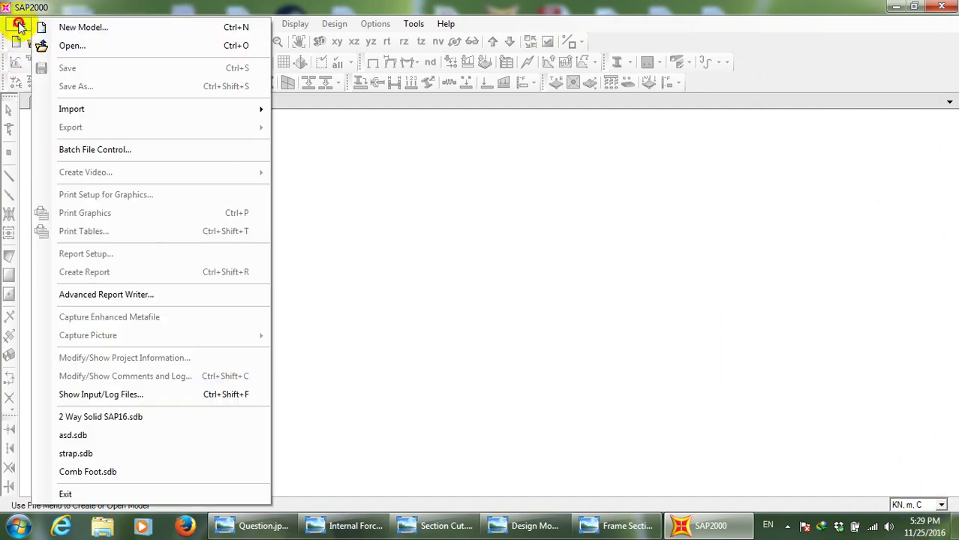
click(71, 27)
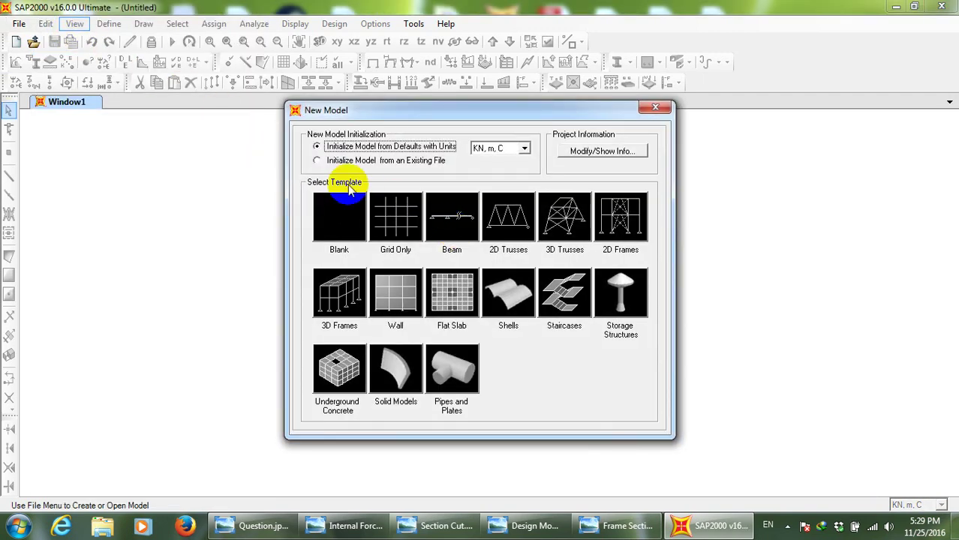
click(393, 230)
Check the plan in Question.jpg and set the number of grid lines to 4 in the X, Y and Z directions
double_click(498, 197)
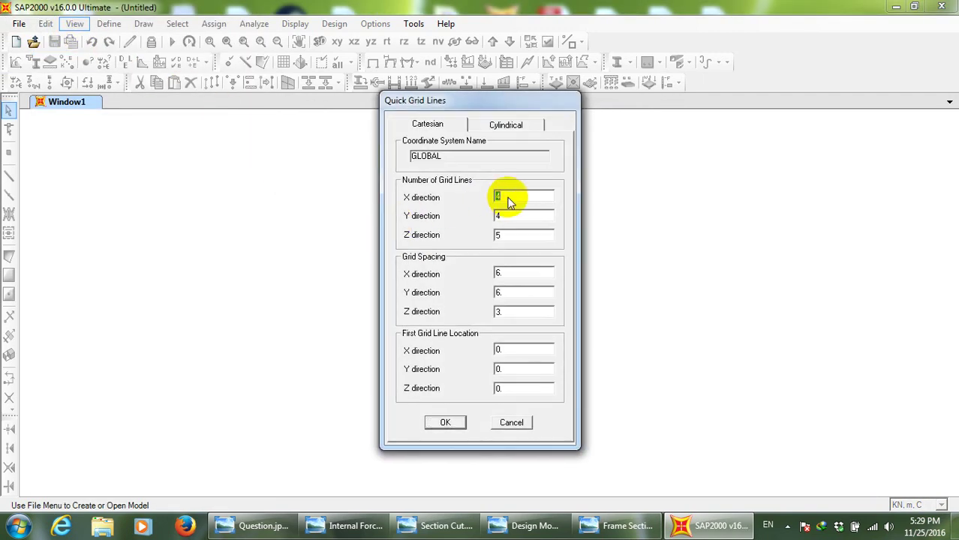
click(255, 524)
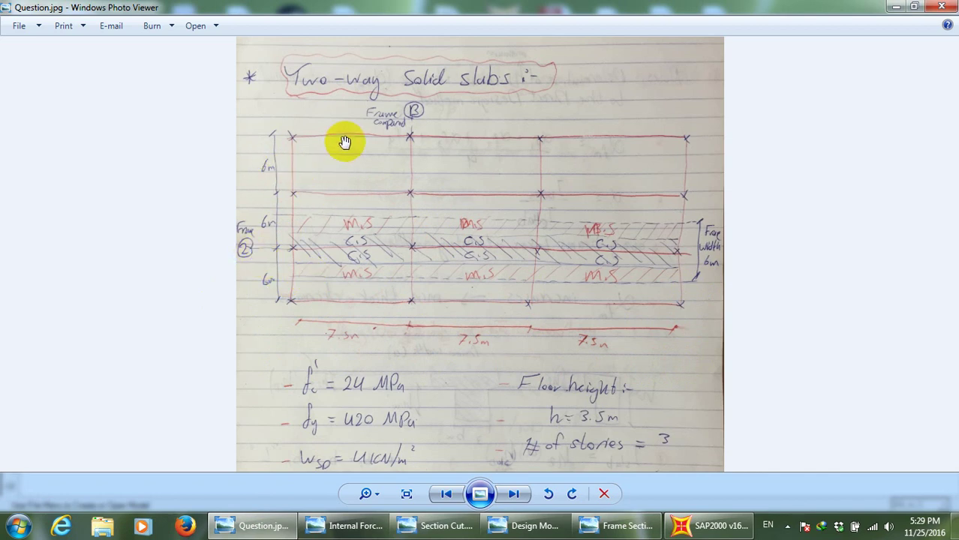
click(708, 529)
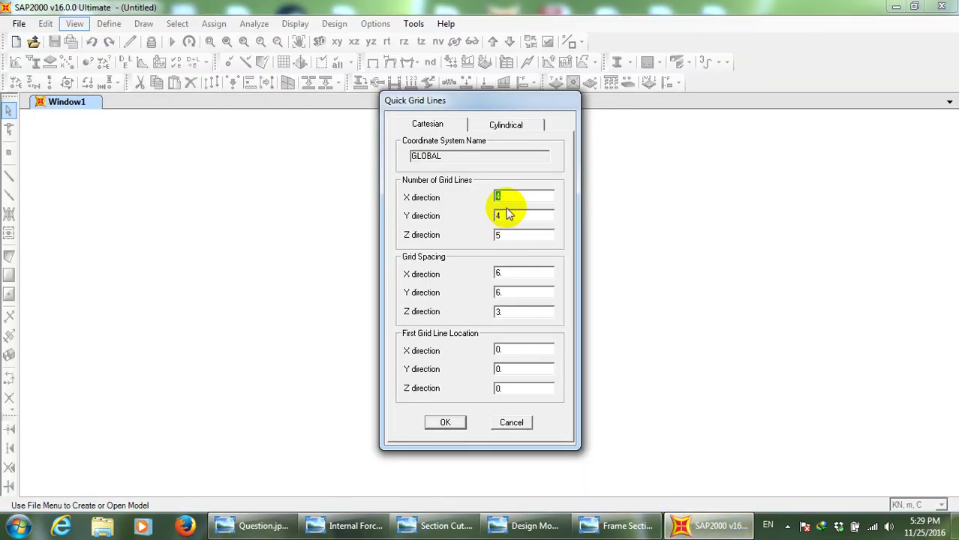
click(510, 198)
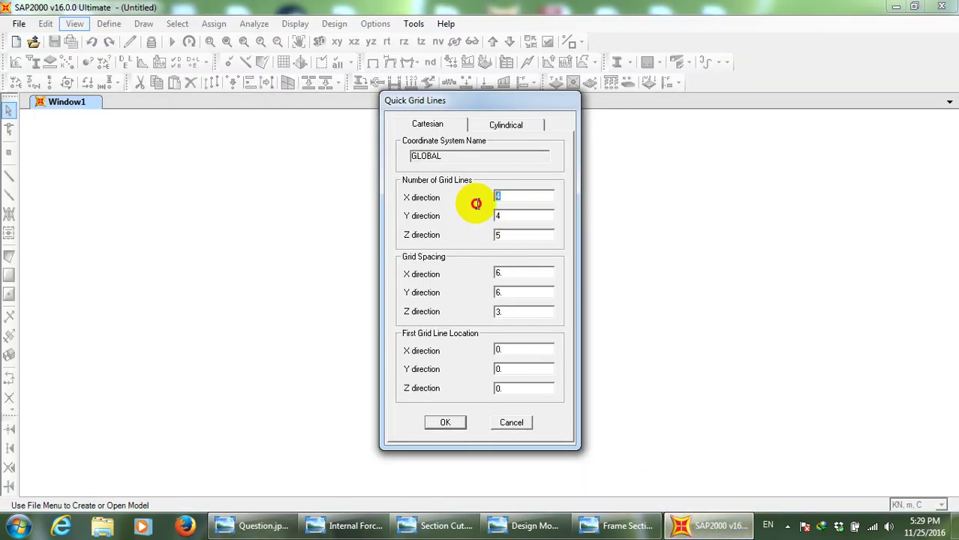
click(513, 218)
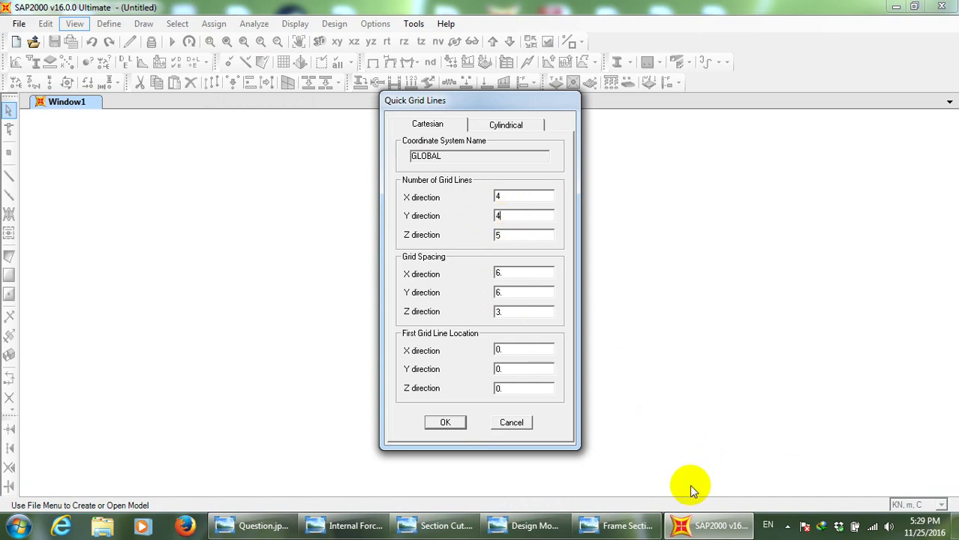
click(526, 235)
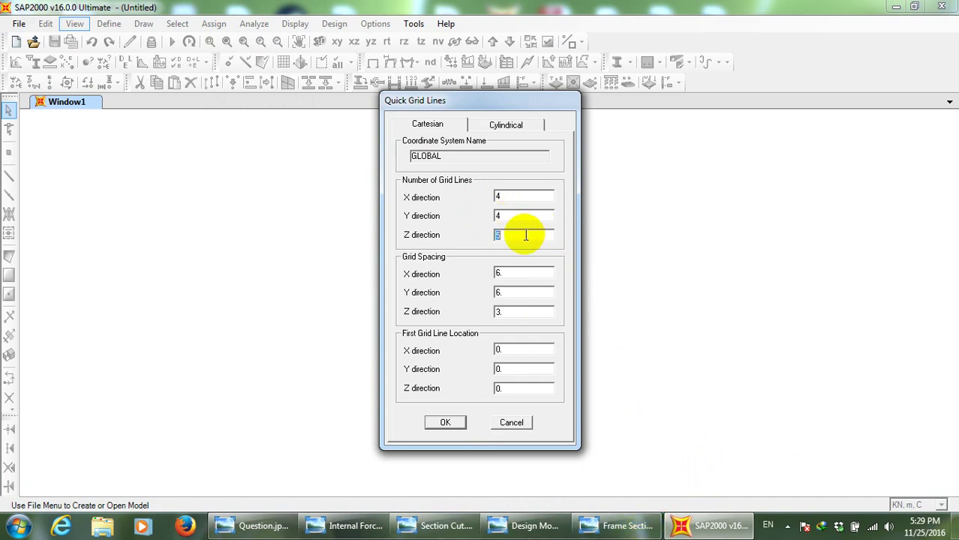
text(3)
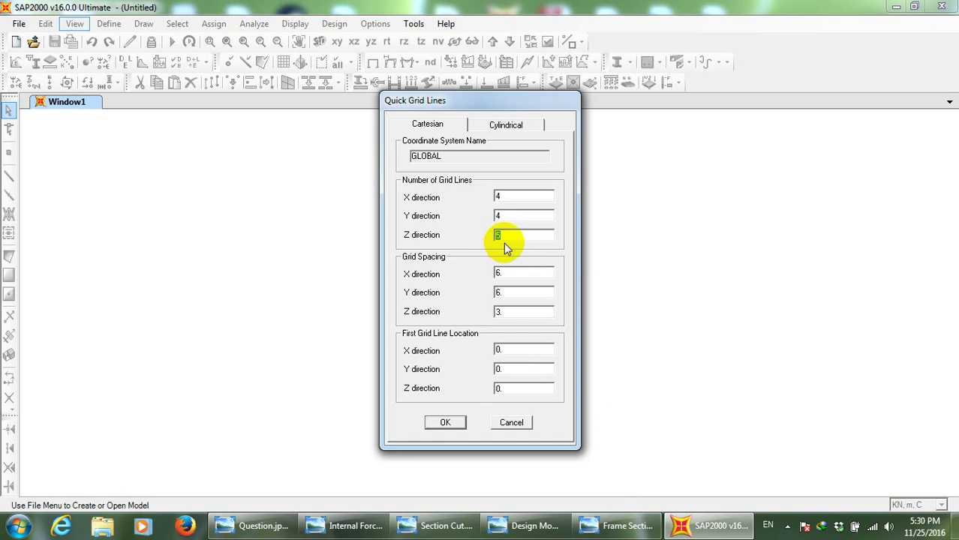
text(4)
Set the grid spacing to 7.5 m in X, 6 m in Y and 3.5 m in Z, and create the grid
double_click(510, 275)
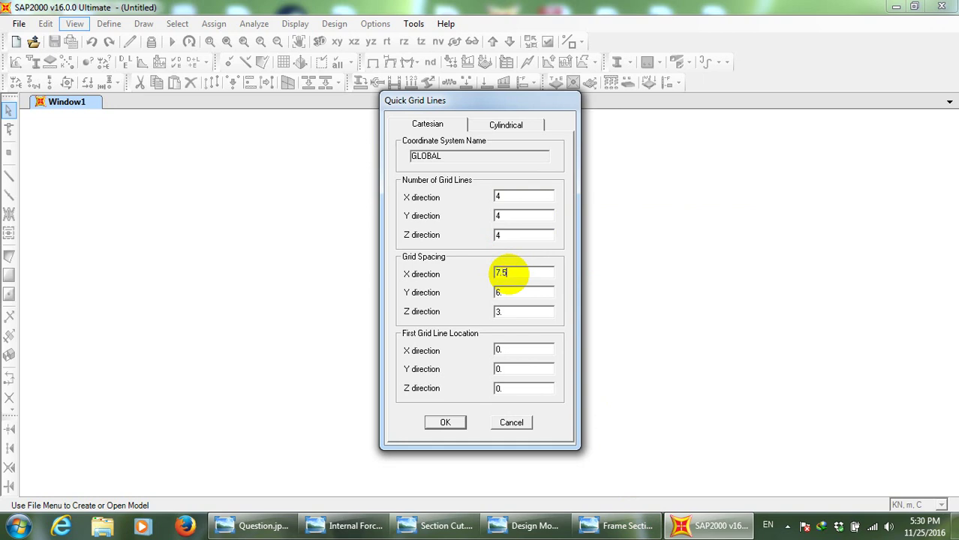
double_click(512, 293)
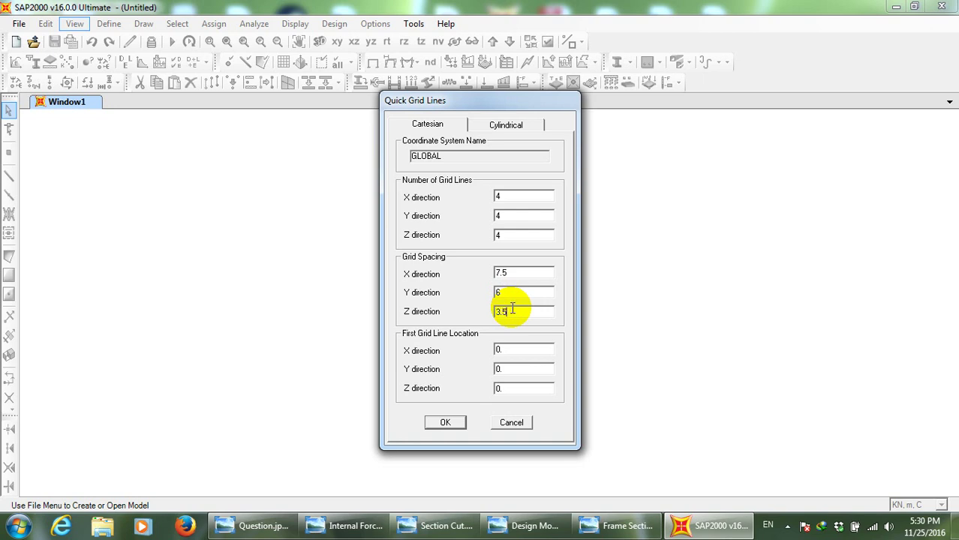
click(443, 423)
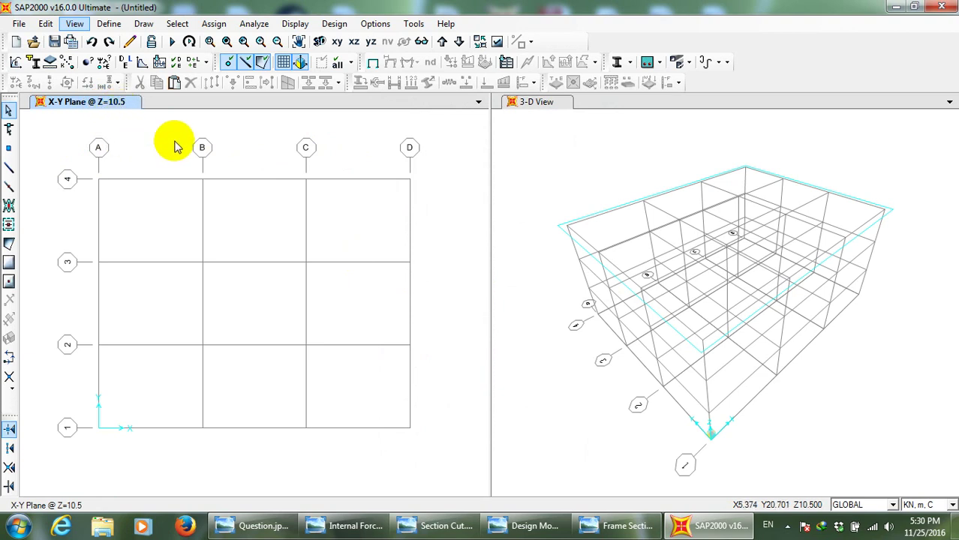
click(634, 137)
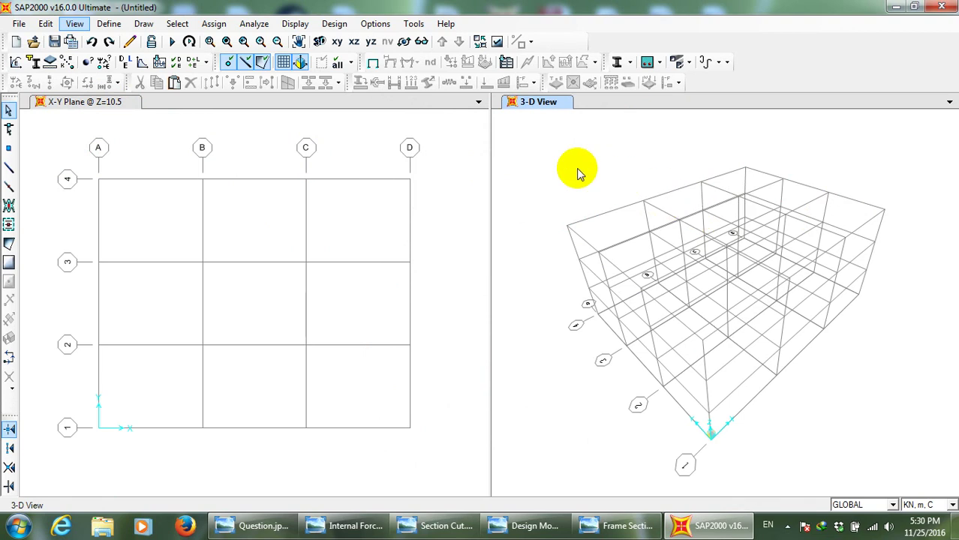
click(273, 134)
click(109, 23)
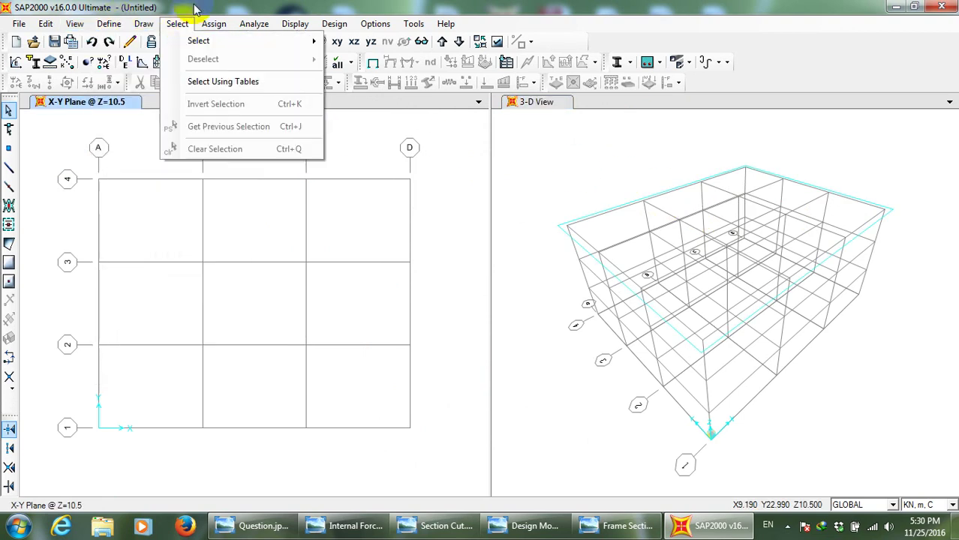
click(179, 23)
Add a copy of the 4000Psi material named Concrete 24MPa with a weight per unit volume of 25
click(108, 23)
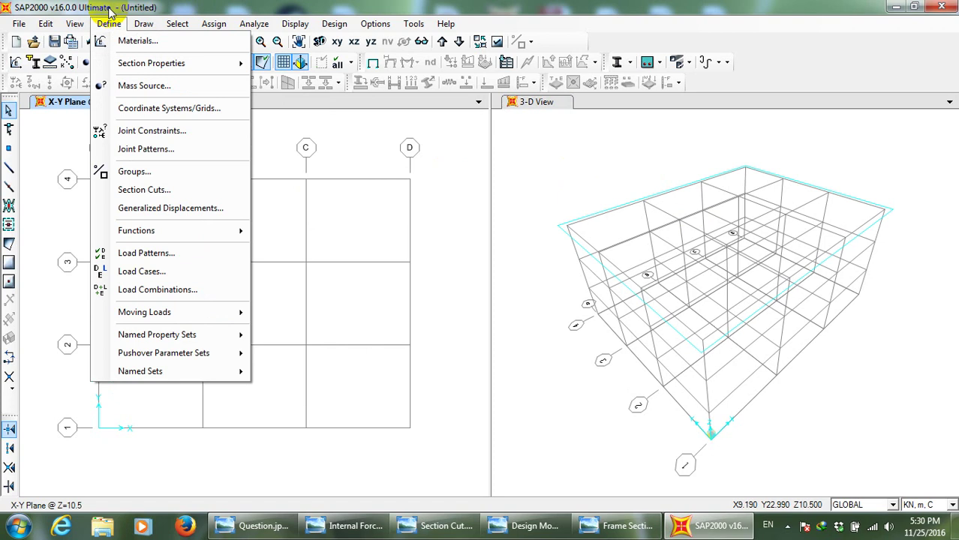
click(132, 41)
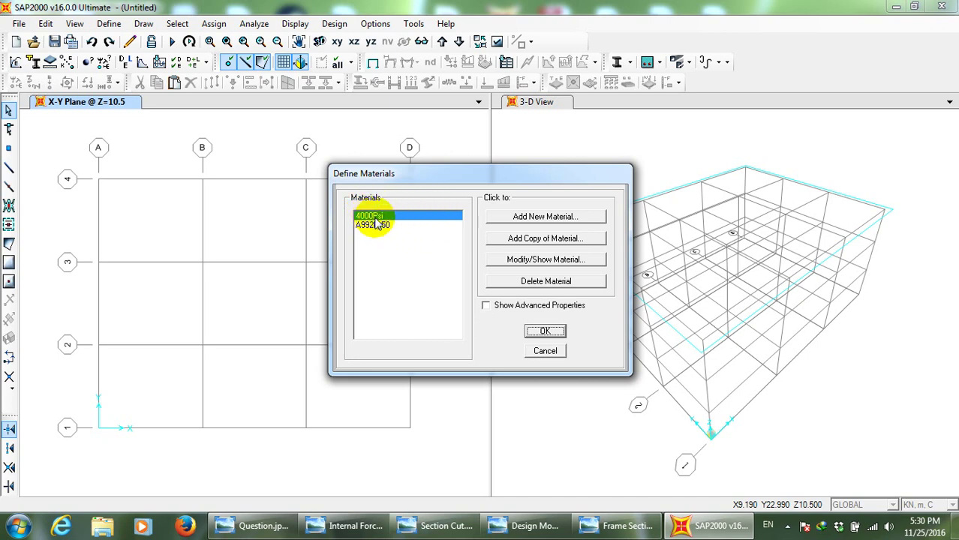
click(514, 242)
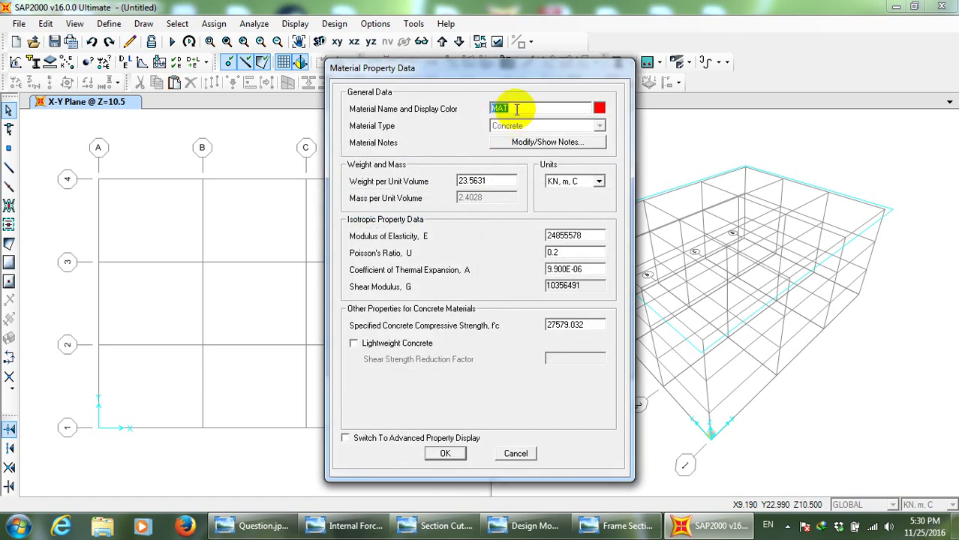
text(Concrete 24MPa)
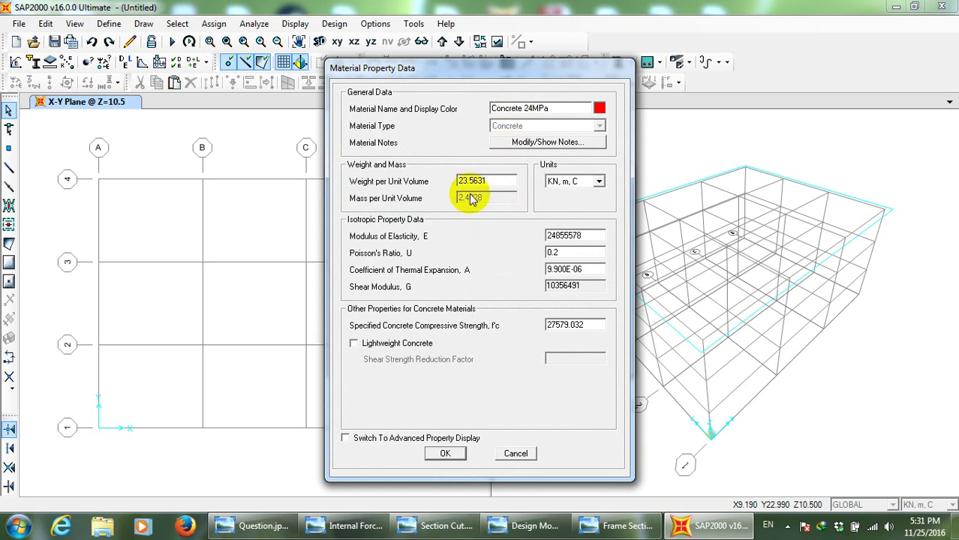
double_click(488, 180)
text(25)
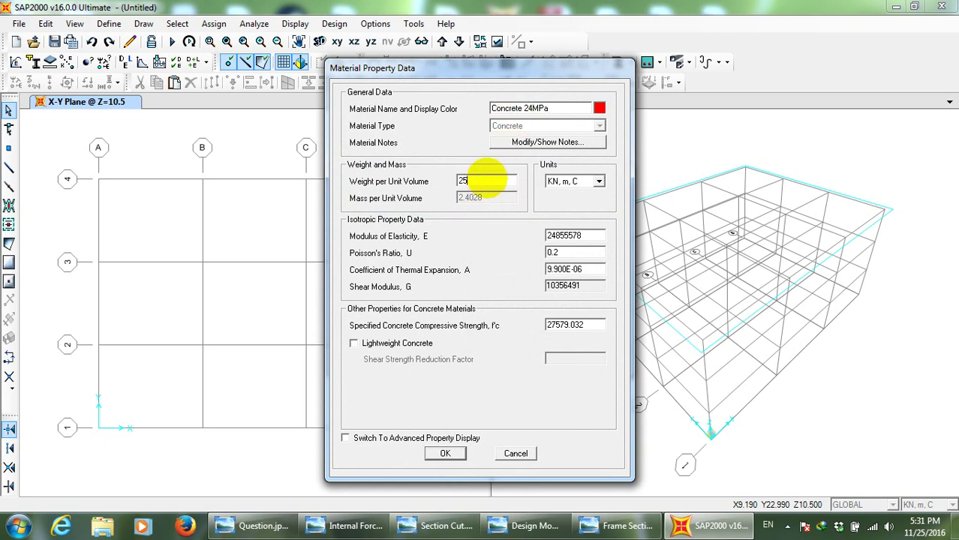
Set the new concrete's modulus of elasticity to 23025000 and its compressive strength f'c to 24000, and accept the material
double_click(591, 237)
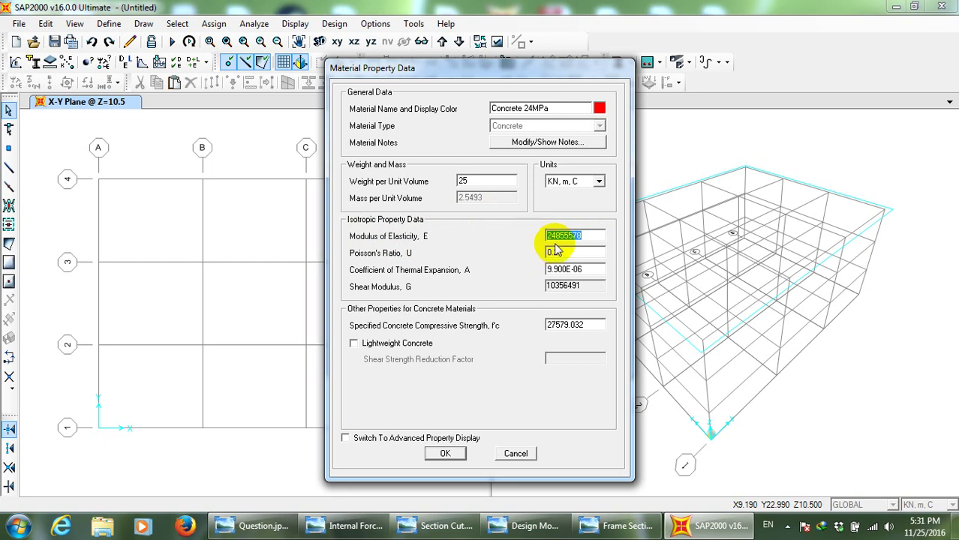
text(23025)
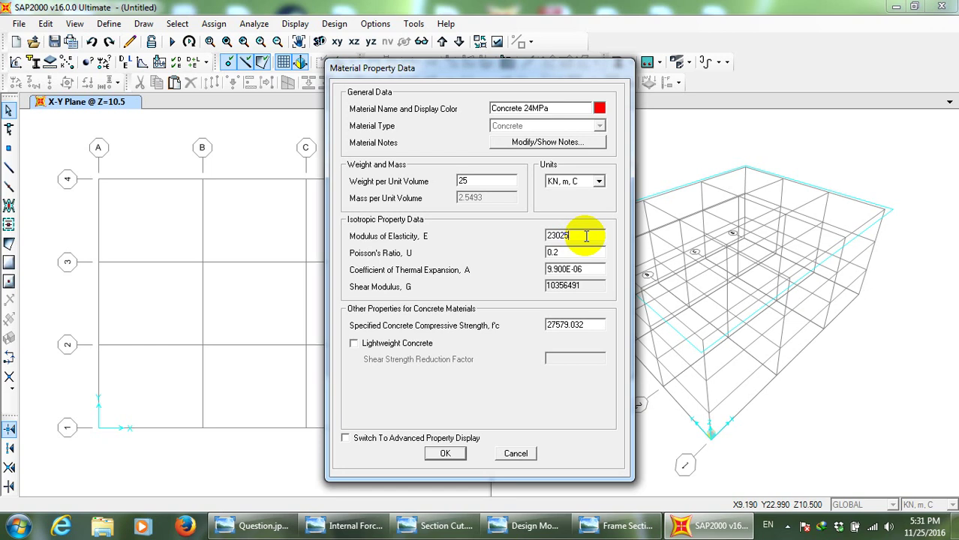
text(000)
click(592, 325)
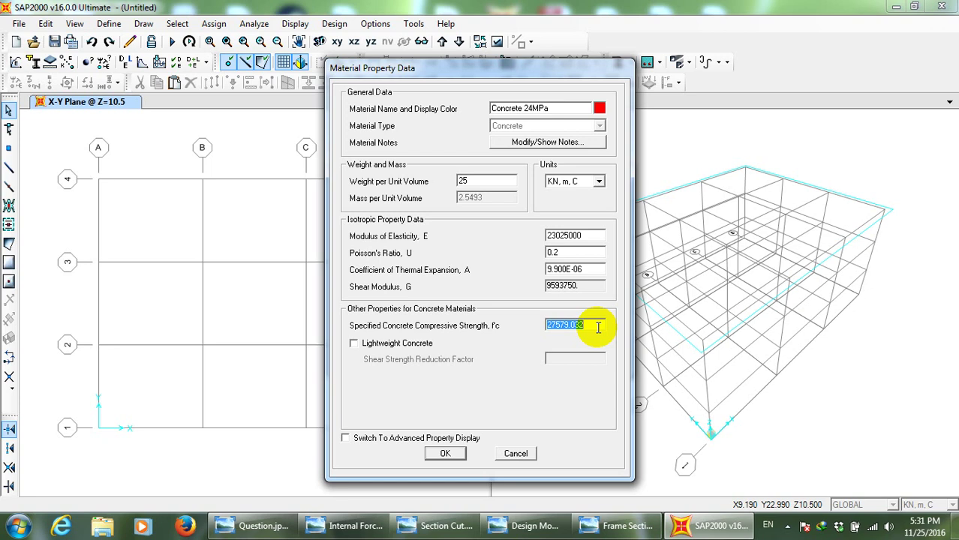
text(24000)
click(445, 454)
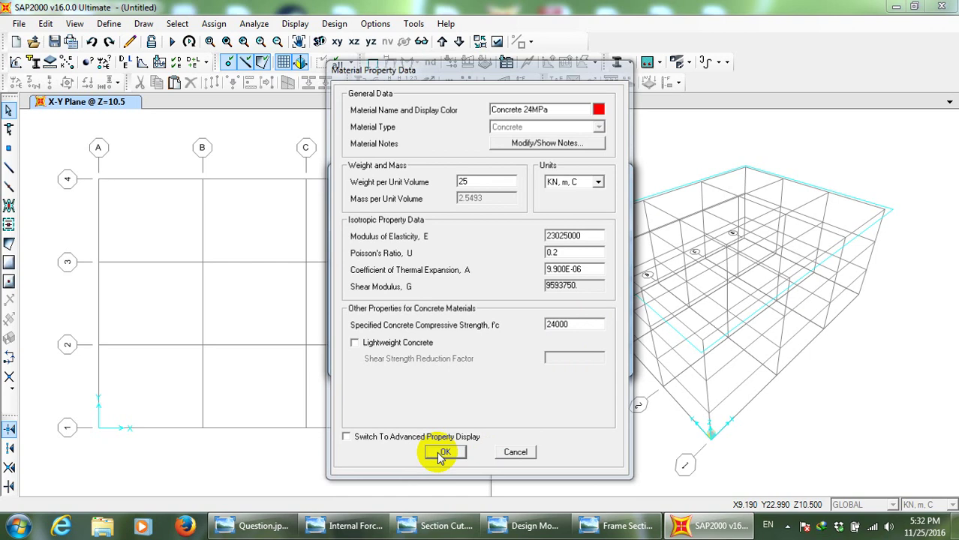
Close the material definitions and add a new rectangular frame section of type Concrete
click(546, 331)
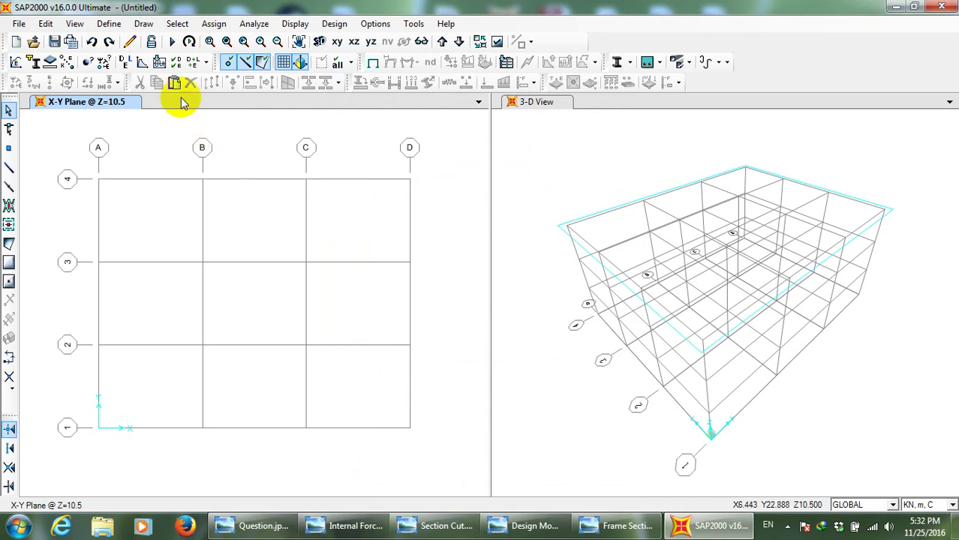
click(116, 26)
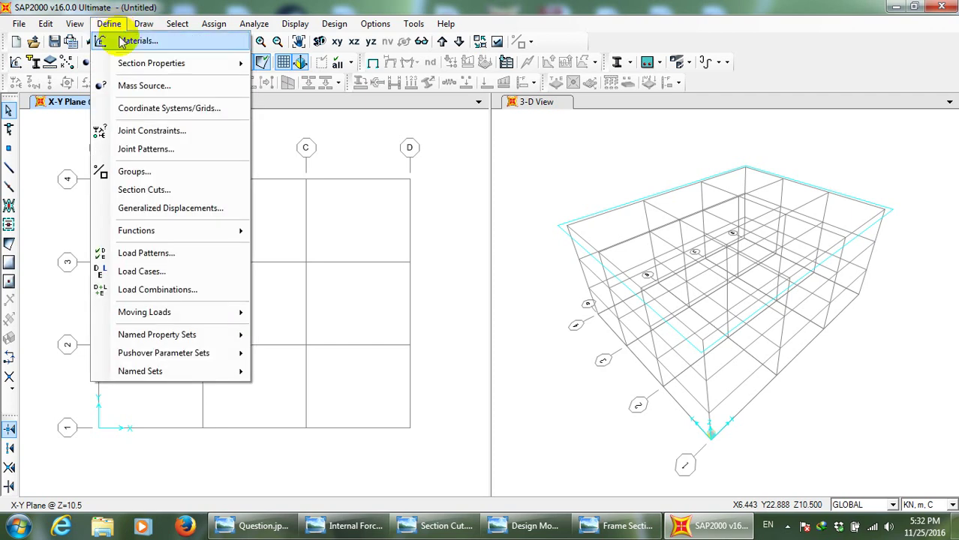
click(152, 66)
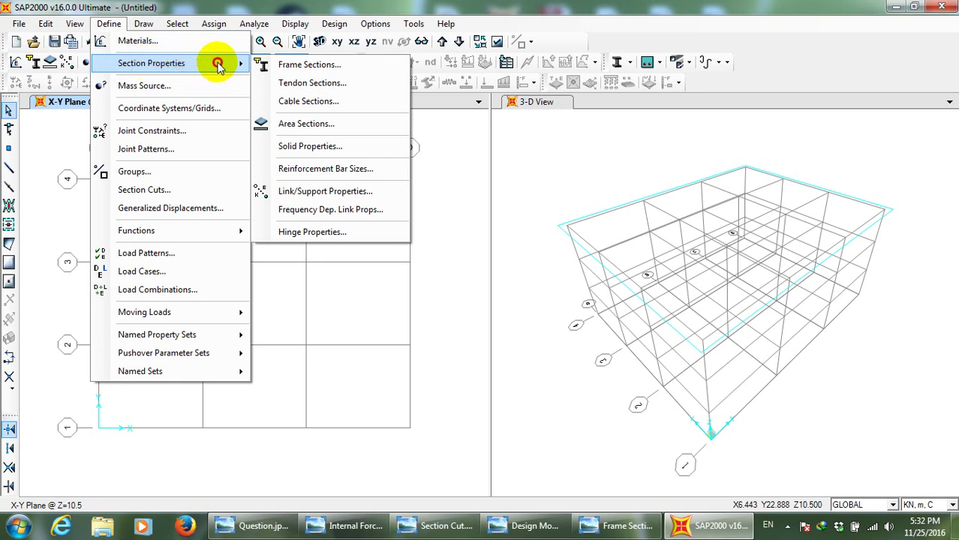
click(299, 66)
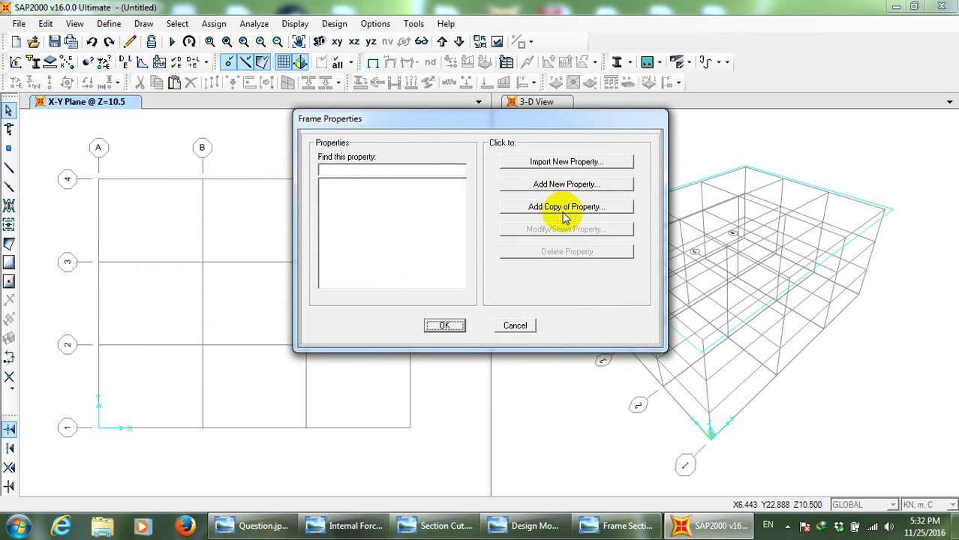
click(548, 187)
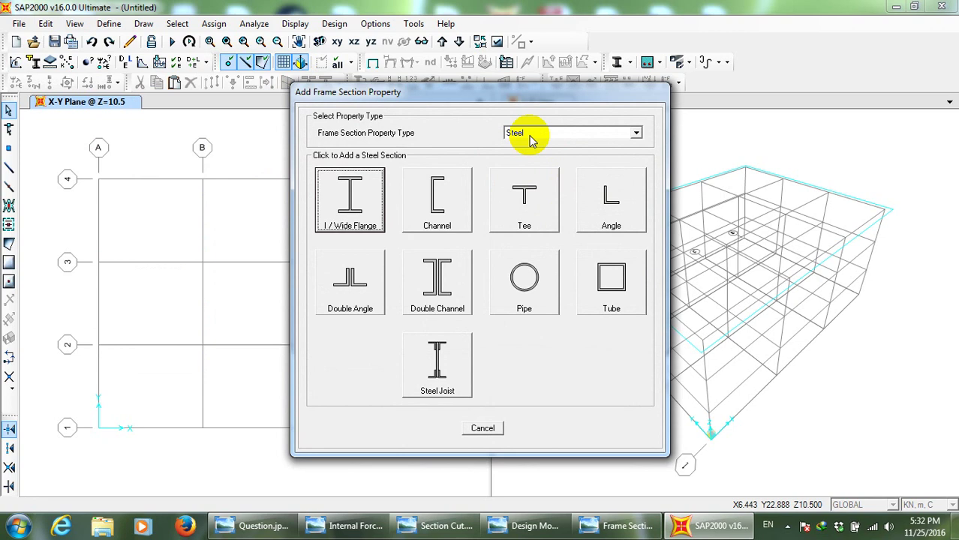
click(529, 139)
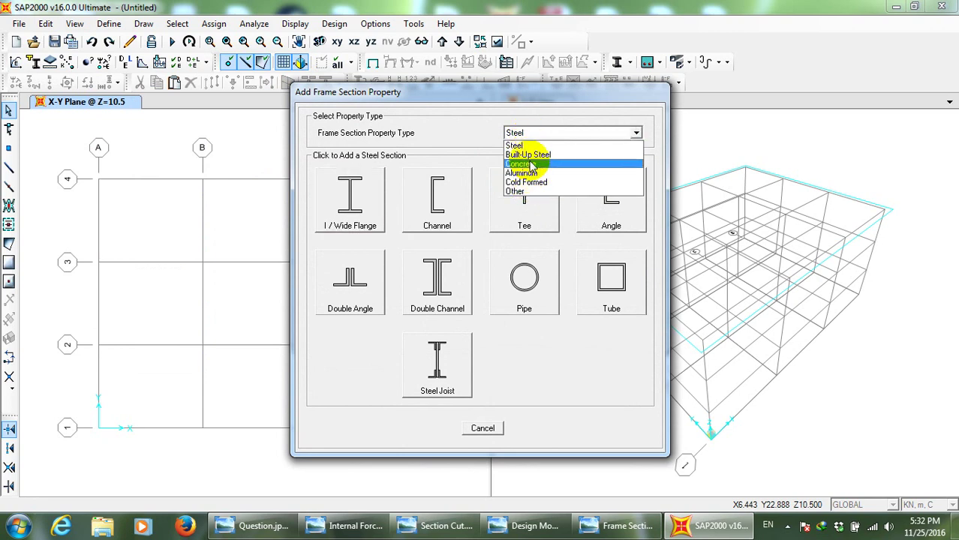
click(530, 164)
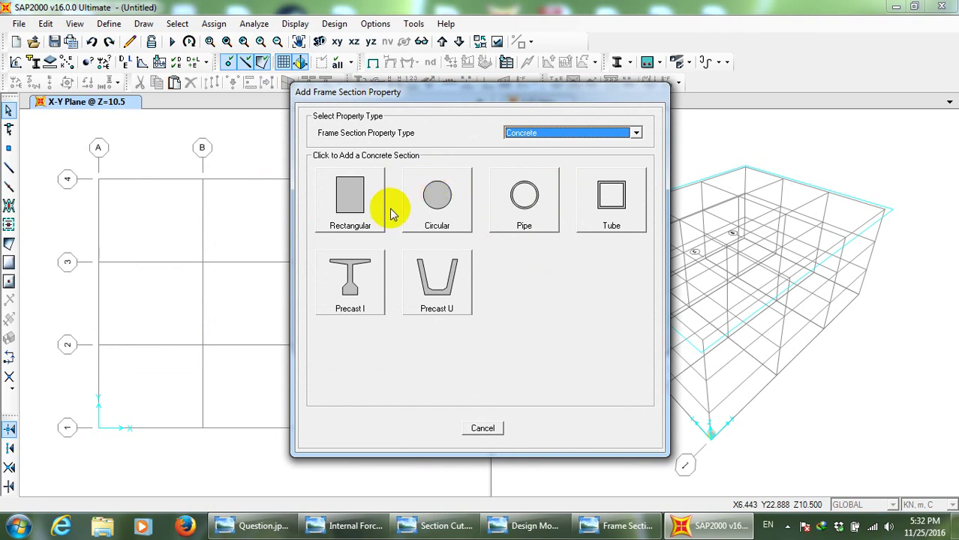
click(365, 210)
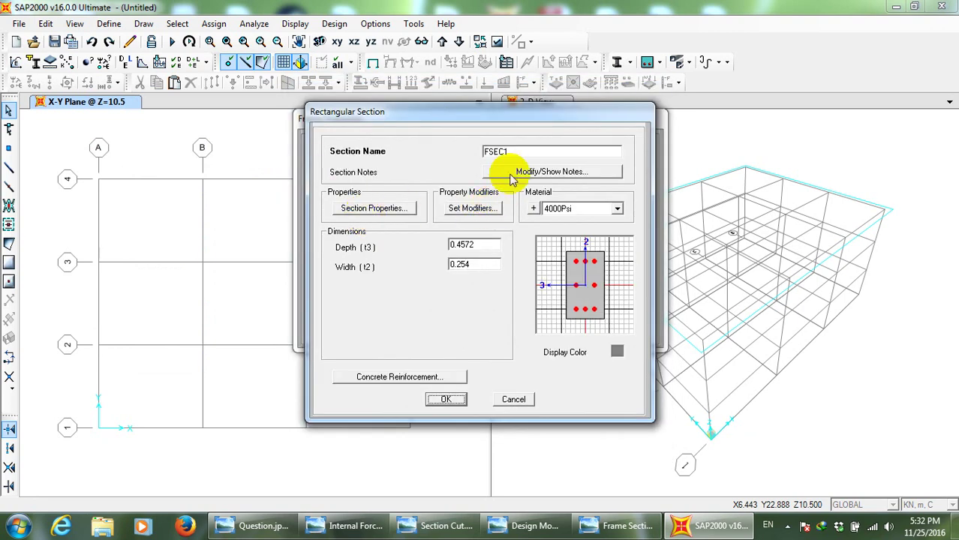
Name the section Beam, assign it Concrete 24MPa, and set its depth to 0.6 m and width to 0.4 m
double_click(526, 152)
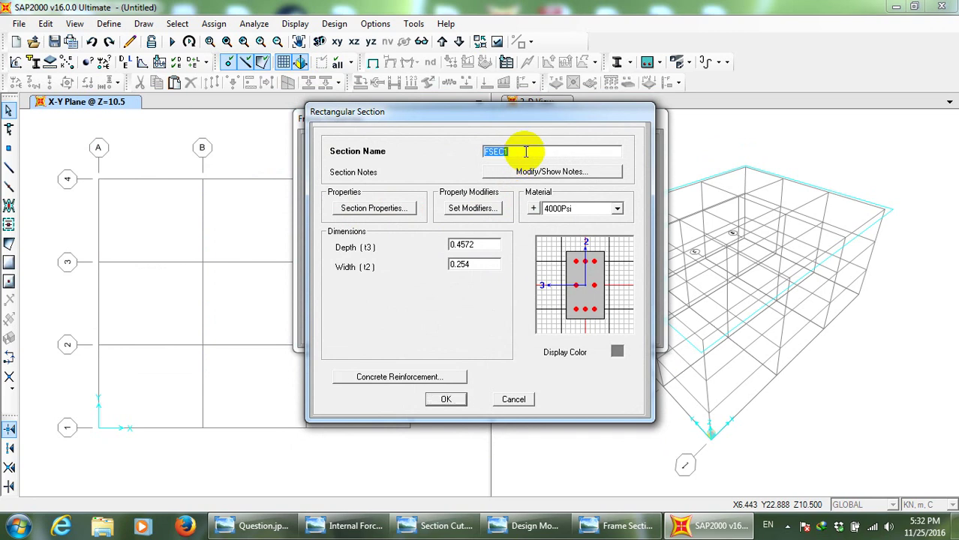
text(Beam)
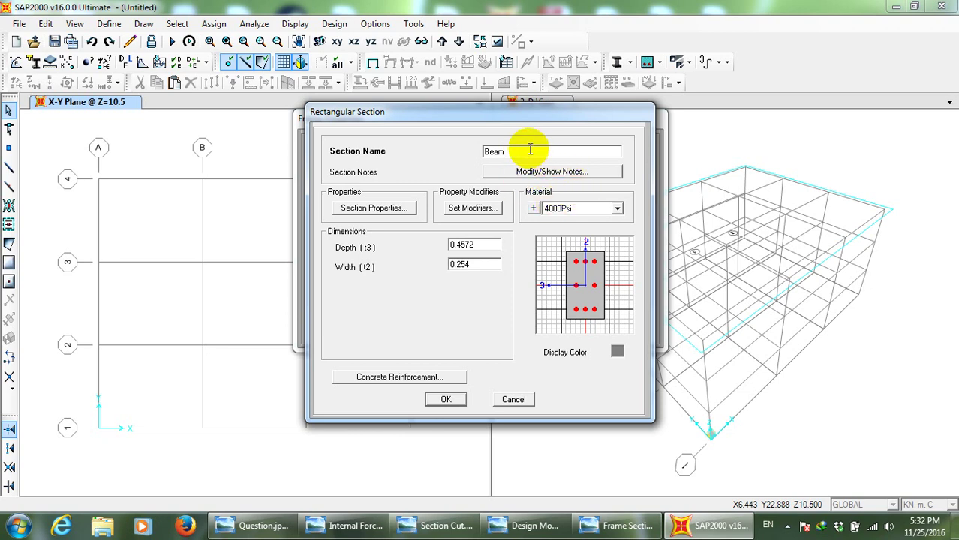
click(615, 209)
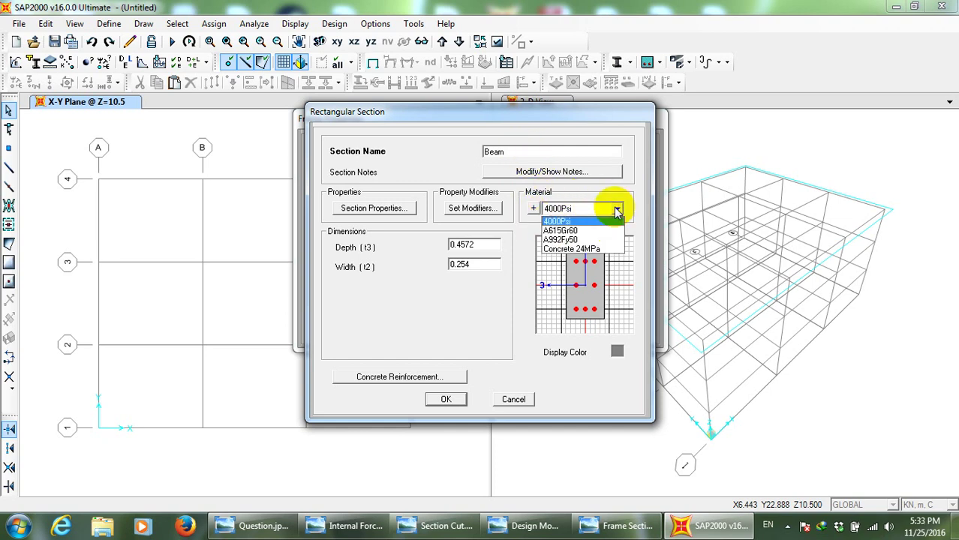
click(555, 249)
double_click(474, 246)
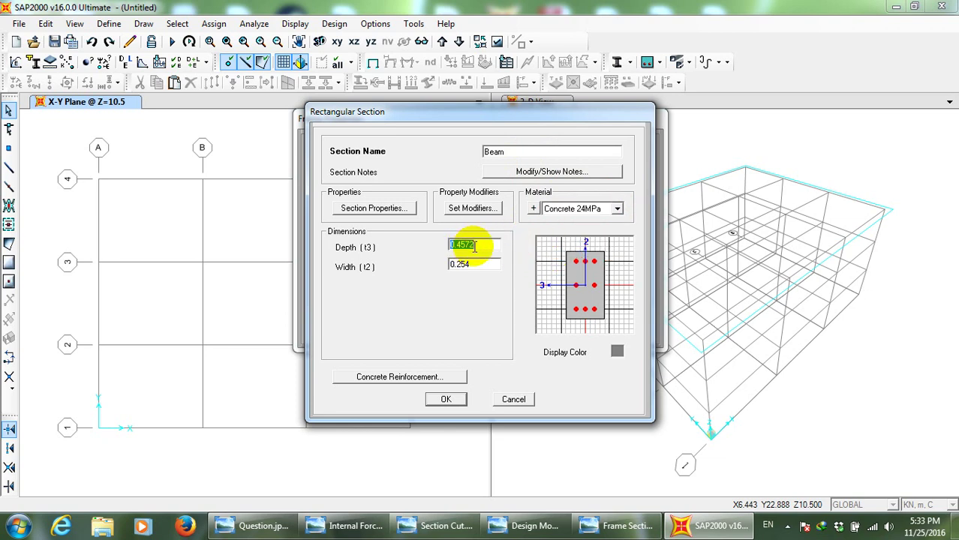
text(0)
double_click(479, 262)
text(0)
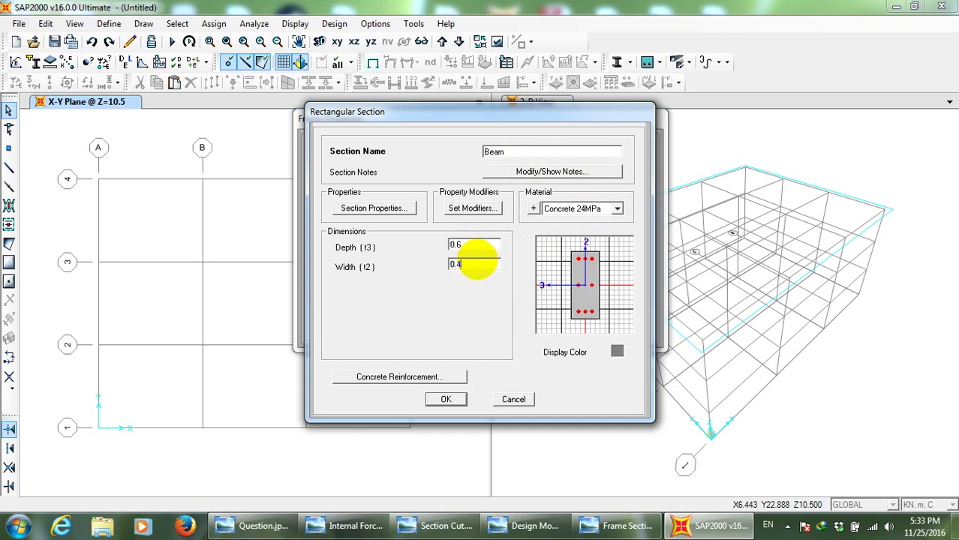
double_click(480, 244)
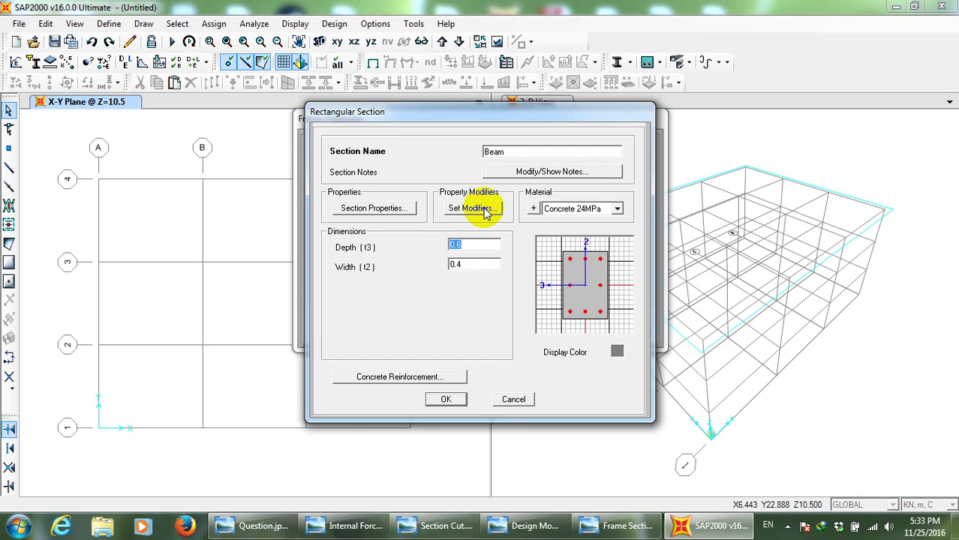
Set the beam's modifiers for torsional constant and for moments of inertia about the 2 and 3 axes to 0.35
click(474, 209)
double_click(535, 246)
drag(486, 153, 266, 111)
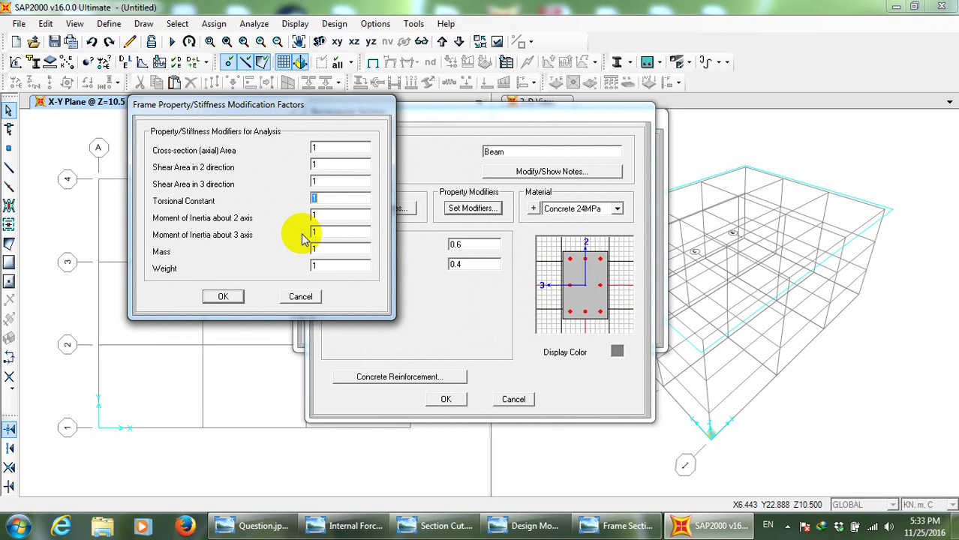
text(0.35)
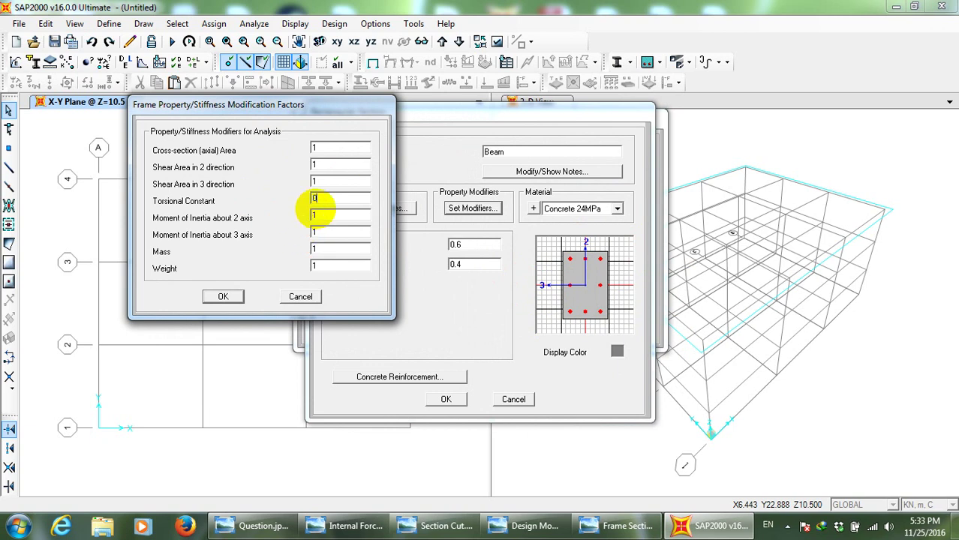
double_click(325, 216)
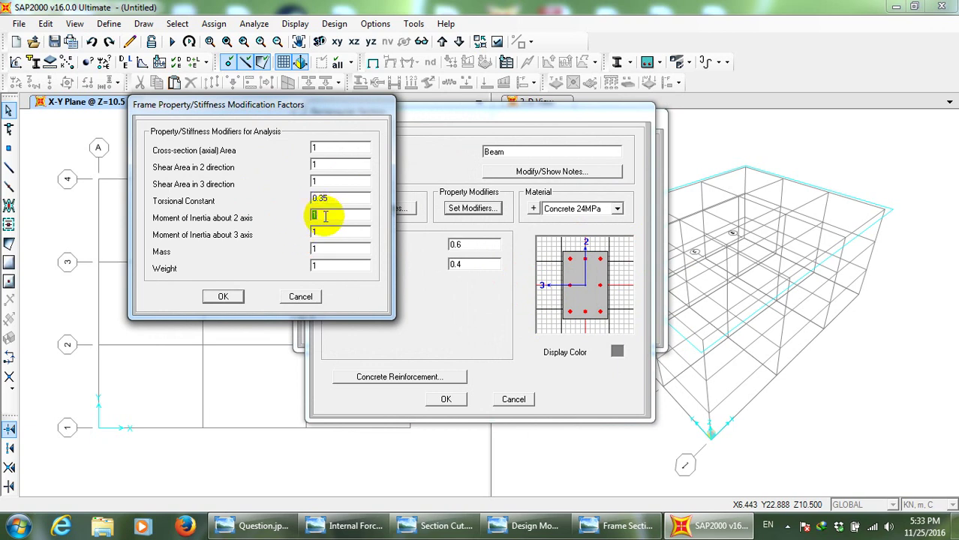
text(0.35)
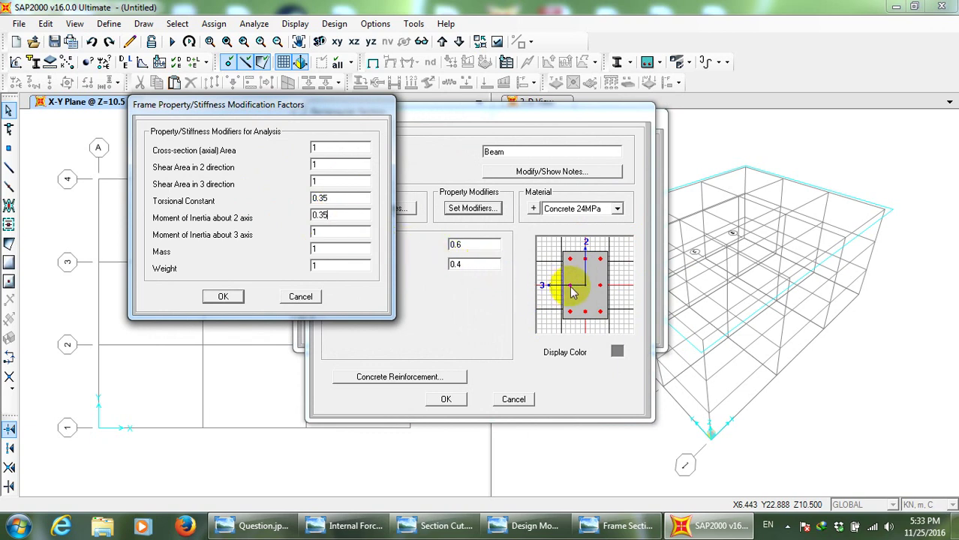
click(321, 233)
double_click(322, 233)
text(0.35)
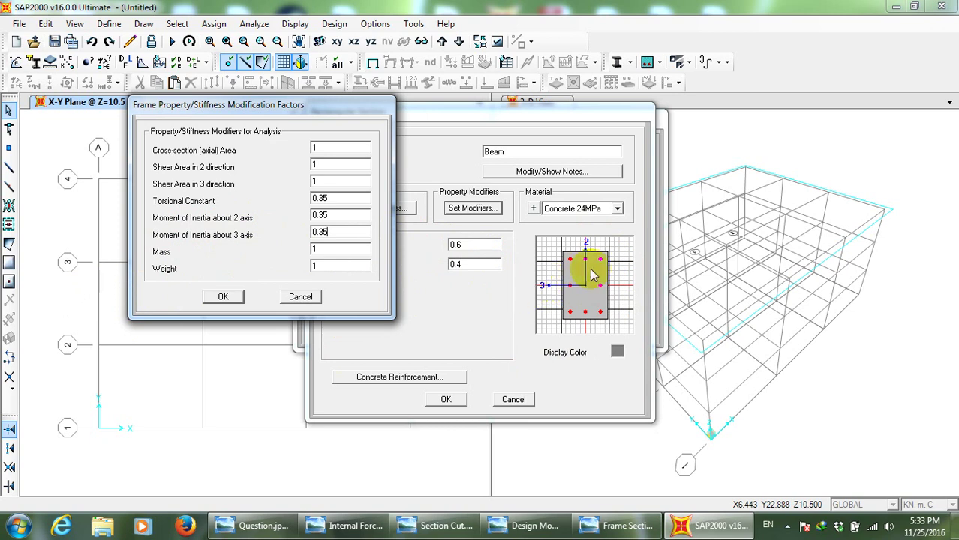
click(225, 296)
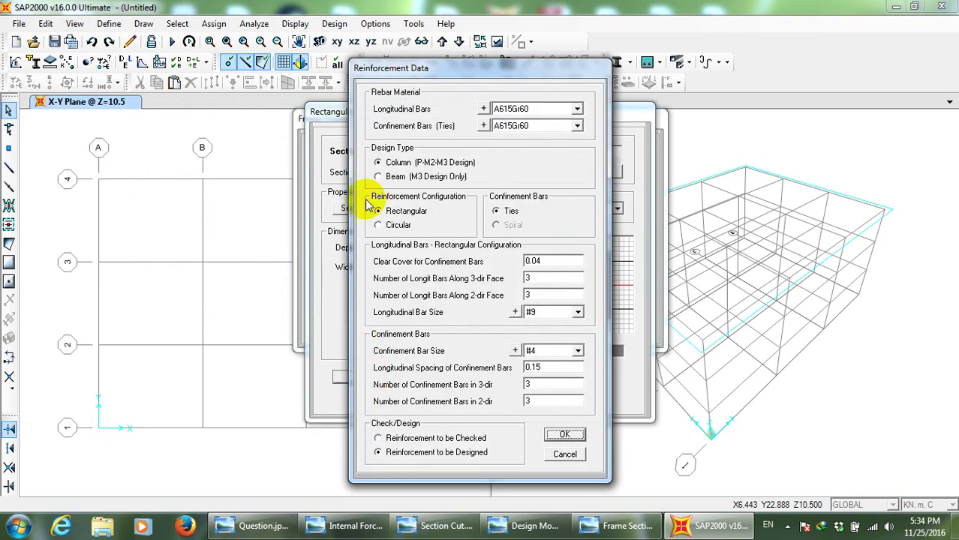
Set the beam's concrete reinforcement design type to Beam (M3 Design Only) and accept the reinforcement data
click(409, 178)
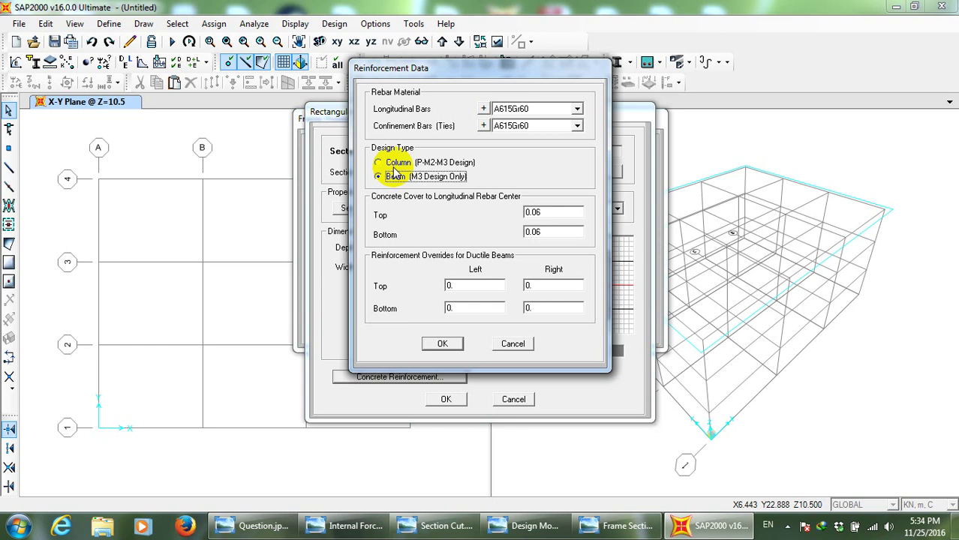
click(381, 163)
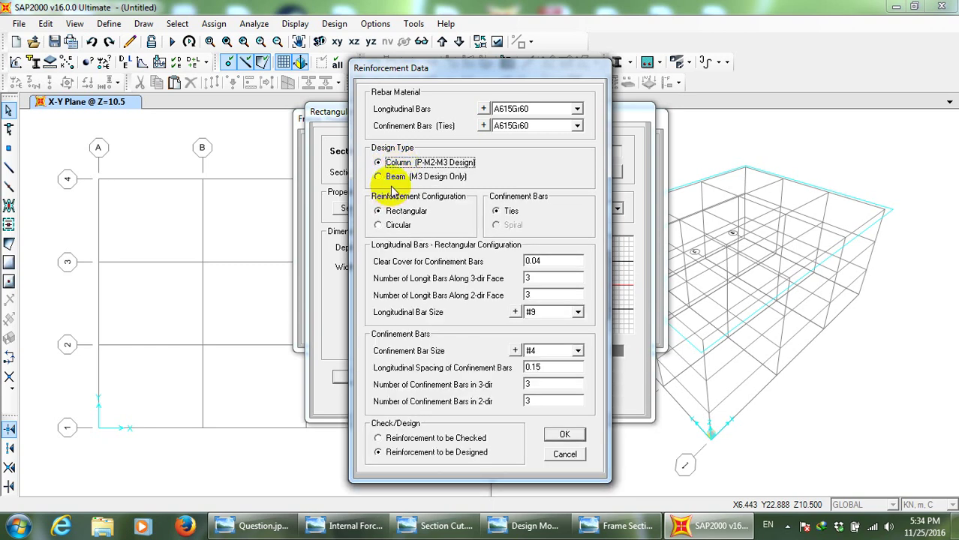
click(380, 177)
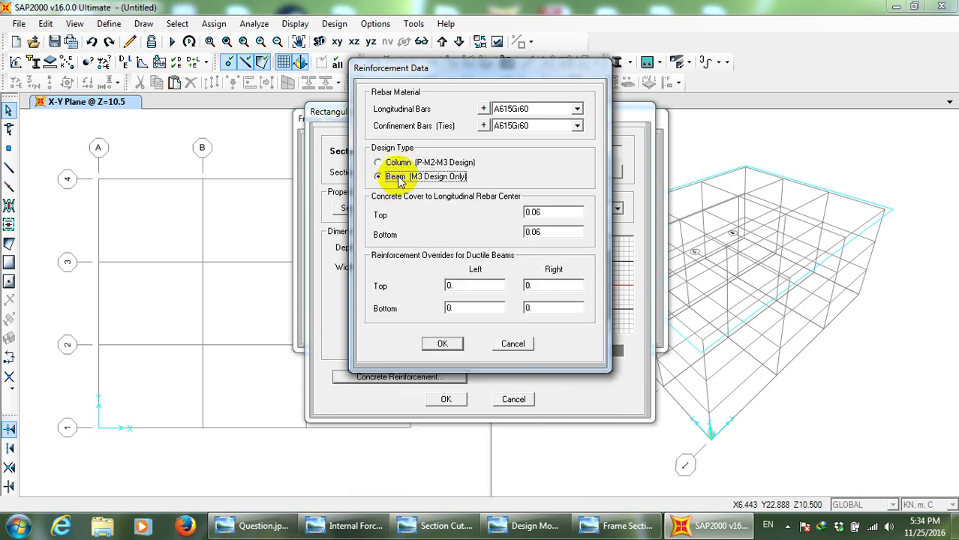
click(440, 344)
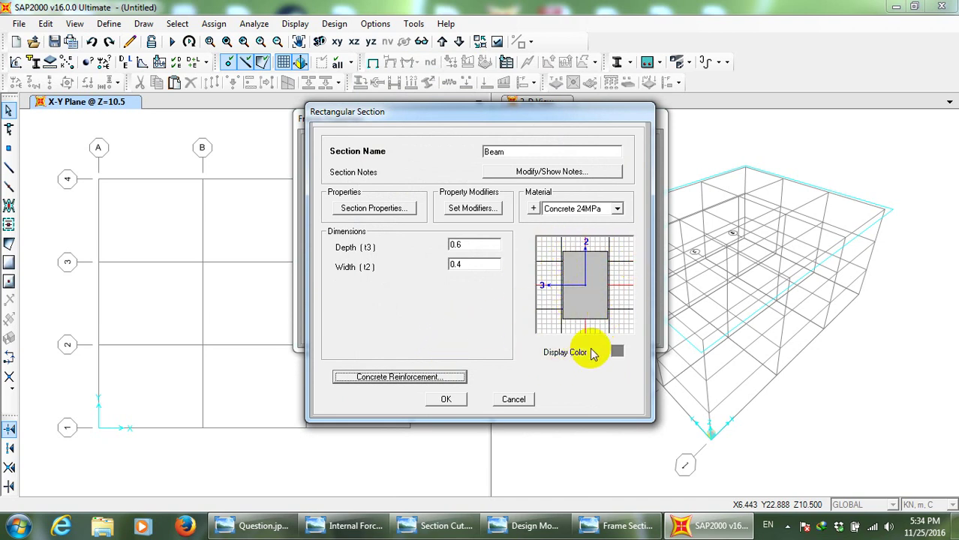
Recheck the beam's stiffness modifiers and accept the Beam section
click(536, 152)
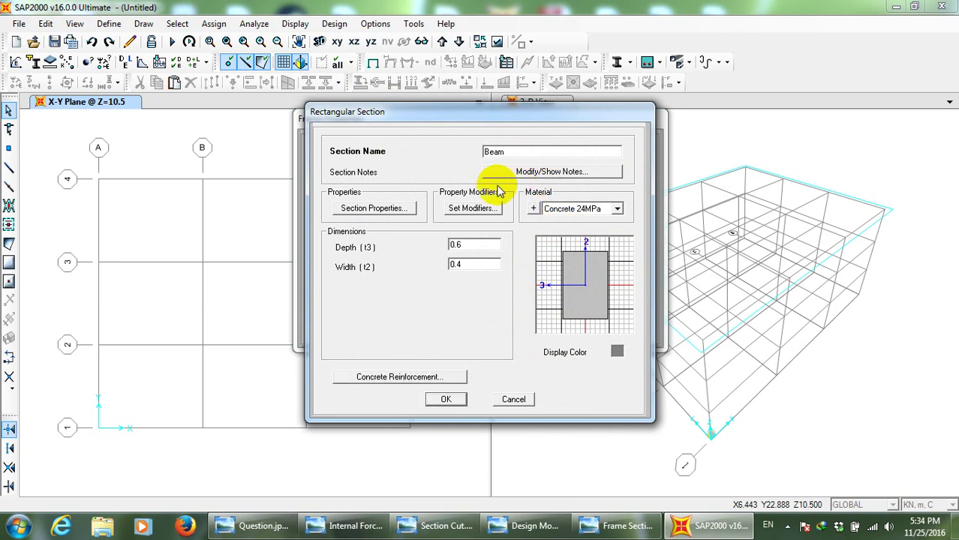
click(472, 208)
click(440, 344)
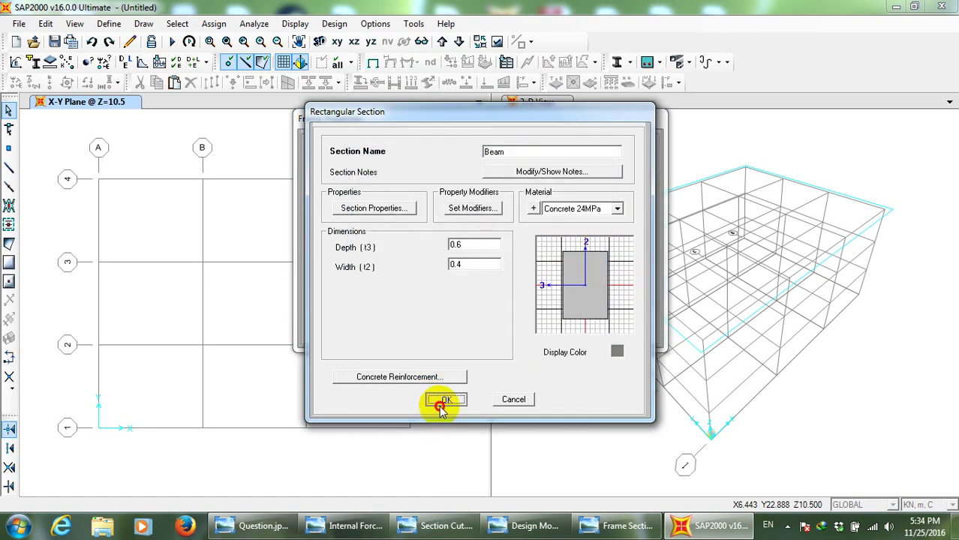
click(443, 399)
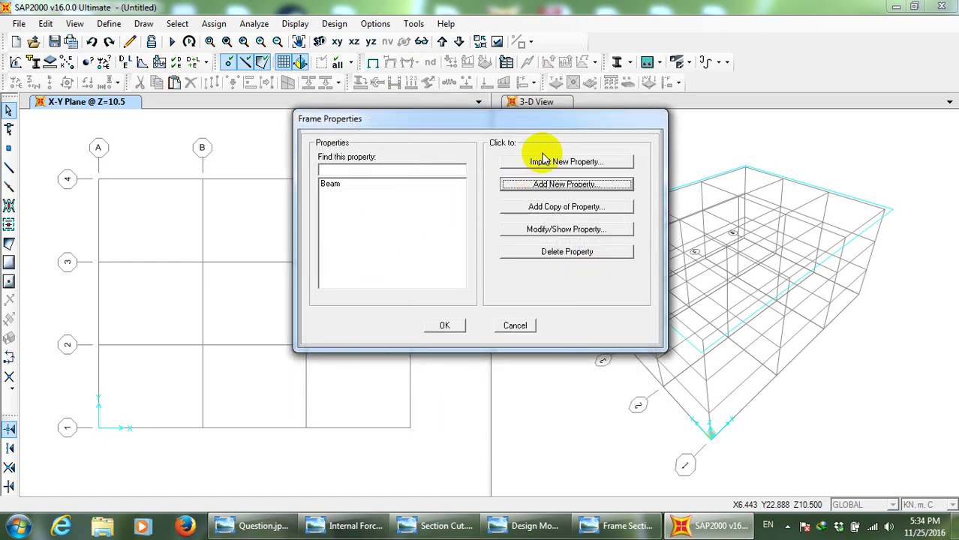
Reopen the Beam property to review its settings and close it again
click(449, 189)
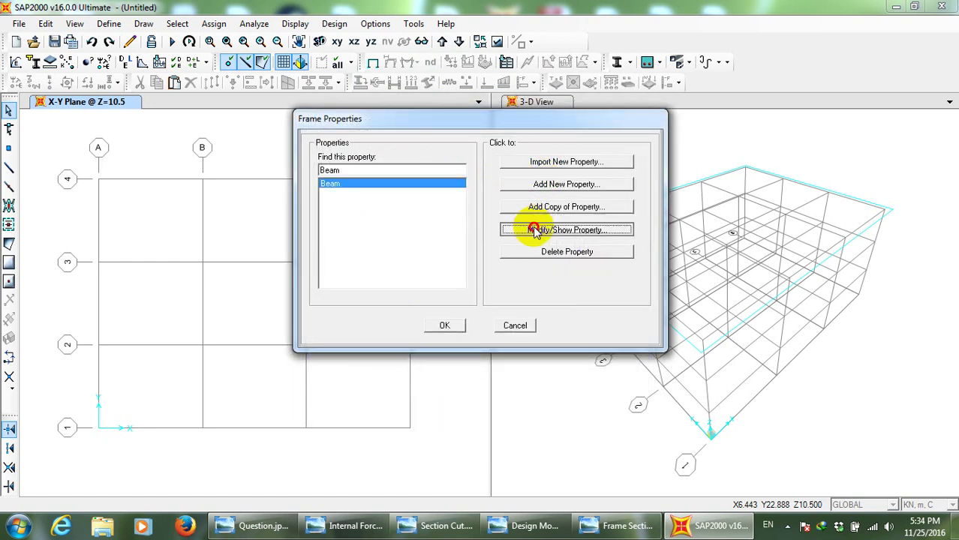
click(523, 228)
click(435, 397)
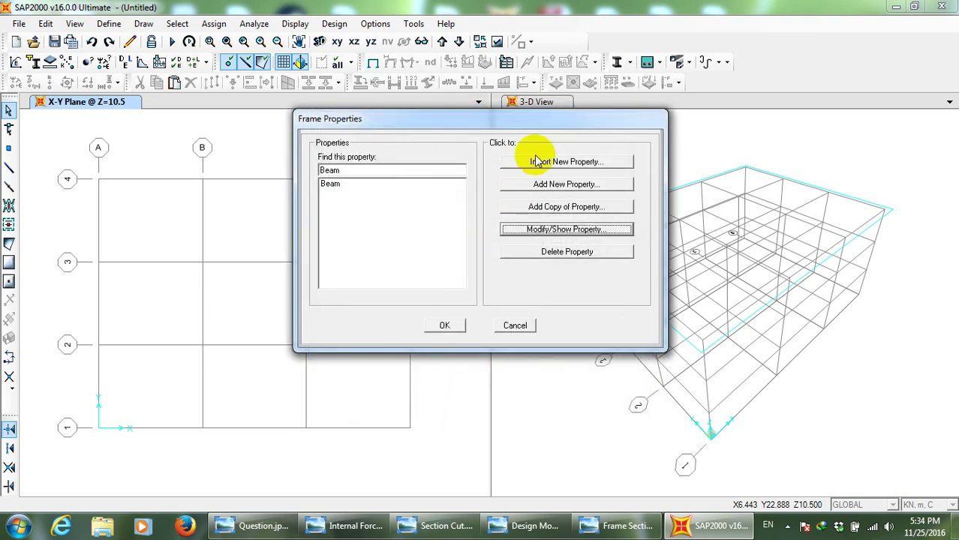
Add a rectangular concrete section named Column with material Concrete 24MPa, depth 0.5 m and width 0.5 m
click(576, 184)
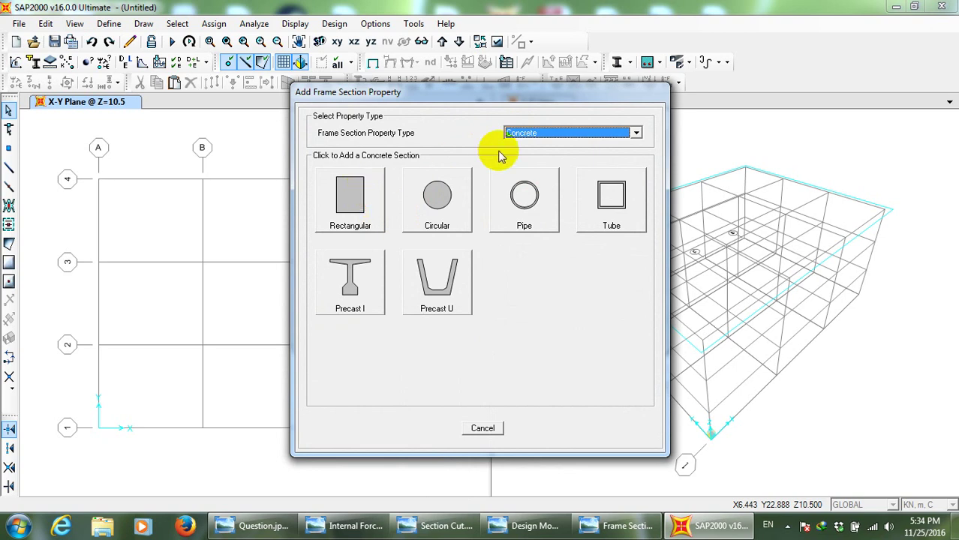
click(367, 199)
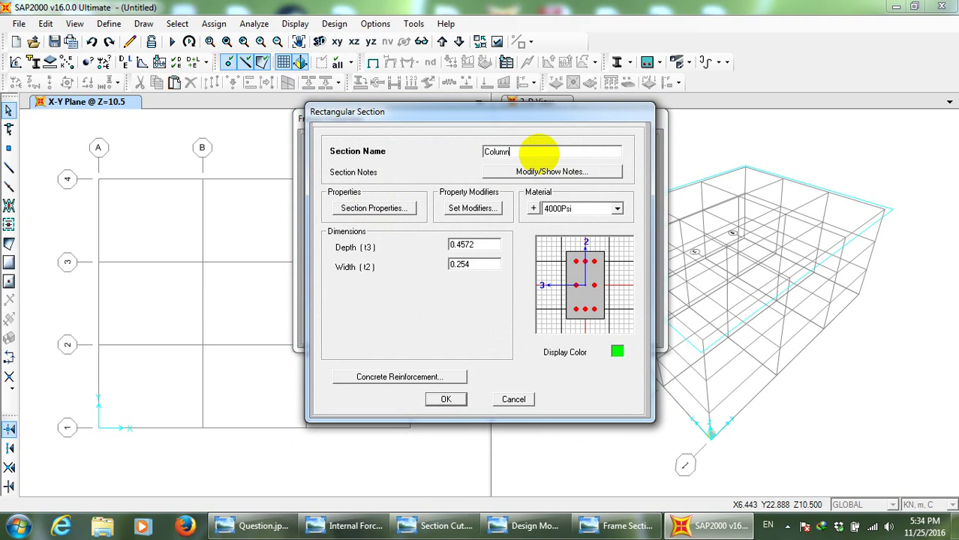
click(615, 209)
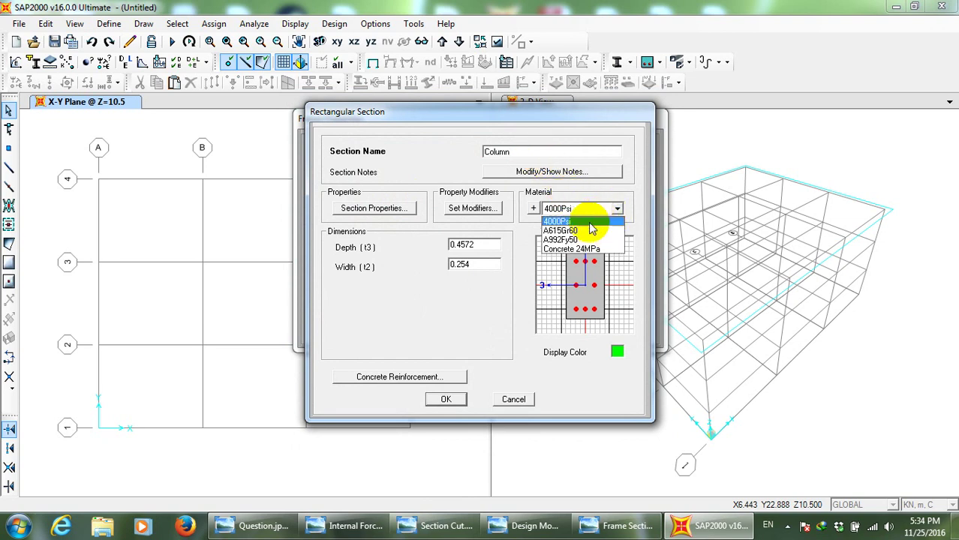
click(574, 249)
double_click(488, 245)
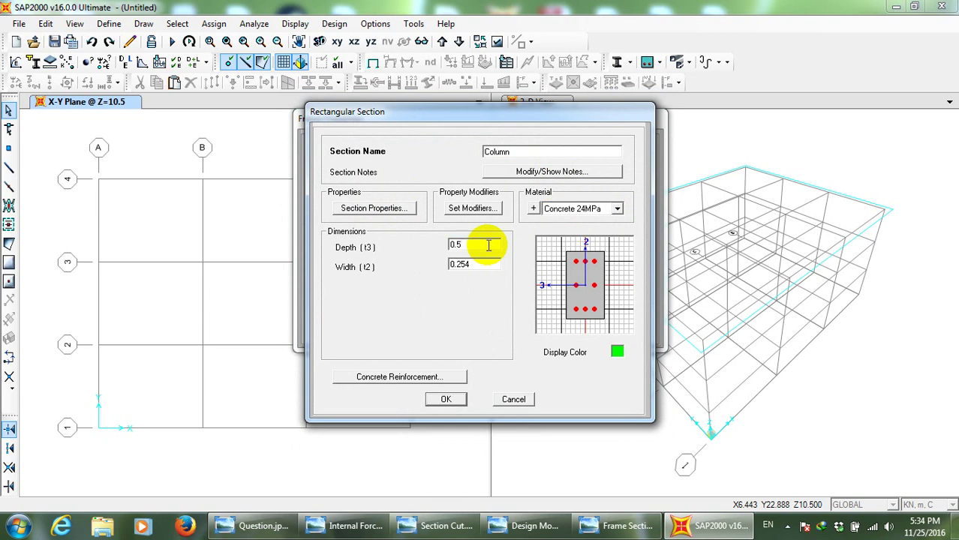
key(Tab)
text(0)
double_click(488, 245)
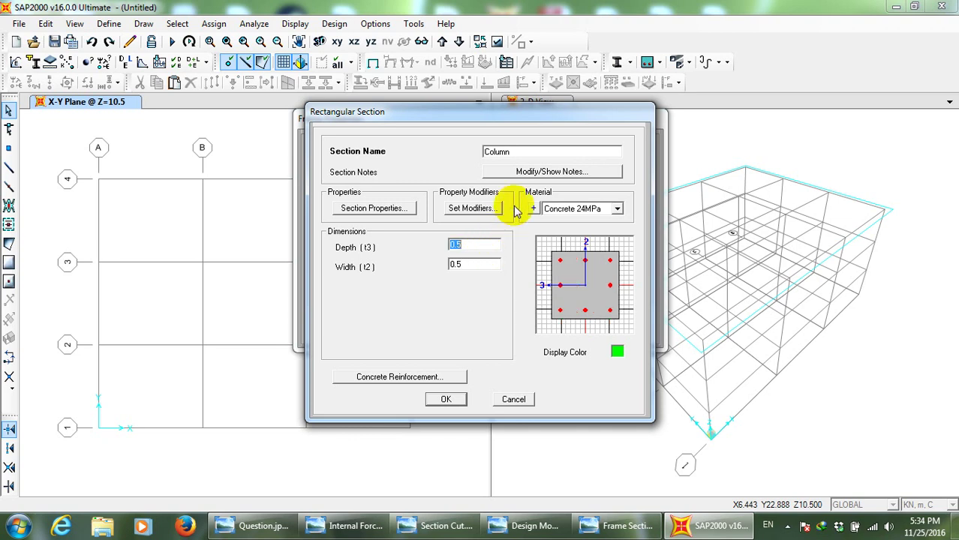
Set the column's stiffness modifiers to 0.70 for the torsional constant and the moments of inertia about the 2 and 3 axes
click(484, 208)
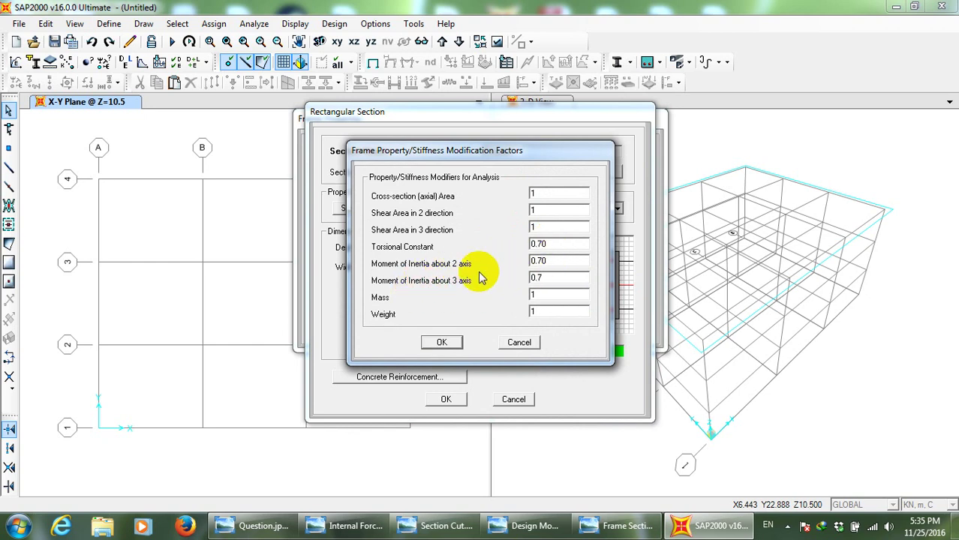
double_click(552, 245)
double_click(551, 276)
click(557, 275)
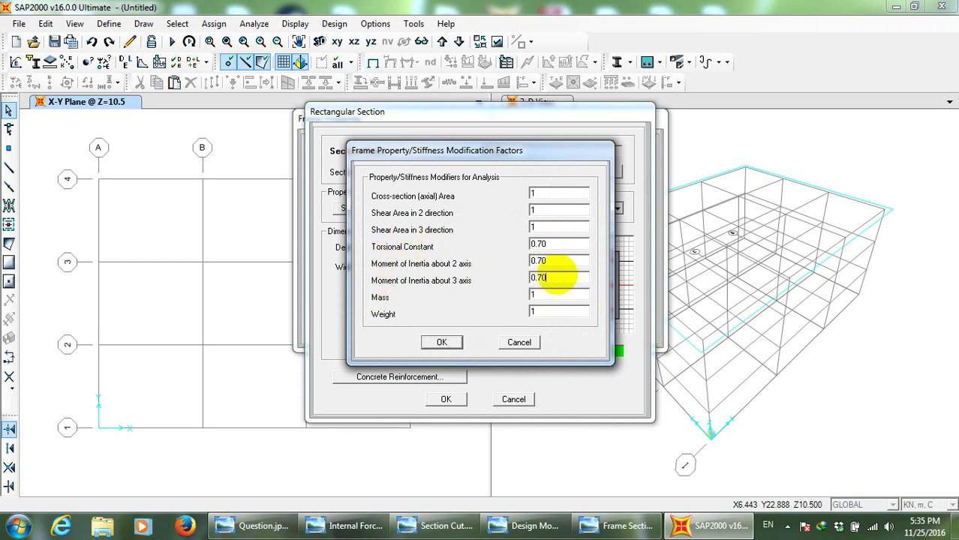
click(442, 342)
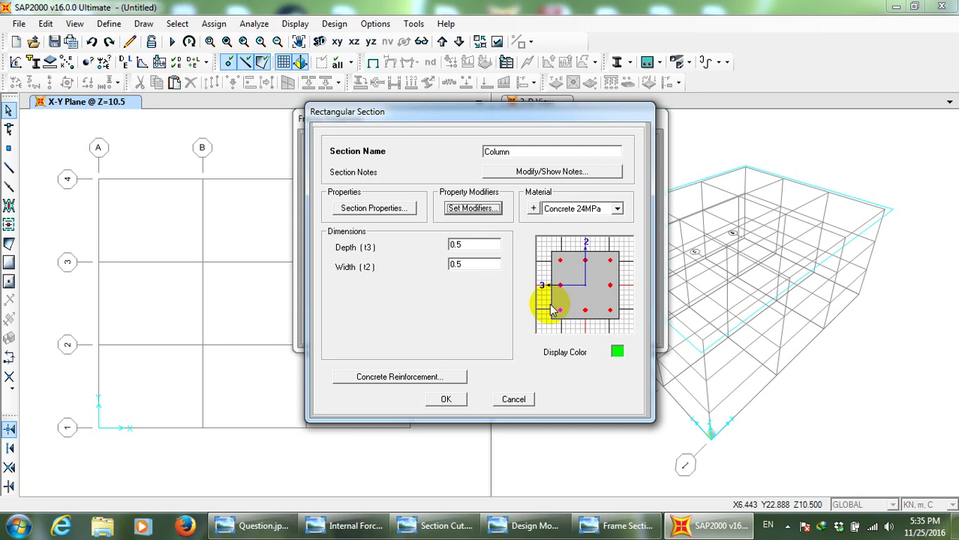
In the column's reinforcement data, set 5 longitudinal bars along both the 3-dir and 2-dir faces, with bar size 16d
click(431, 381)
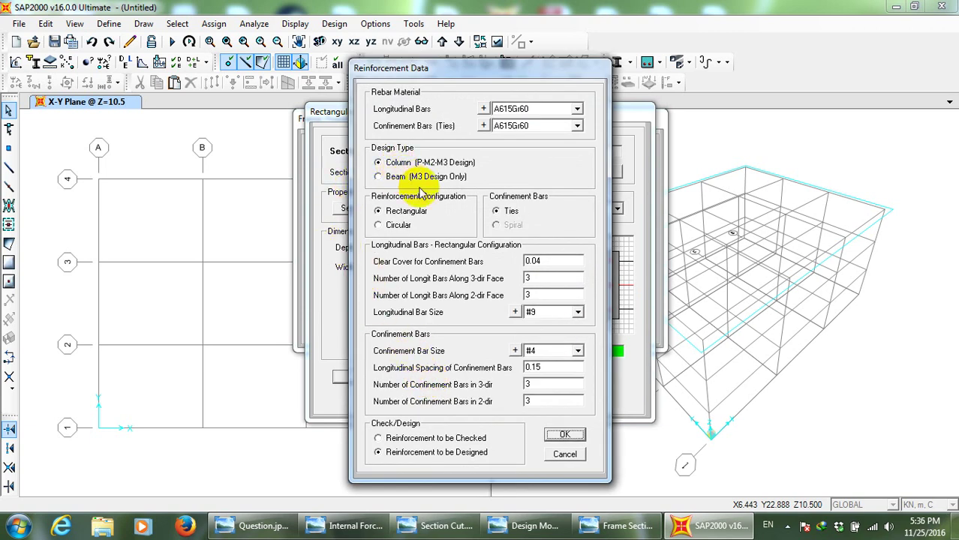
drag(535, 66, 374, 51)
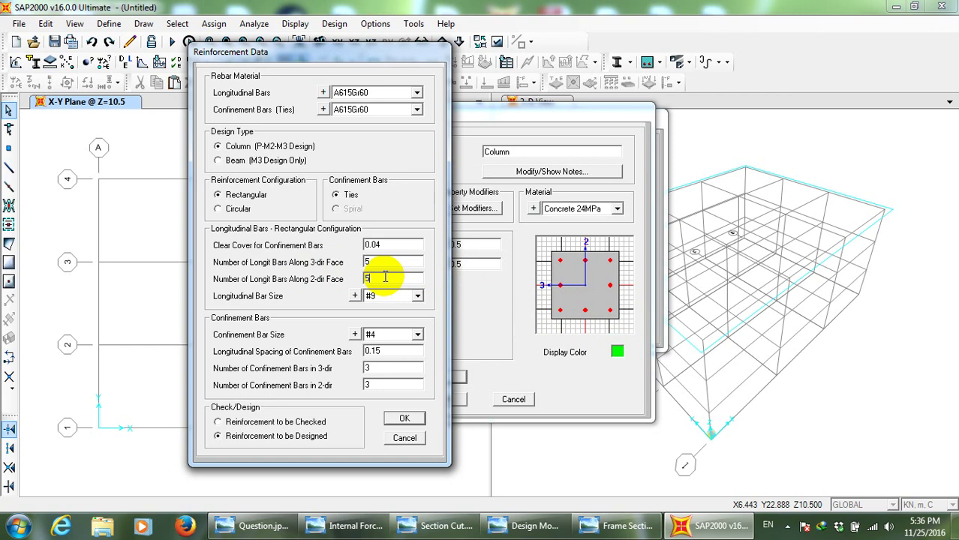
click(417, 296)
scroll(397, 321, down, 2)
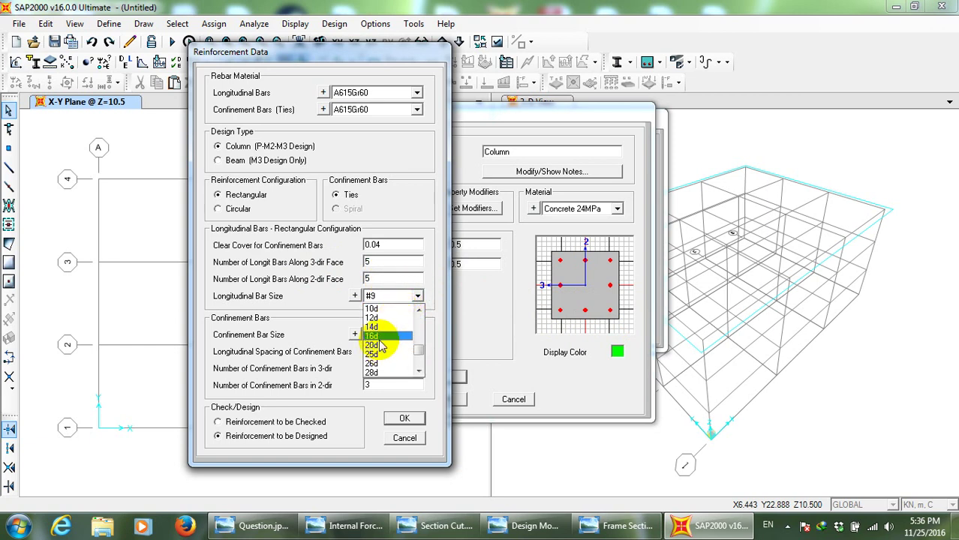
click(379, 339)
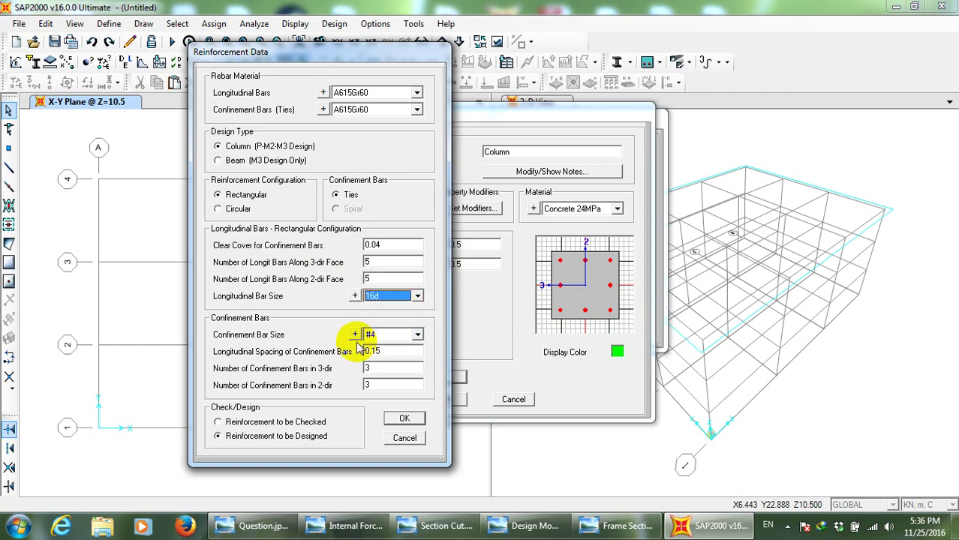
Set the column's confinement bars to size 10d at 0.15 m longitudinal spacing and accept the reinforcement data
click(417, 334)
scroll(388, 365, down, 4)
scroll(388, 365, down, 6)
click(375, 389)
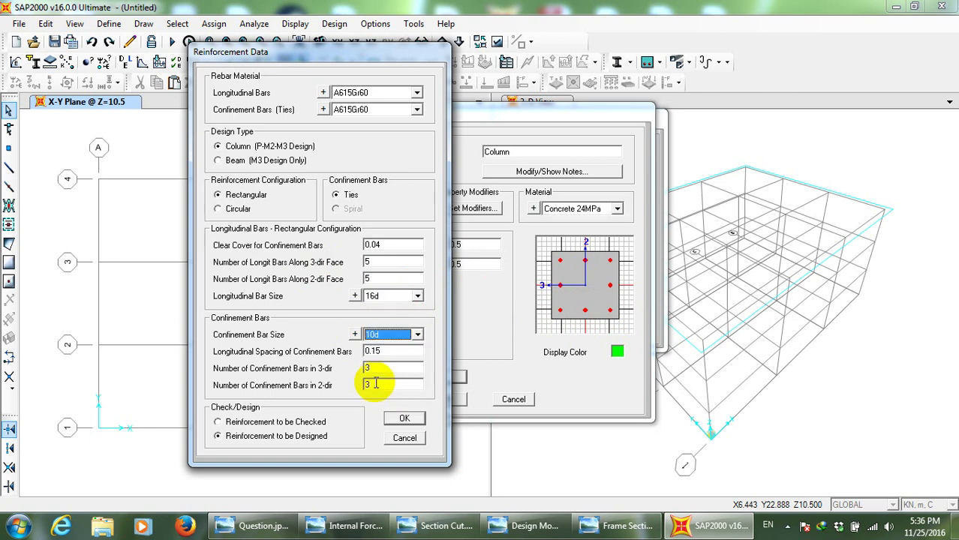
click(384, 352)
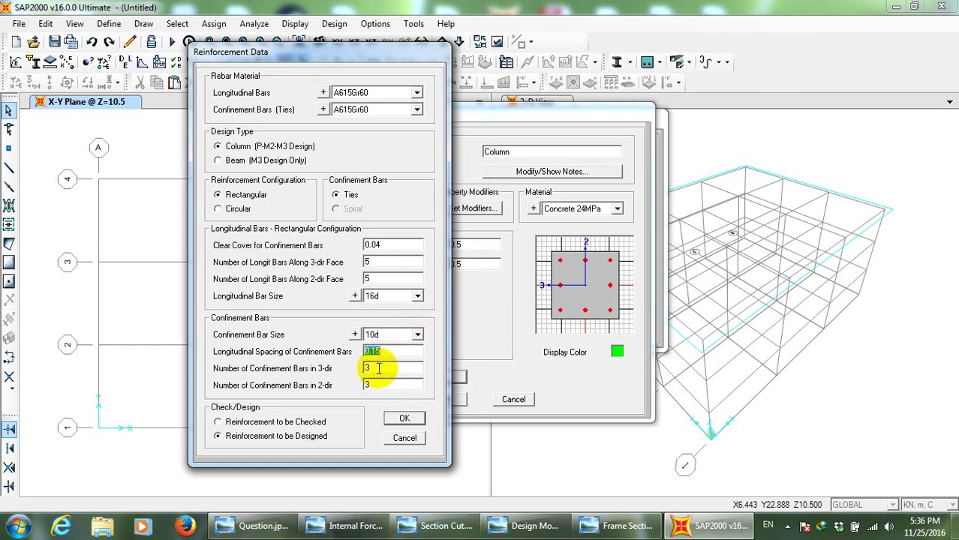
text(0.15)
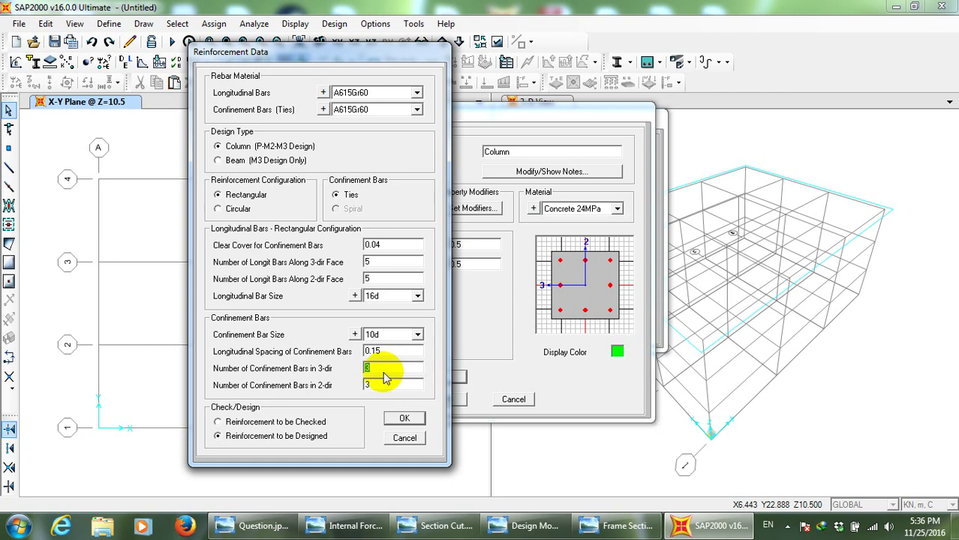
click(372, 385)
key(shift+Tab)
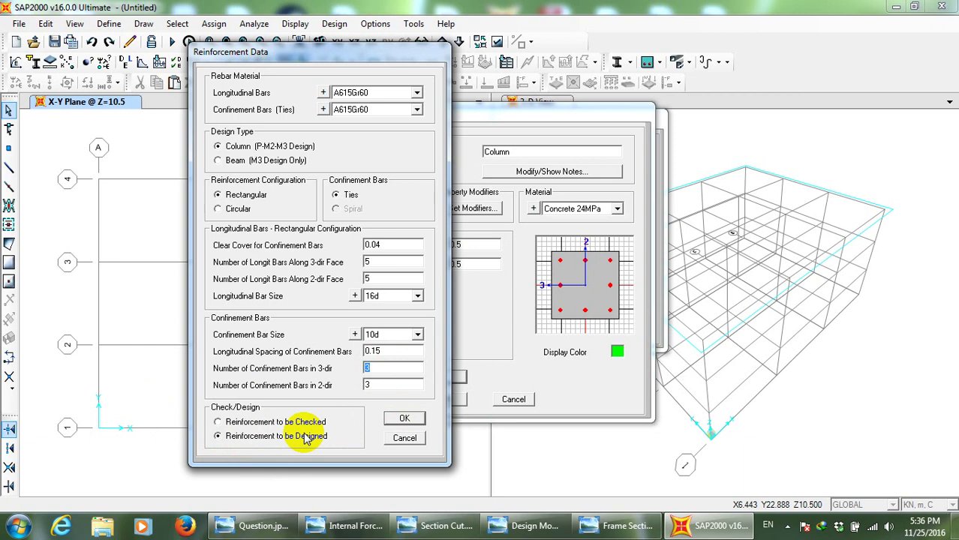
click(399, 419)
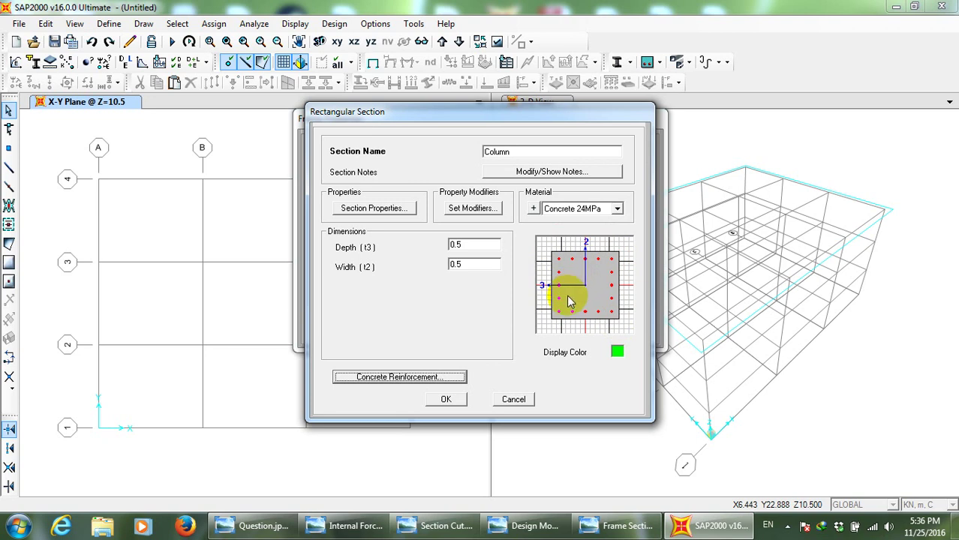
Recheck the column's concrete reinforcement, then accept the Column section and close the frame properties
click(420, 377)
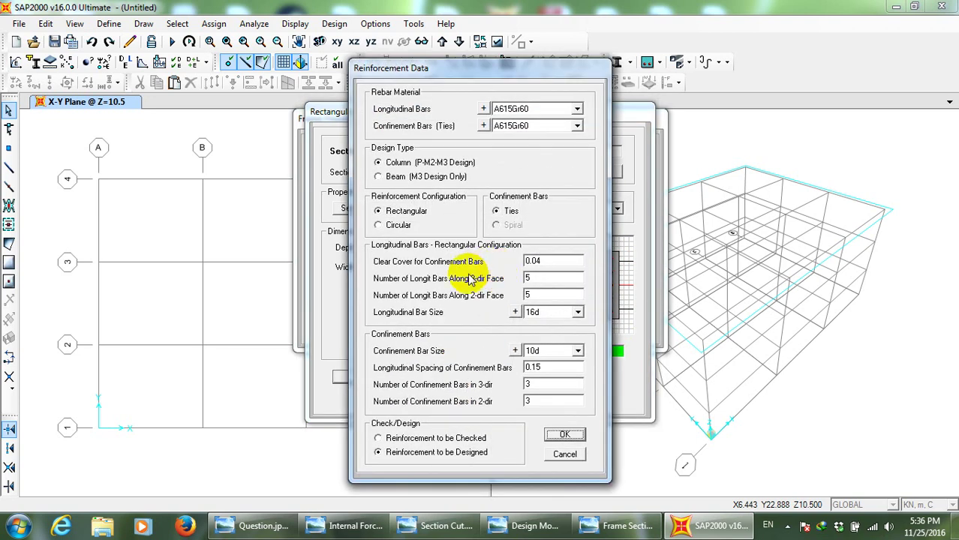
click(562, 435)
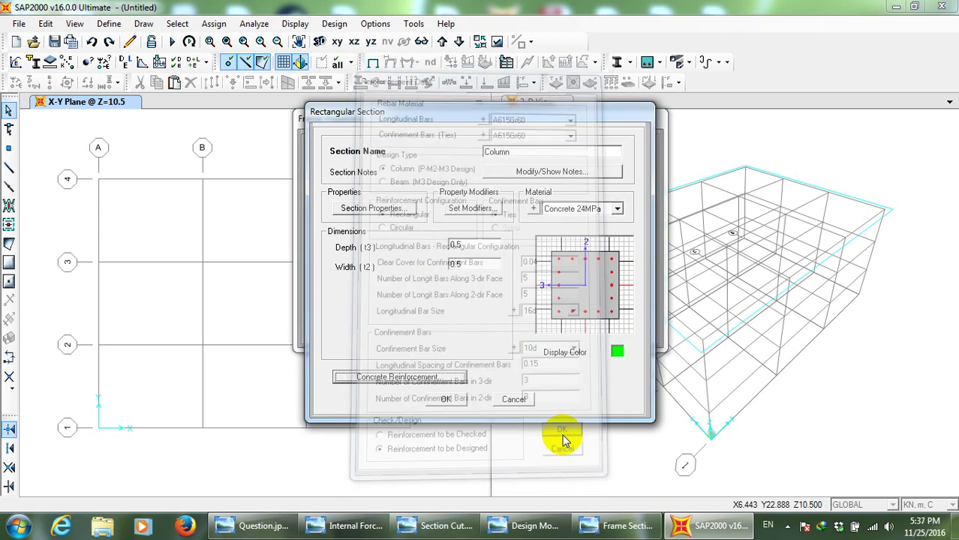
click(448, 399)
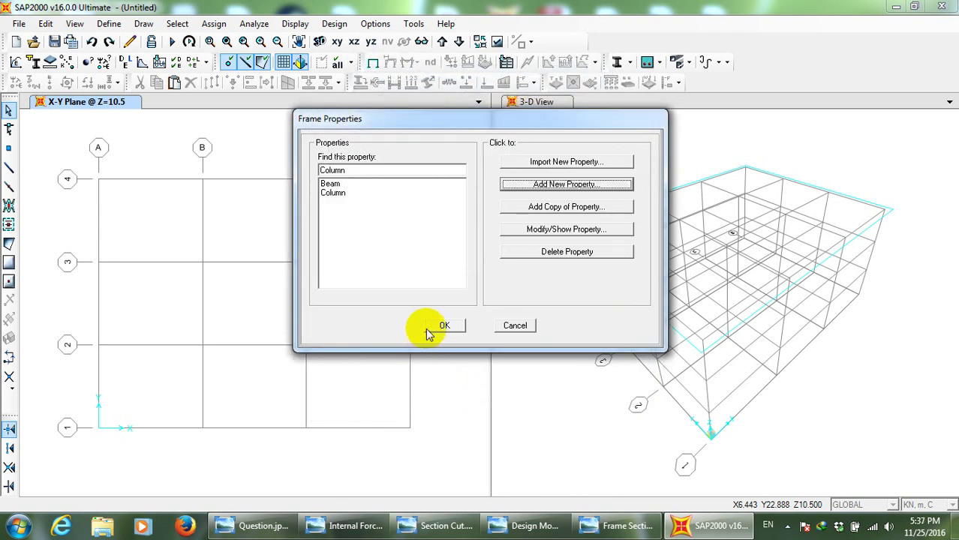
click(427, 329)
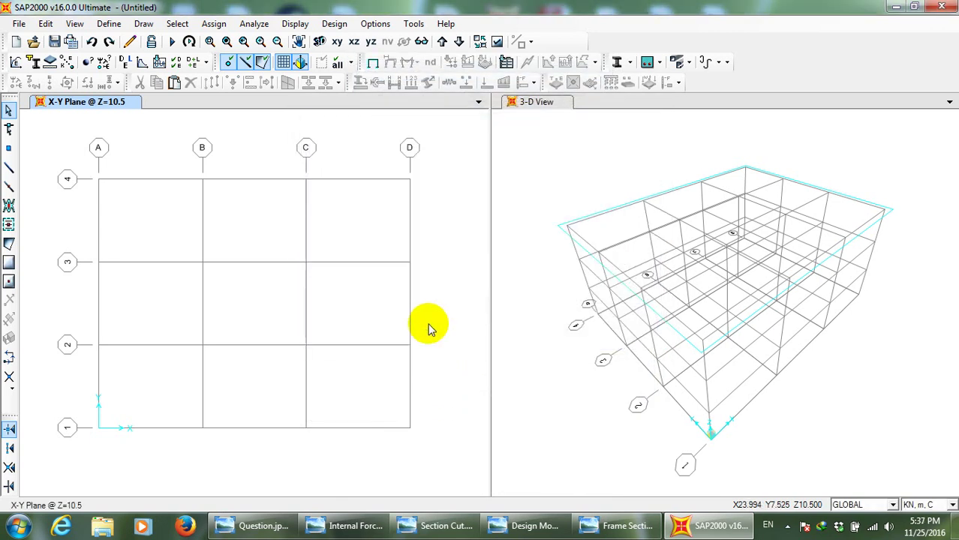
Add a new shell area section and set its type to Shell - Thick
click(112, 23)
mouse_move(247, 63)
click(342, 65)
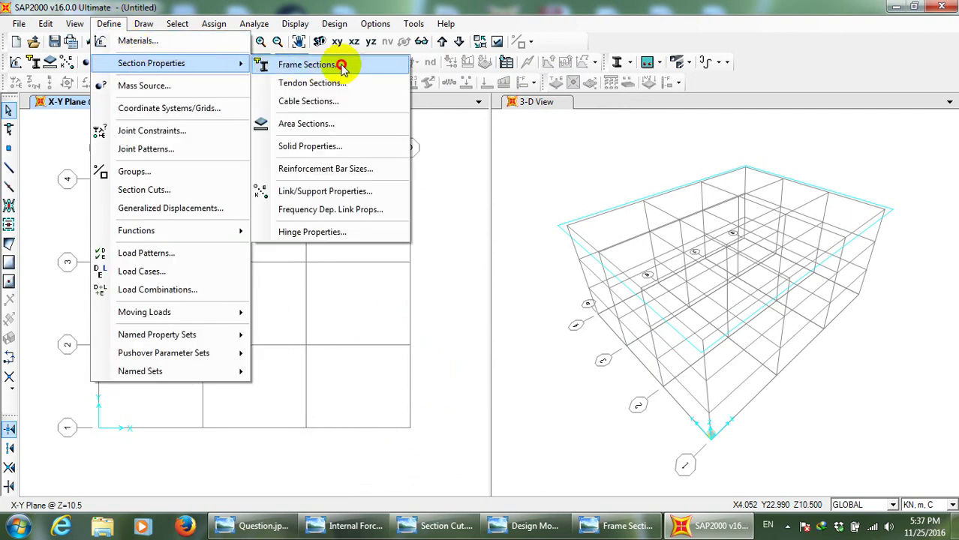
click(144, 61)
click(320, 122)
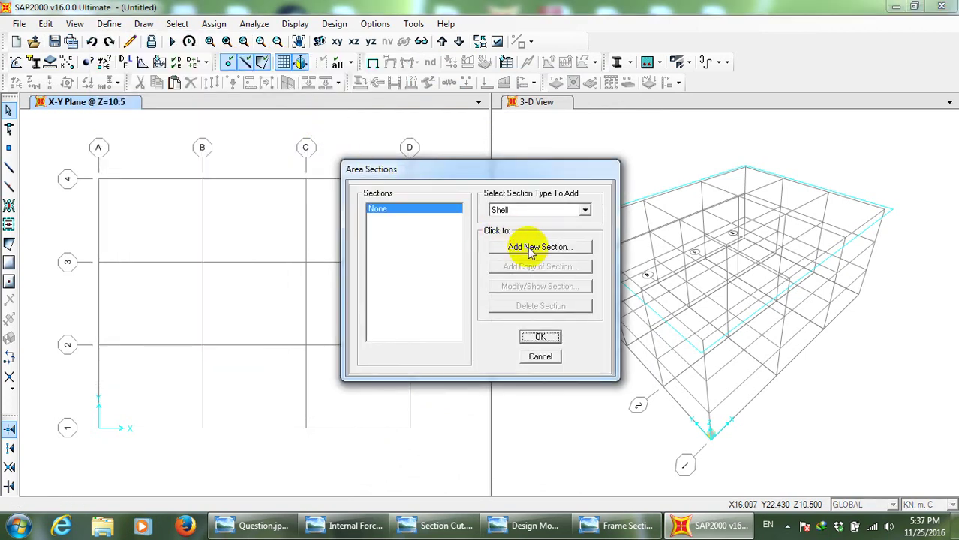
click(531, 248)
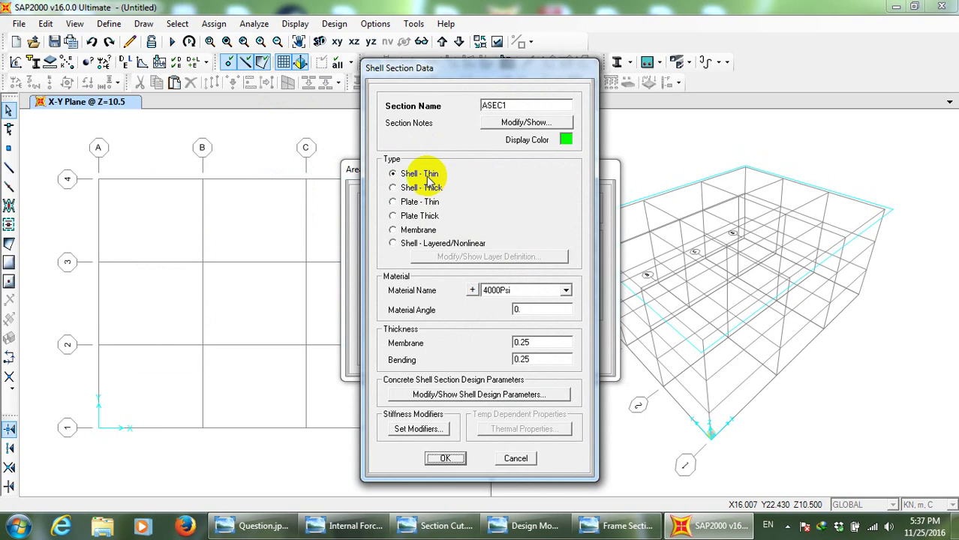
click(422, 189)
click(427, 174)
click(429, 189)
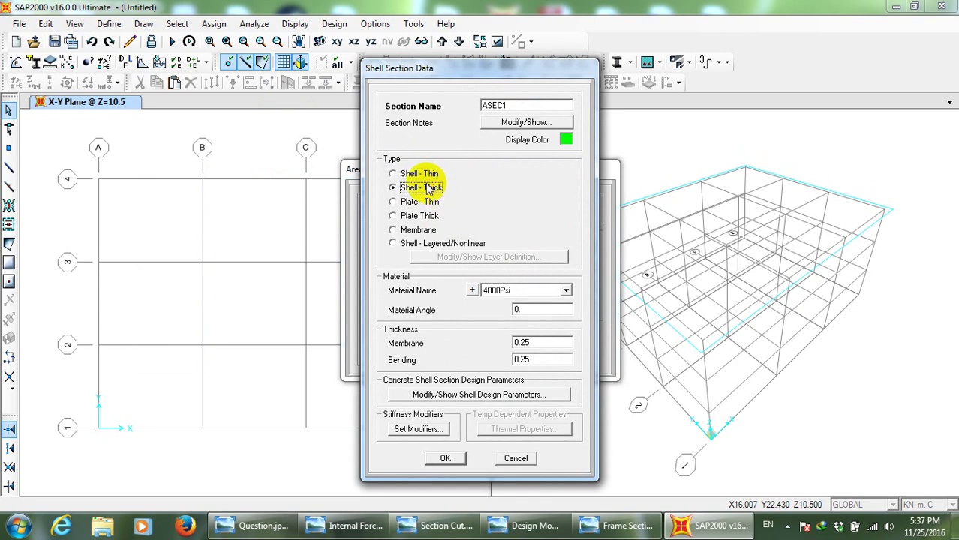
click(429, 175)
click(430, 187)
Name the shell section Slaab 20cm and assign it the material Concrete 24MPa
double_click(532, 105)
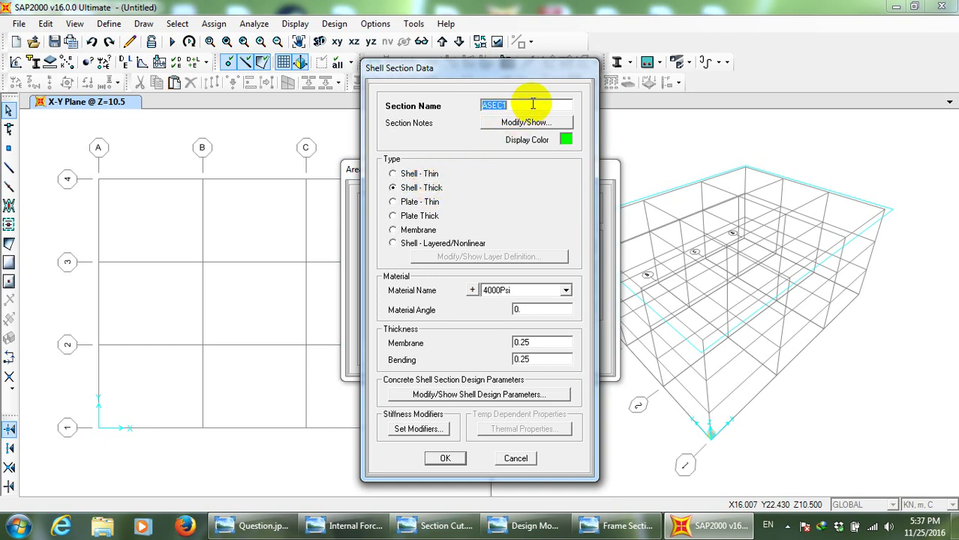
text(Slaab 20cm)
click(555, 292)
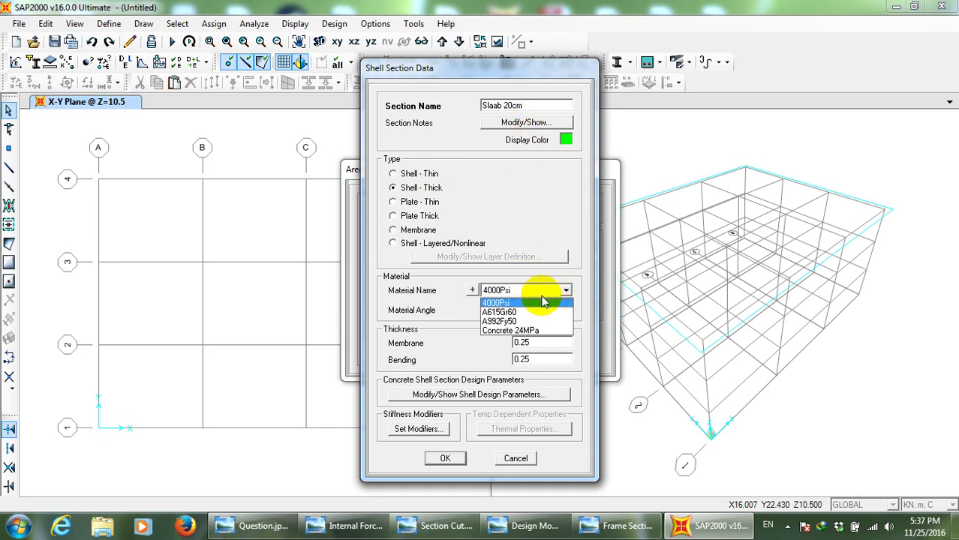
click(521, 331)
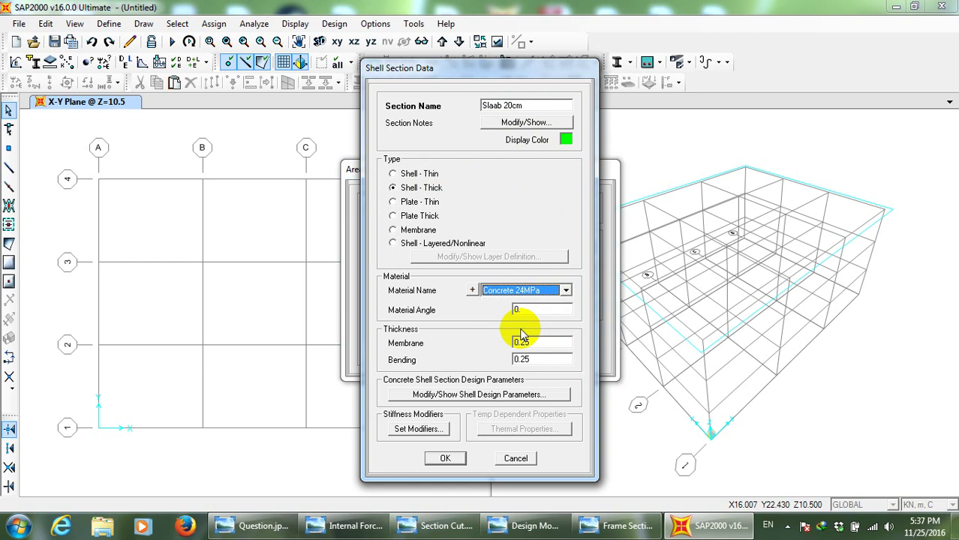
Set the slab section's membrane and bending thicknesses to 0.20 m
double_click(551, 342)
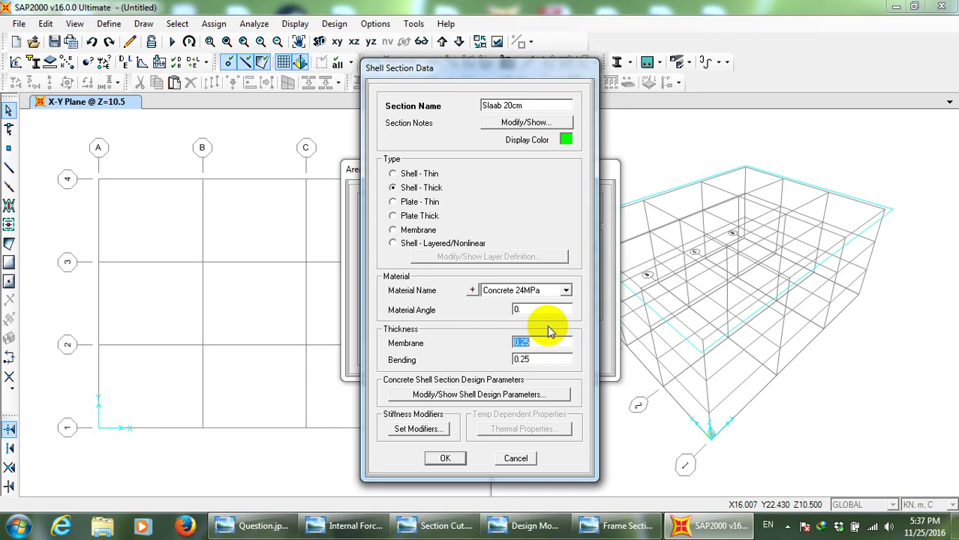
key(Tab)
double_click(542, 342)
text(0.20)
double_click(530, 363)
text(0.20)
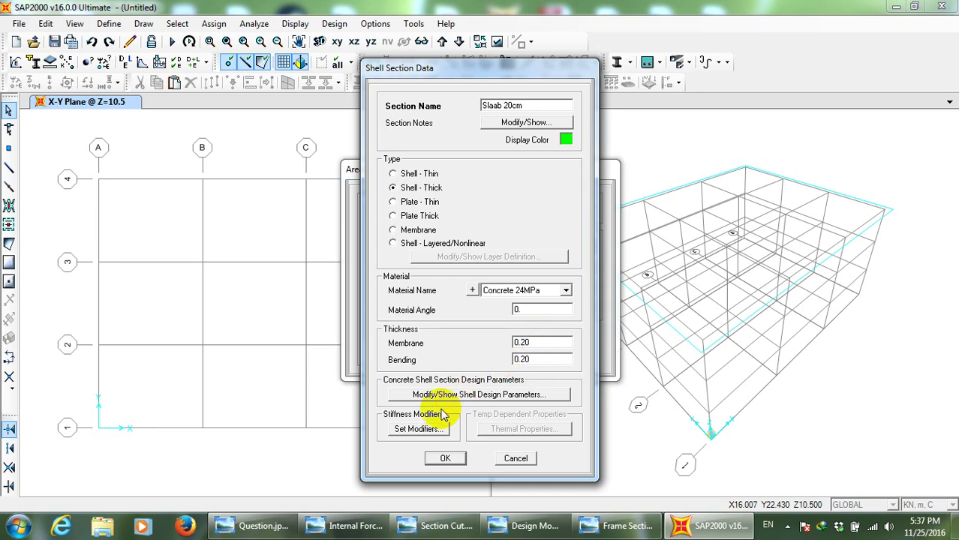
Set the slab's bending stiffness modifiers m11, m22 and m12 to 0.25
click(418, 430)
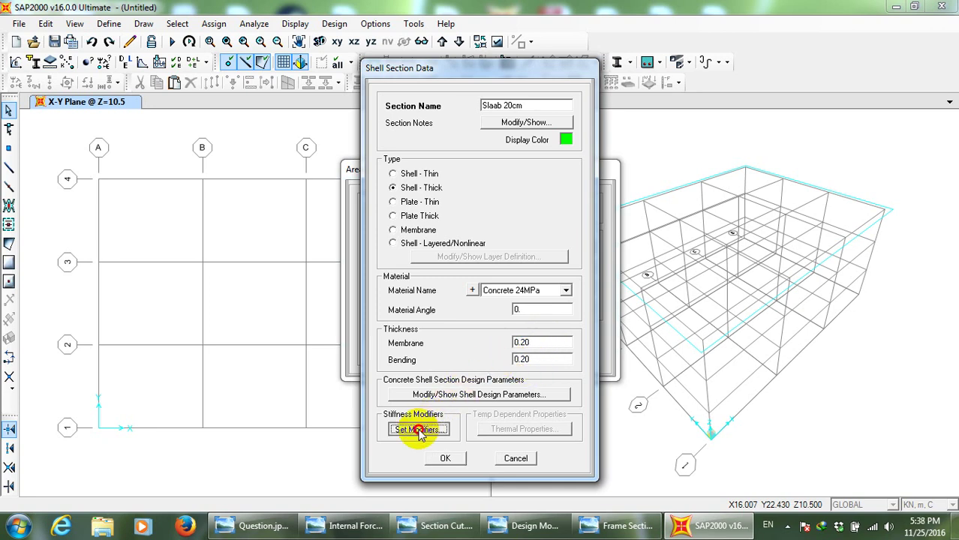
click(544, 247)
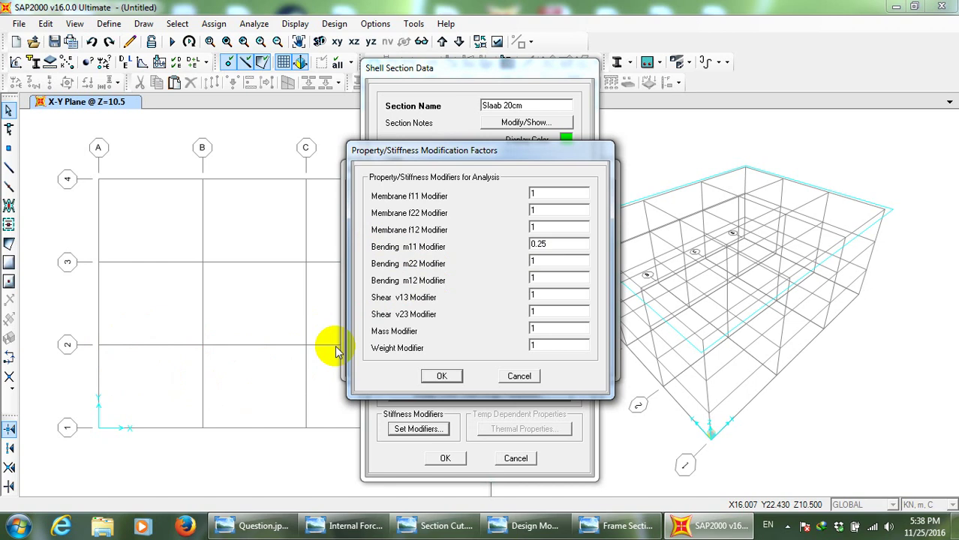
double_click(550, 259)
text(0.25)
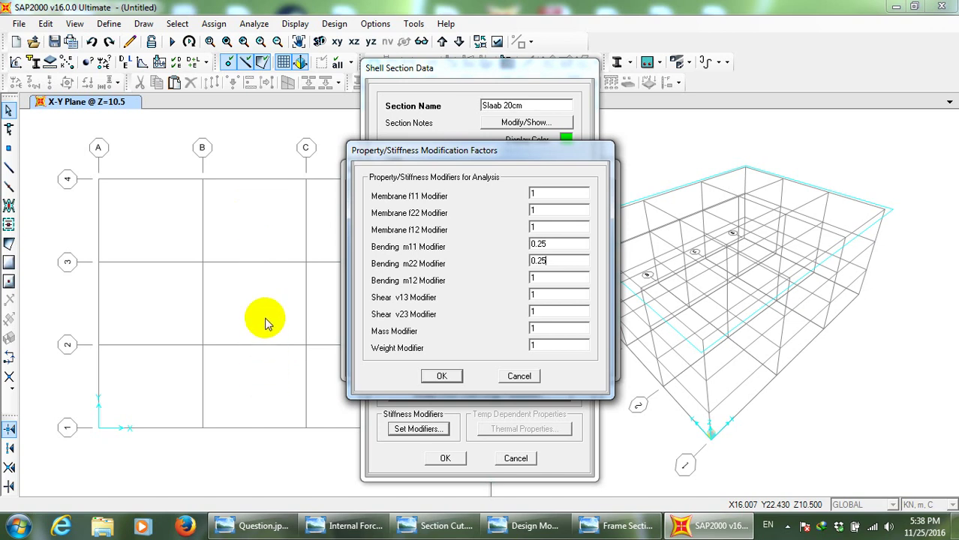
double_click(554, 279)
text(0.25)
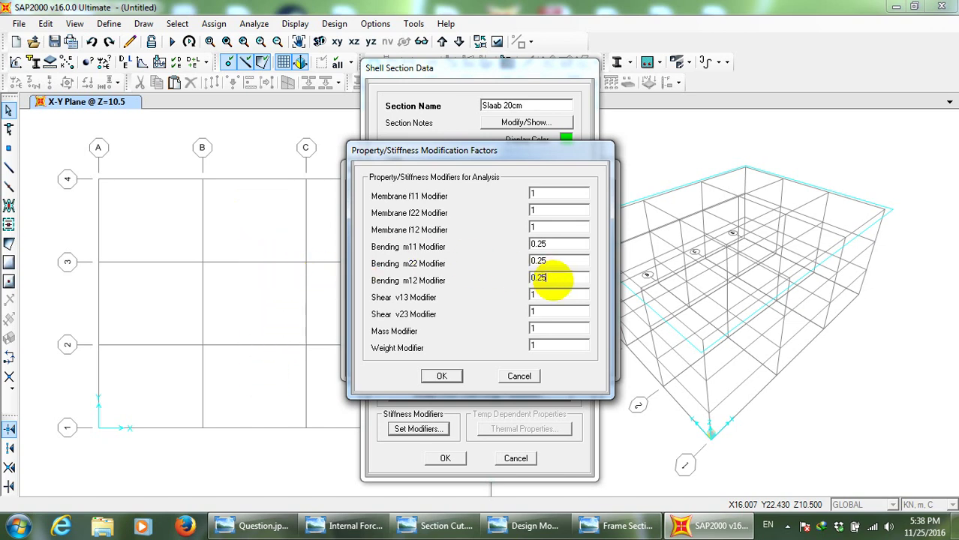
double_click(548, 262)
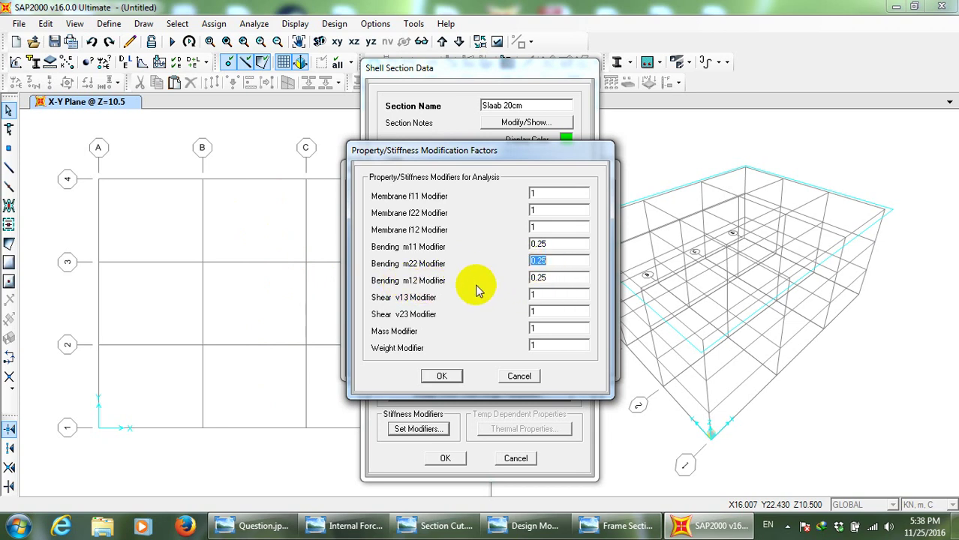
click(443, 376)
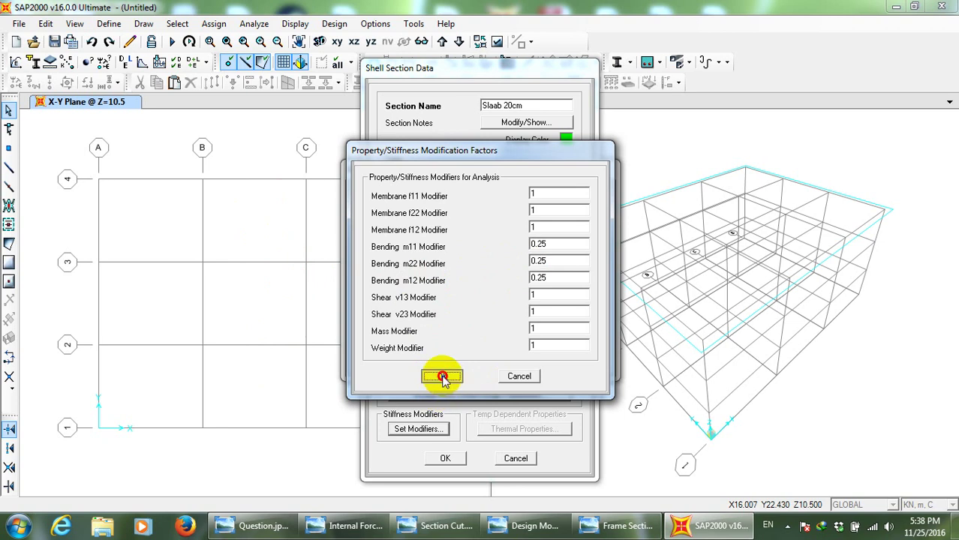
Recheck the slab's m11, m22 and m12 bending modifiers and accept the slab section
double_click(548, 244)
double_click(550, 262)
double_click(551, 277)
double_click(551, 245)
double_click(549, 263)
double_click(551, 277)
double_click(547, 245)
double_click(551, 278)
double_click(548, 261)
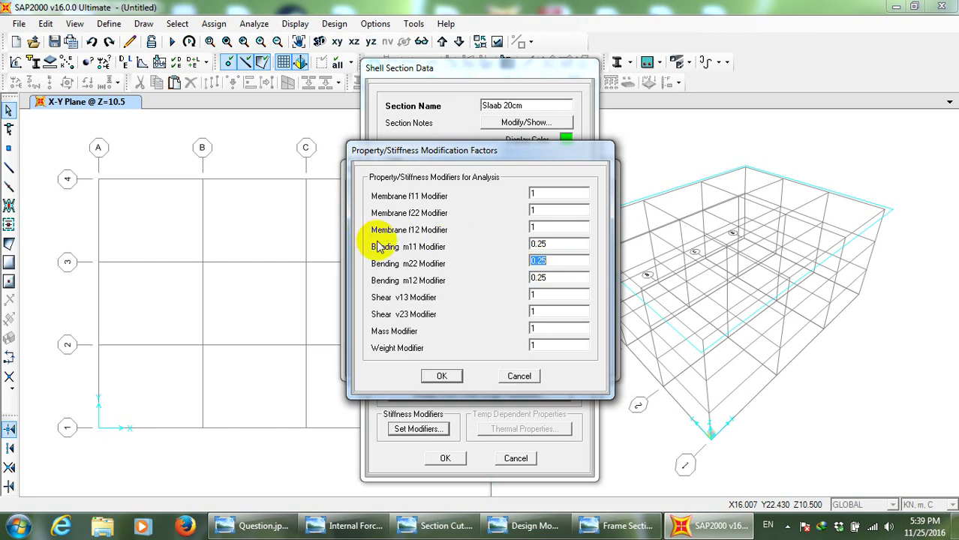
click(542, 279)
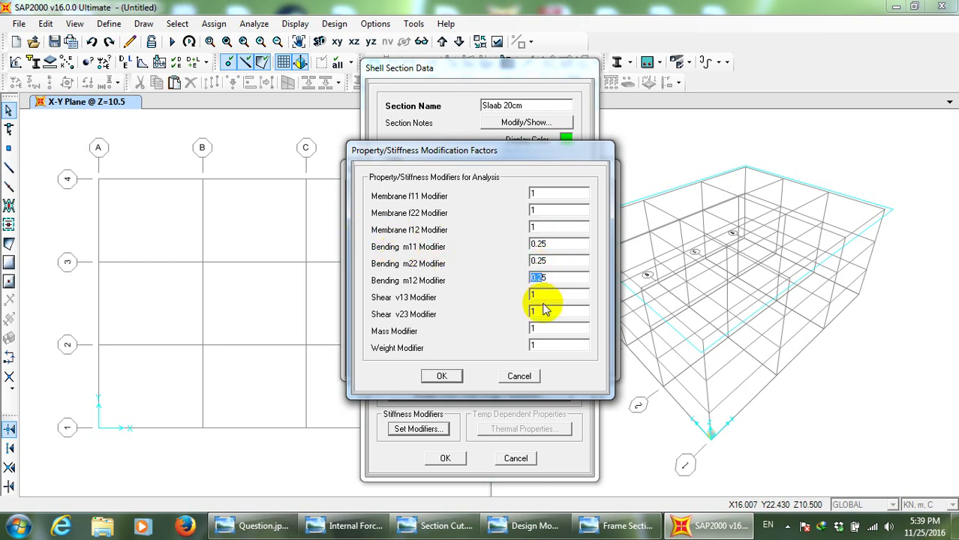
click(447, 376)
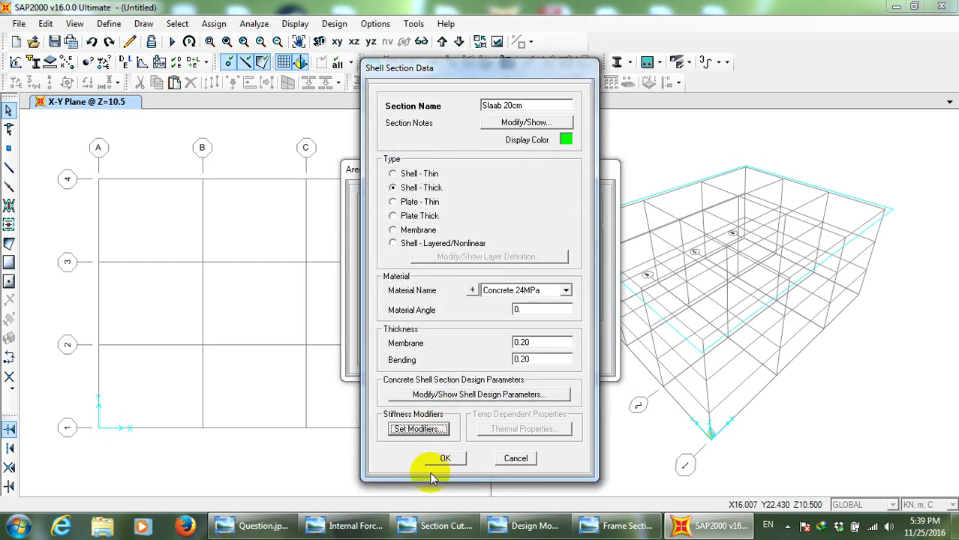
click(445, 459)
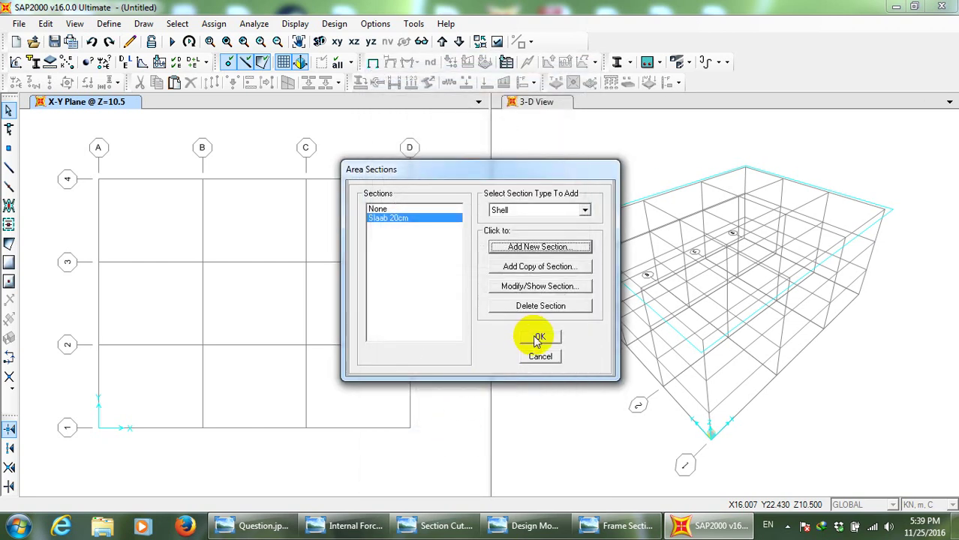
Accept the area sections and add a load pattern SD of type DEAD with self weight multiplier 0
click(541, 336)
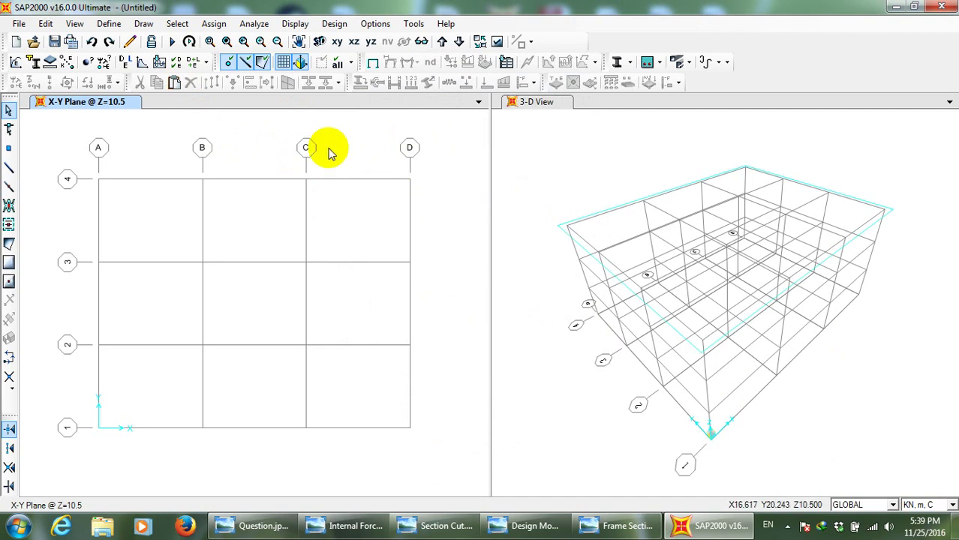
click(110, 24)
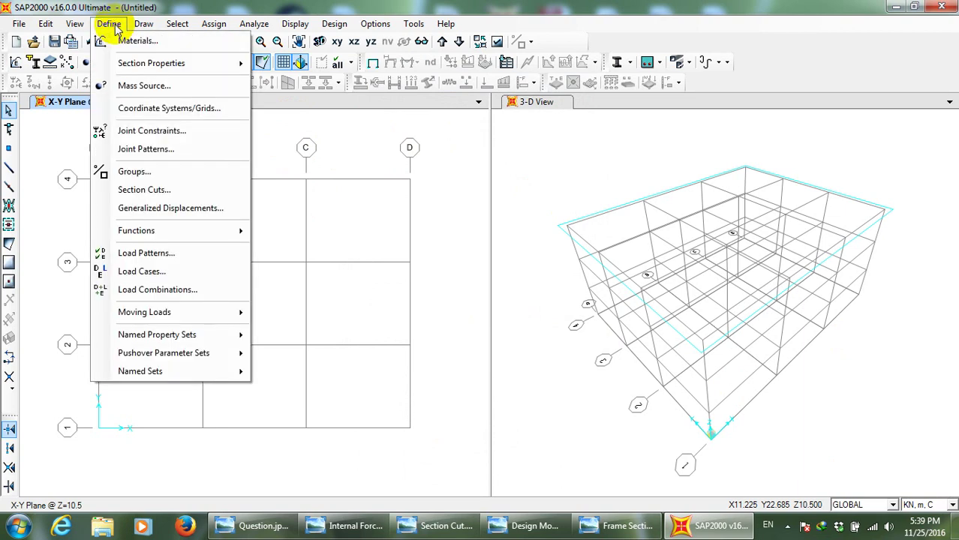
click(139, 250)
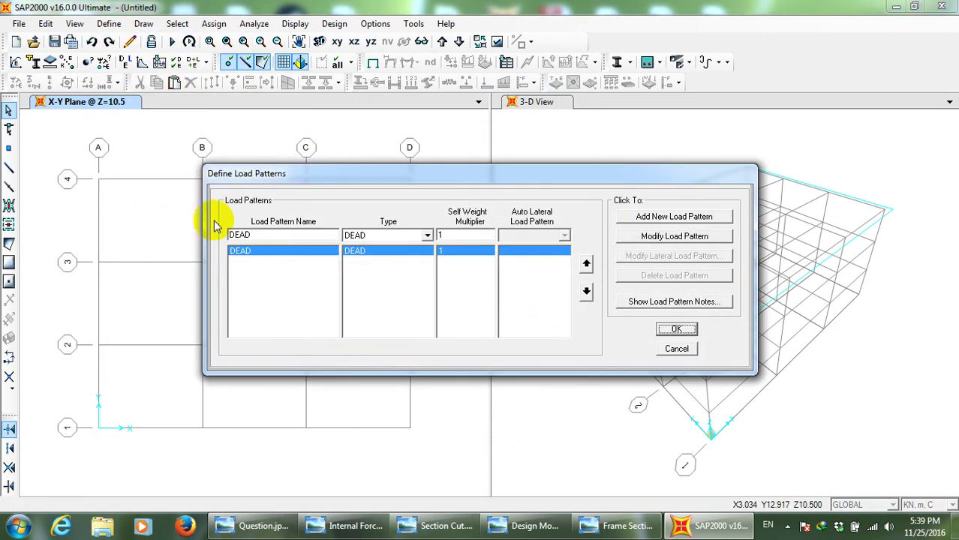
double_click(270, 235)
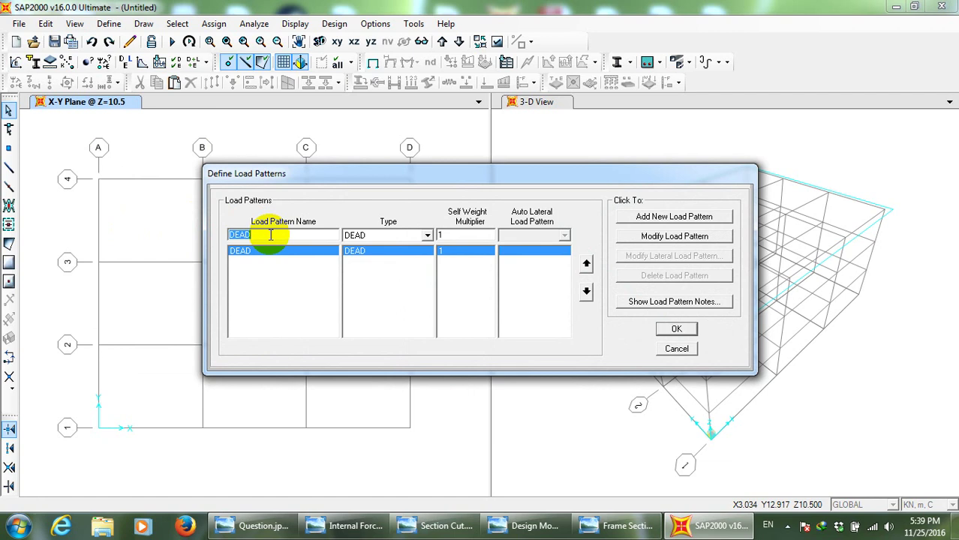
text(SD)
double_click(455, 234)
text(0)
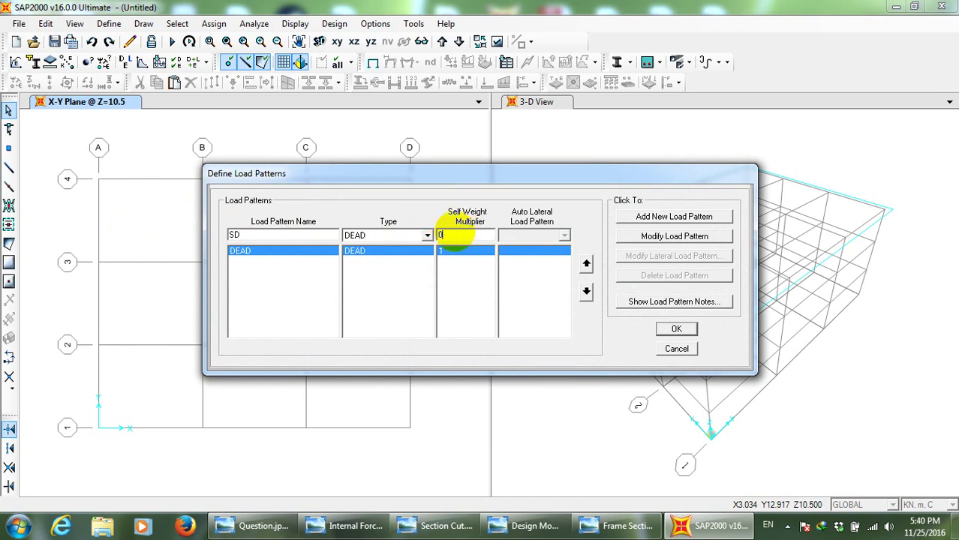
click(660, 216)
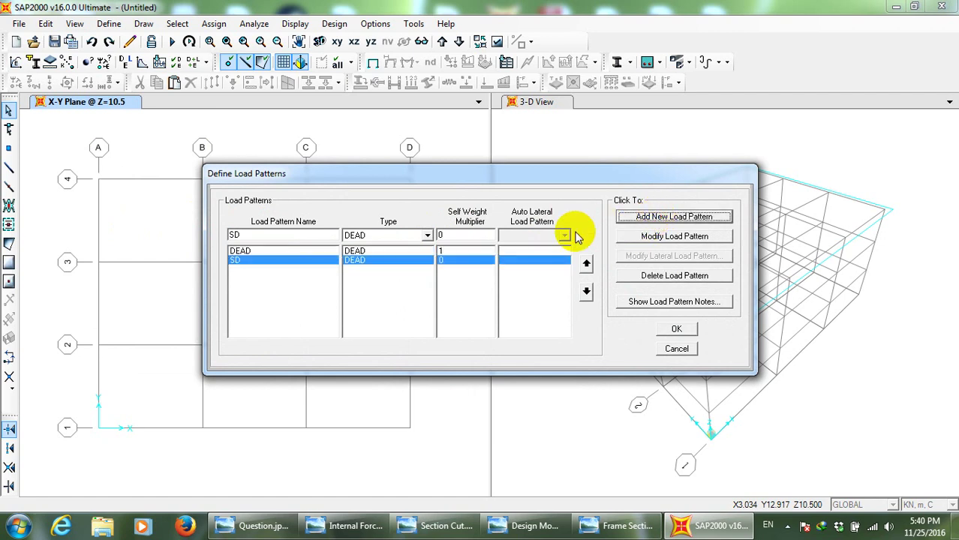
click(435, 251)
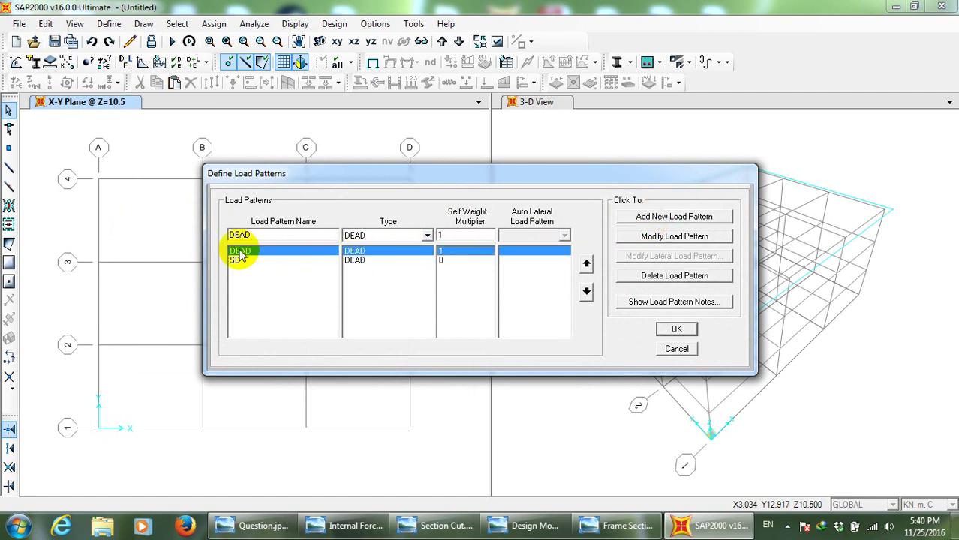
click(255, 260)
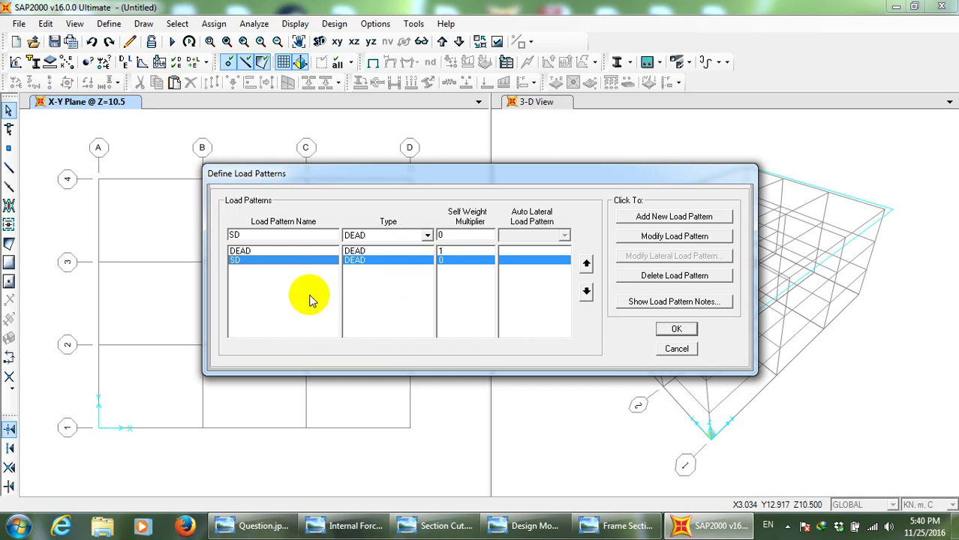
Add a load pattern LIVE of type LIVE with self weight multiplier 0 and accept the load patterns
double_click(324, 237)
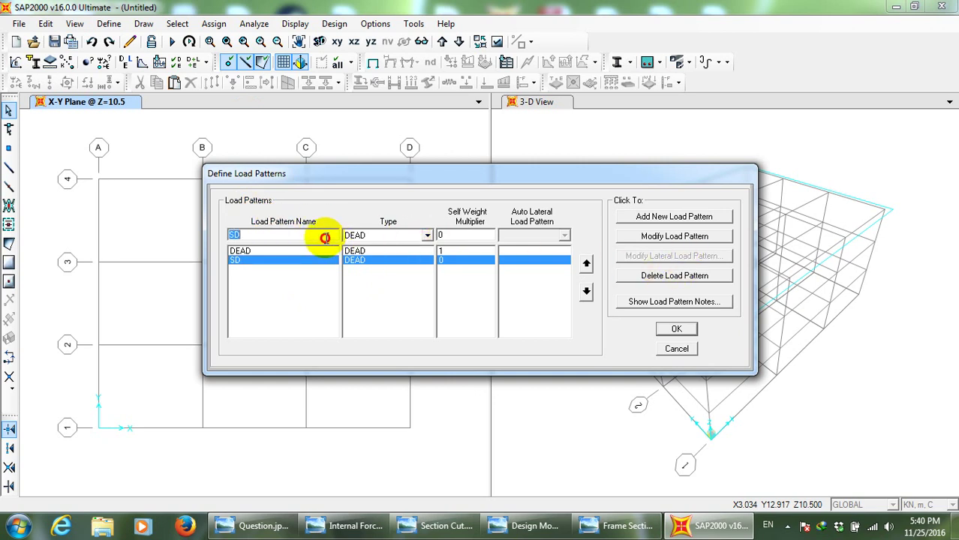
text(LIVw)
key(BackSpace)
text(E)
click(382, 237)
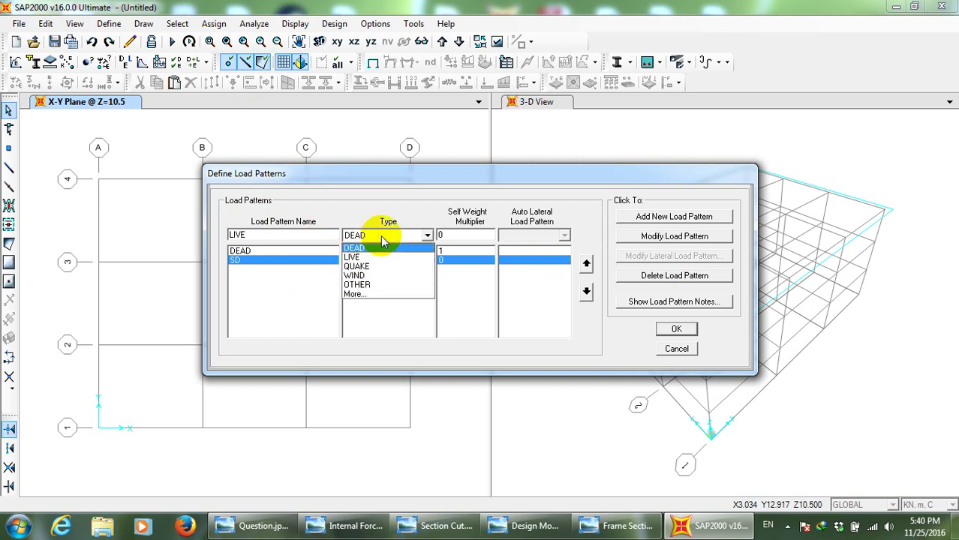
click(379, 256)
click(647, 216)
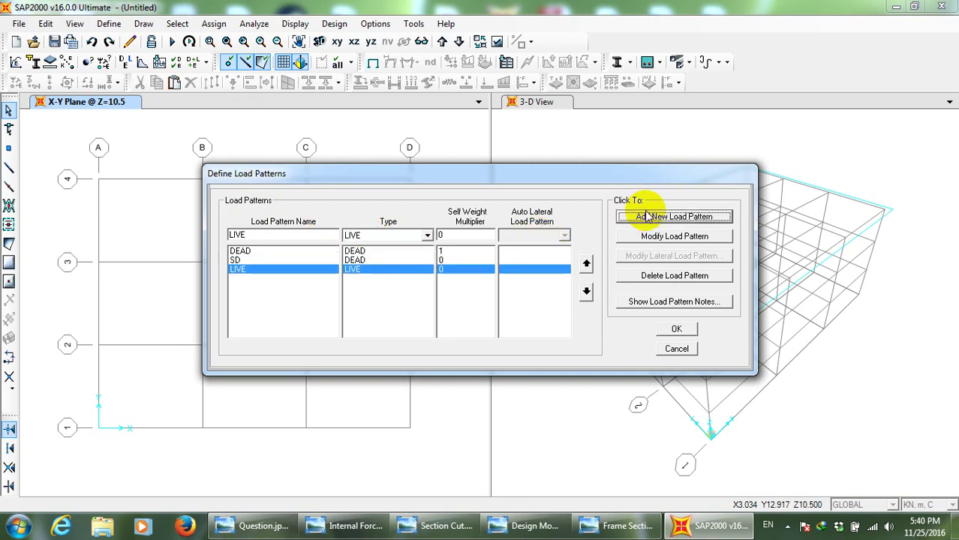
click(255, 253)
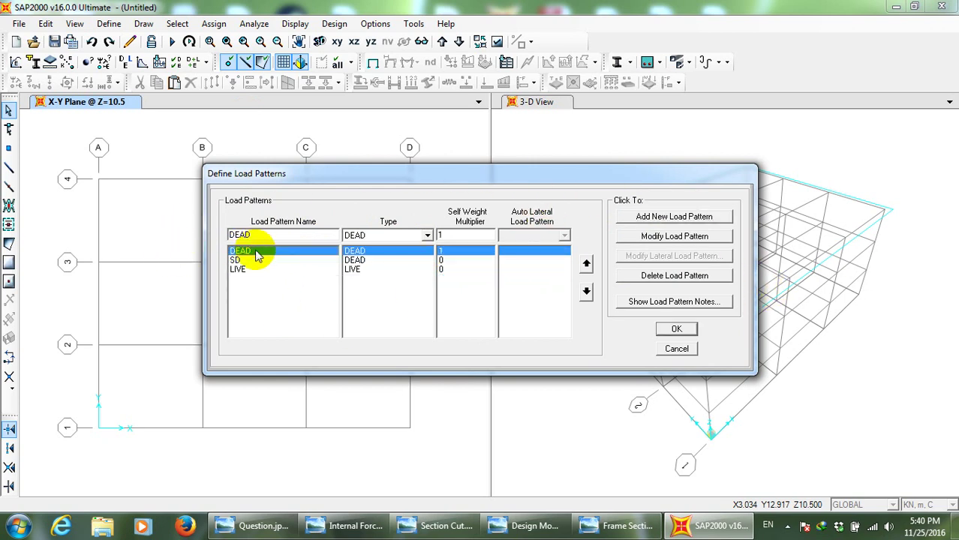
click(254, 259)
click(370, 268)
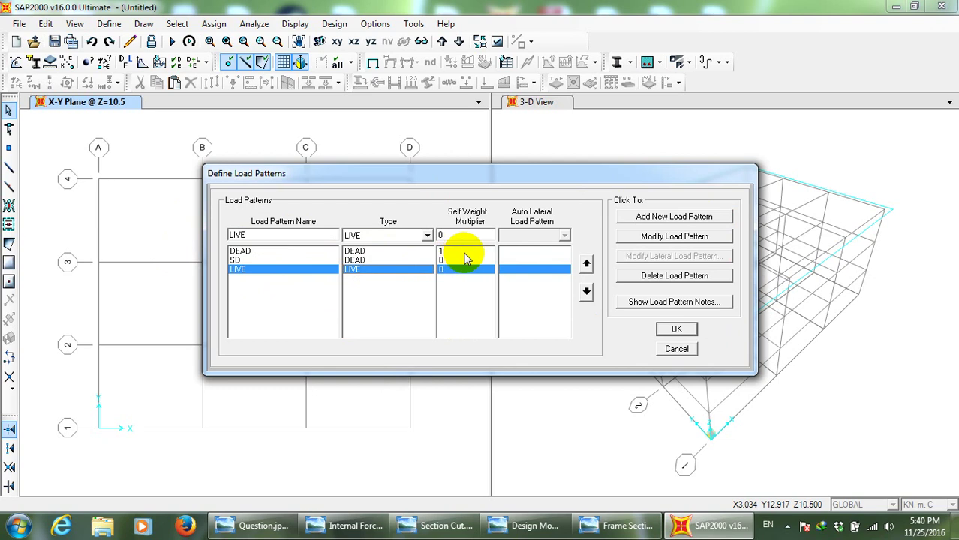
click(666, 333)
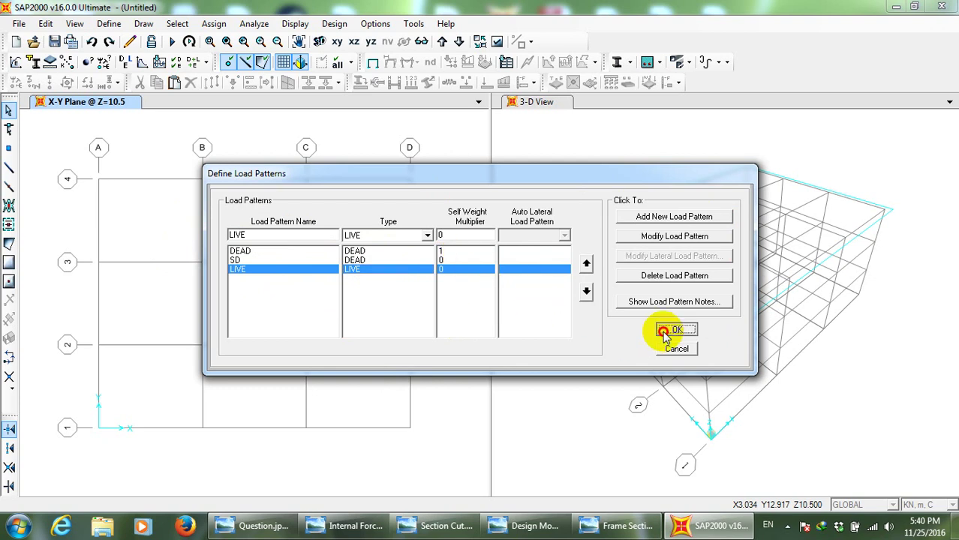
Create a linear-add load combination named 1.4D and add the DEAD case with scale factor 1.4
click(109, 24)
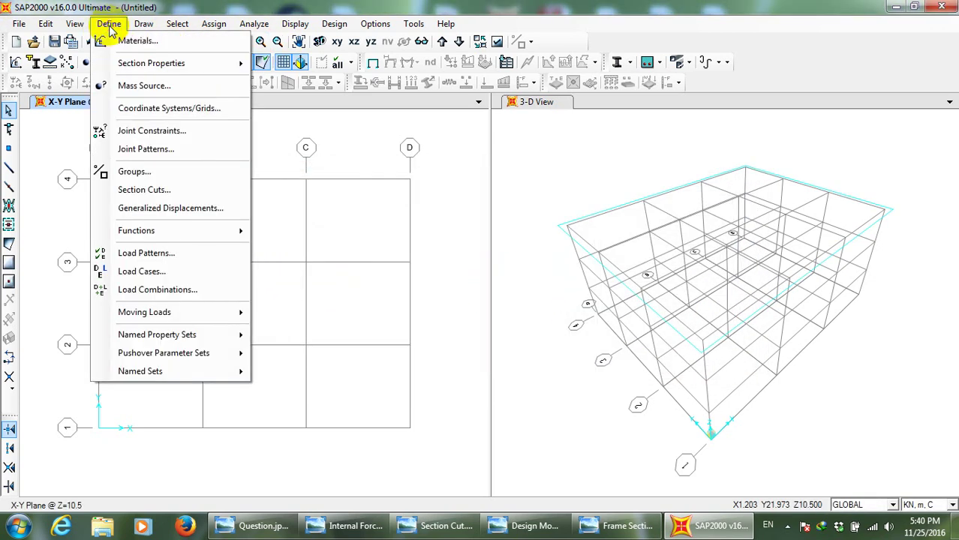
click(150, 291)
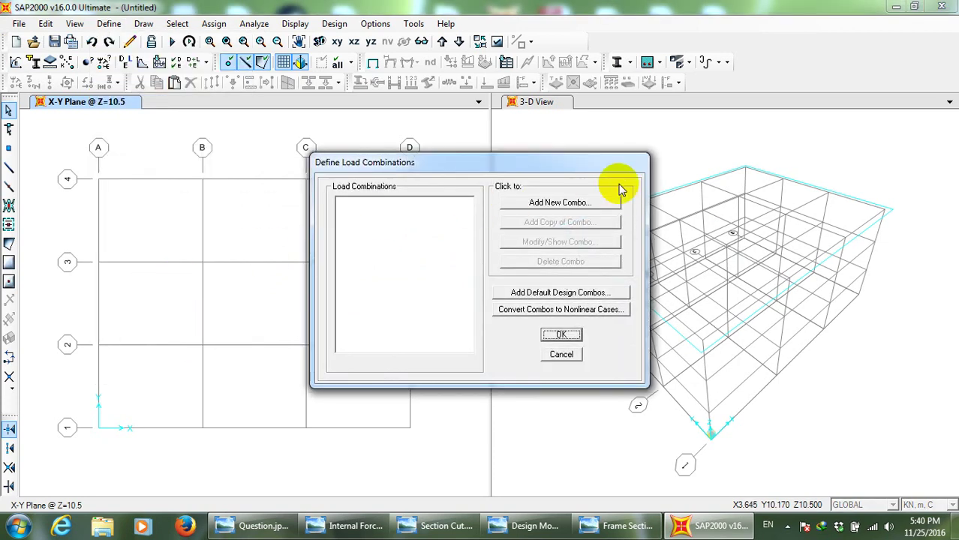
click(612, 203)
click(575, 154)
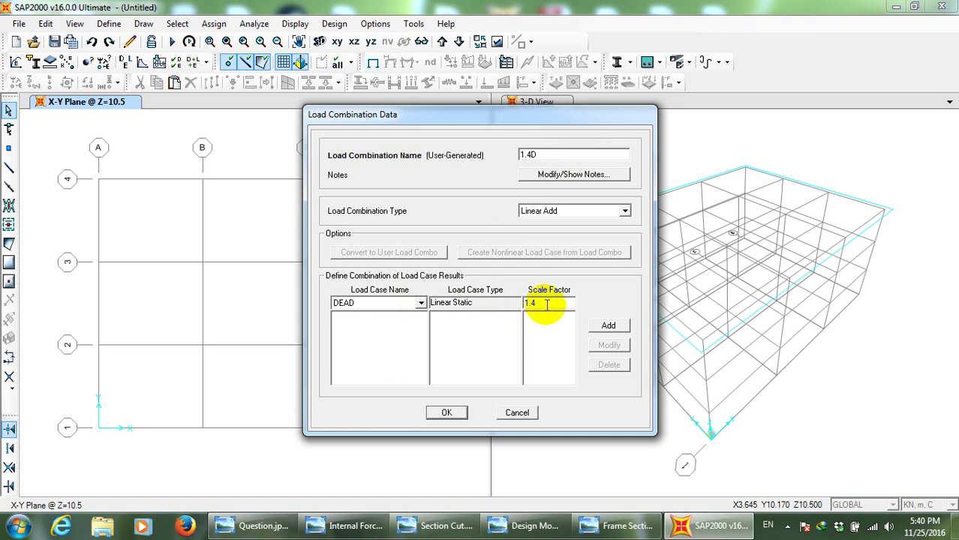
click(609, 325)
Add the SD case with scale factor 1.4 to the 1.4D combination and accept it
click(352, 302)
click(354, 324)
click(420, 303)
click(351, 333)
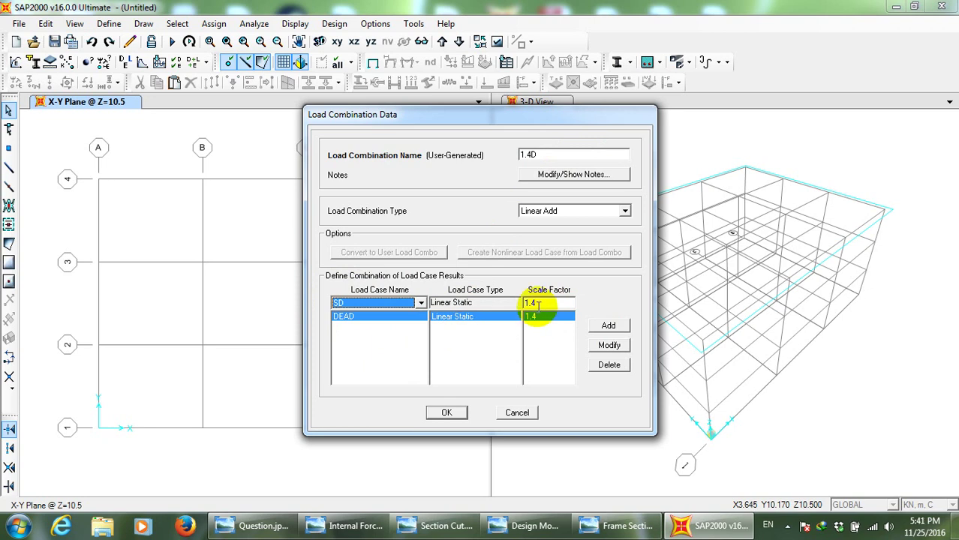
click(609, 325)
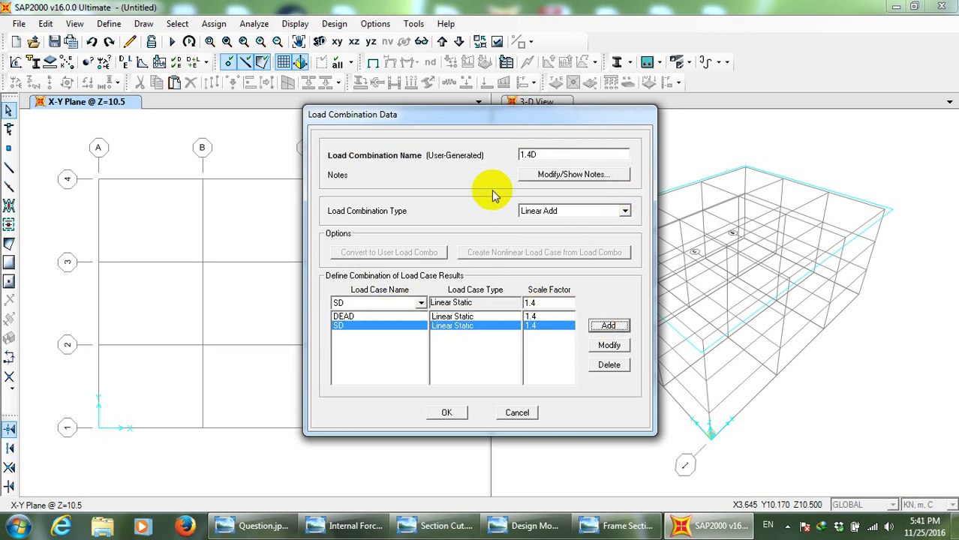
click(353, 316)
click(349, 327)
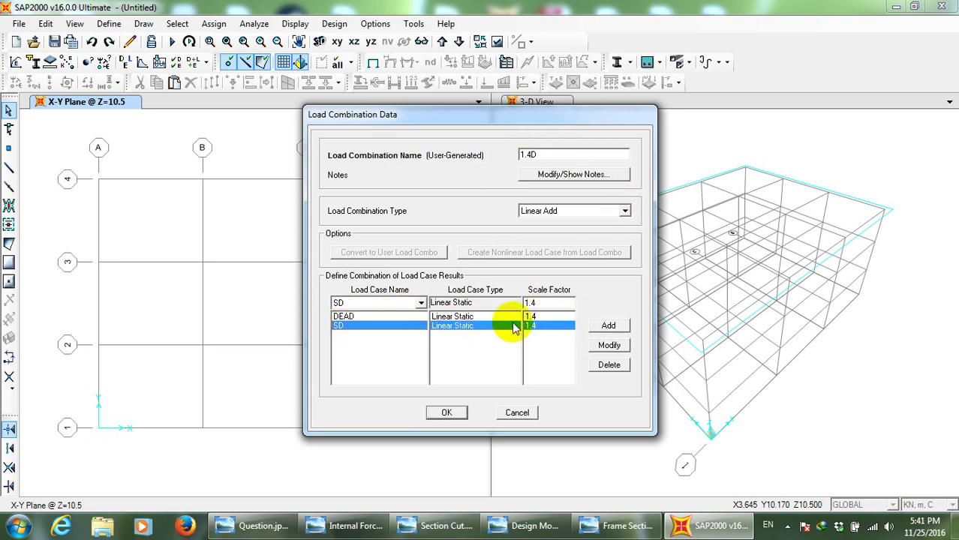
click(446, 412)
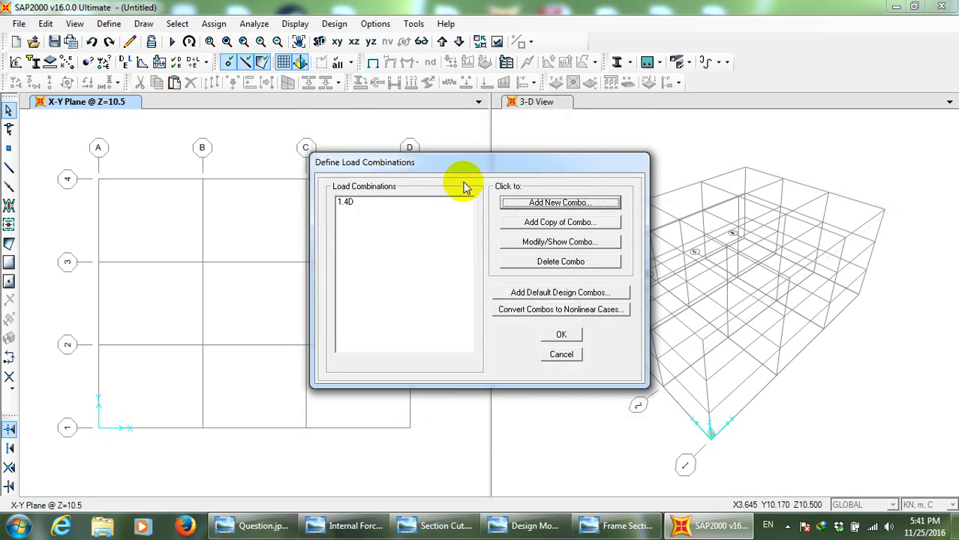
Create a linear-add load combination named 1.2D+1.6L and add the DEAD case with scale factor 1.2
click(510, 201)
click(554, 154)
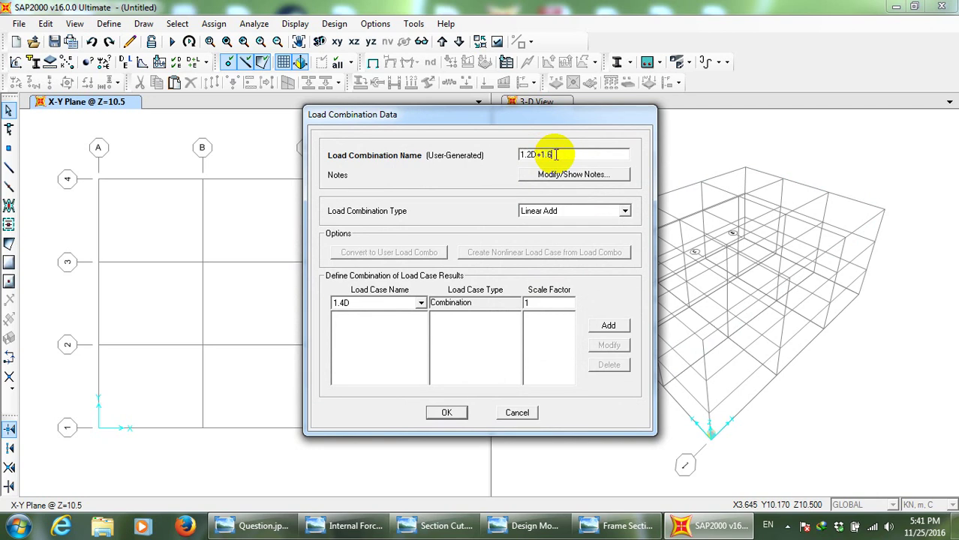
click(367, 304)
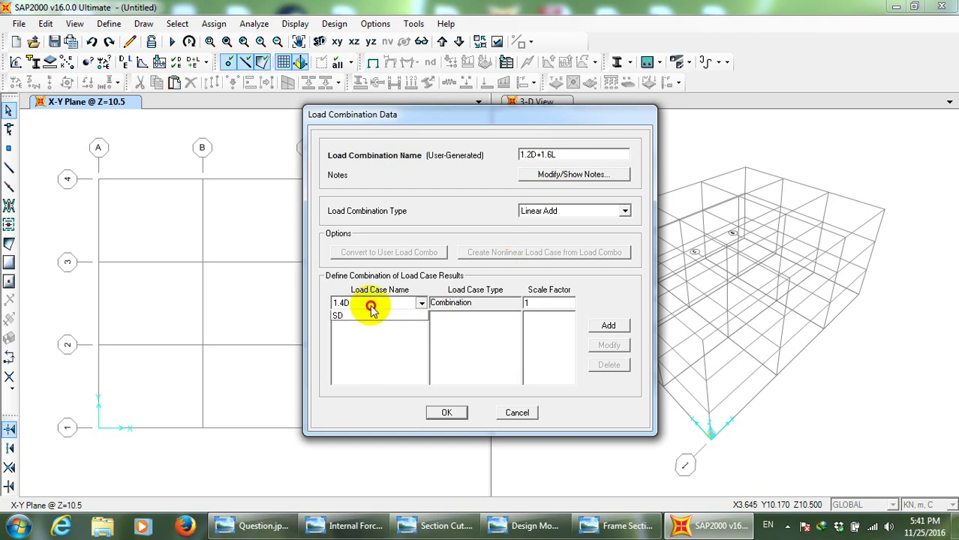
click(368, 334)
click(375, 303)
click(361, 325)
double_click(537, 303)
text(1.2)
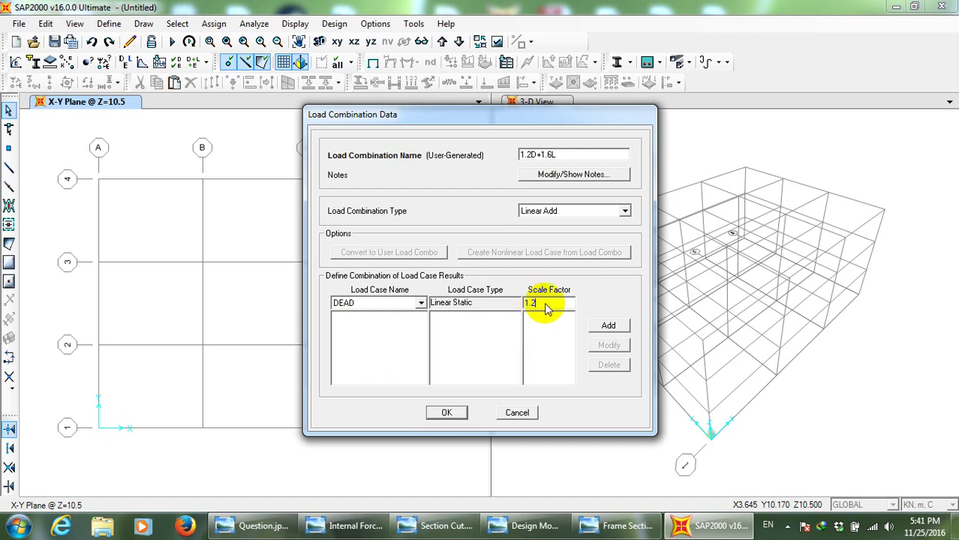
click(608, 325)
Add SD at 1.2 and LIVE at 1.6 to the 1.2D+1.6L combination and accept the load combinations
click(397, 304)
click(348, 342)
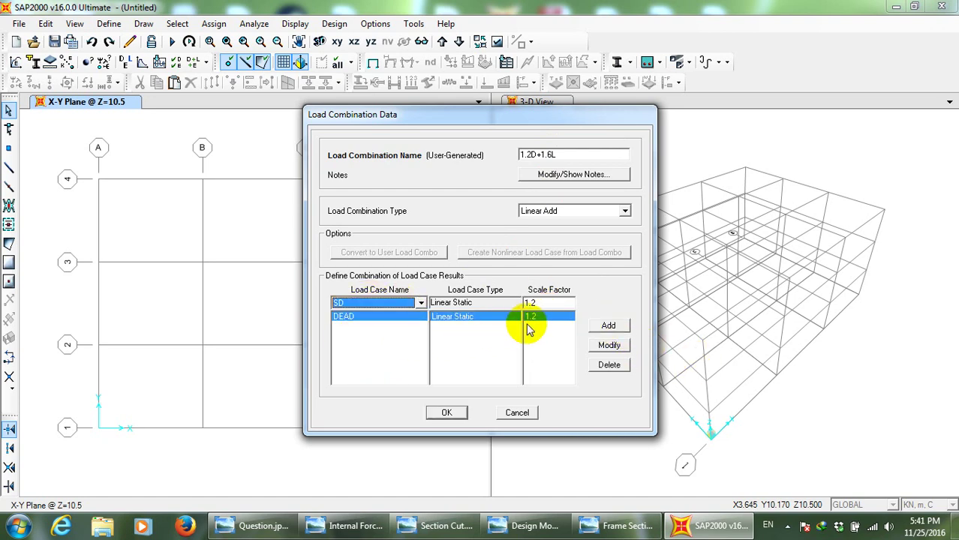
click(606, 327)
click(360, 303)
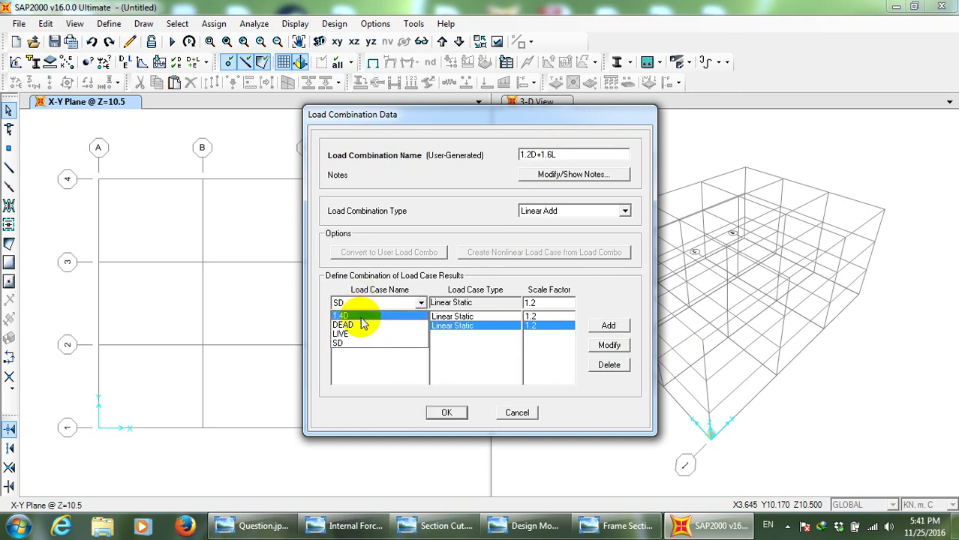
click(361, 334)
double_click(564, 303)
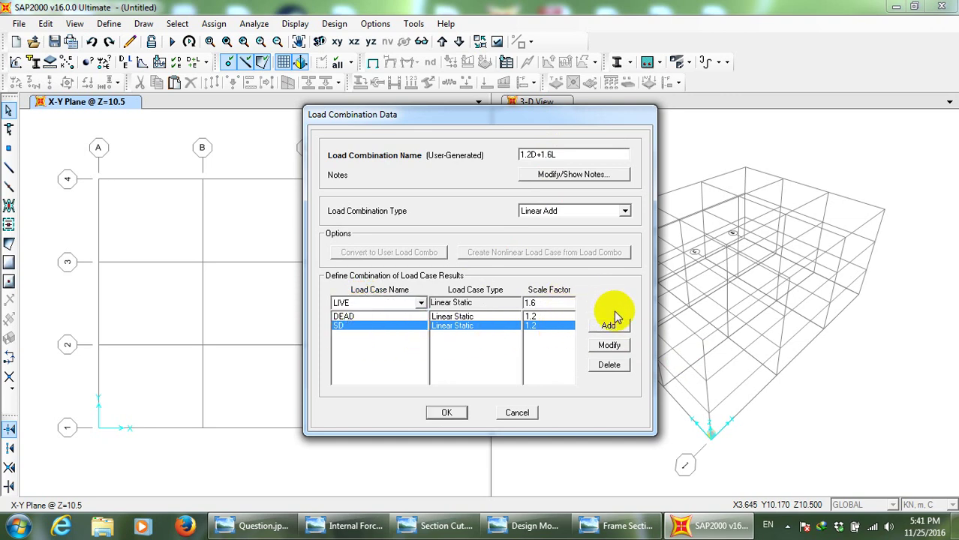
click(609, 327)
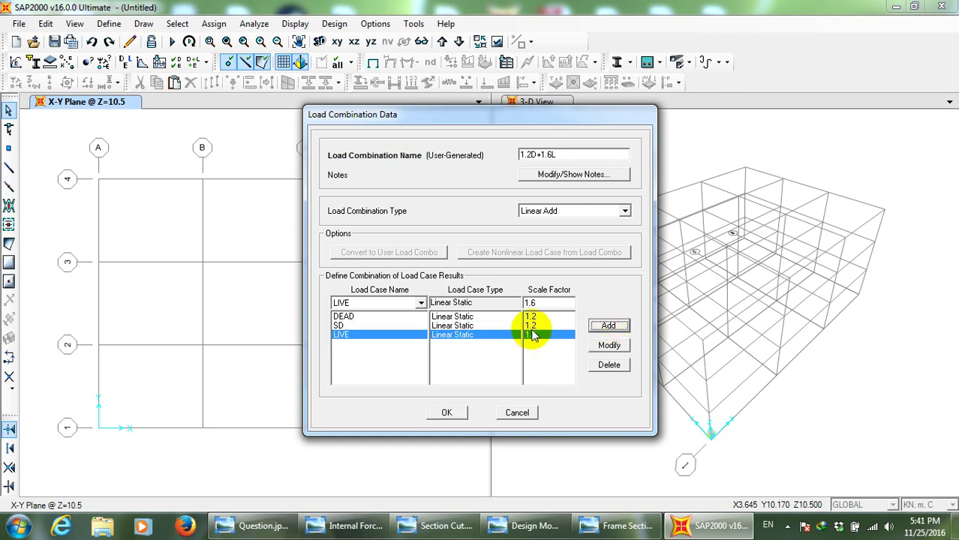
click(447, 414)
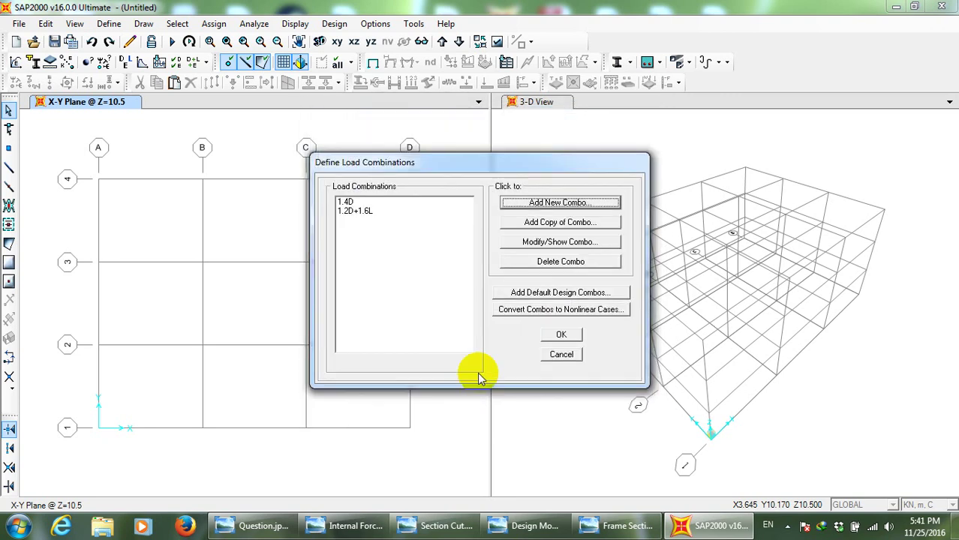
click(557, 335)
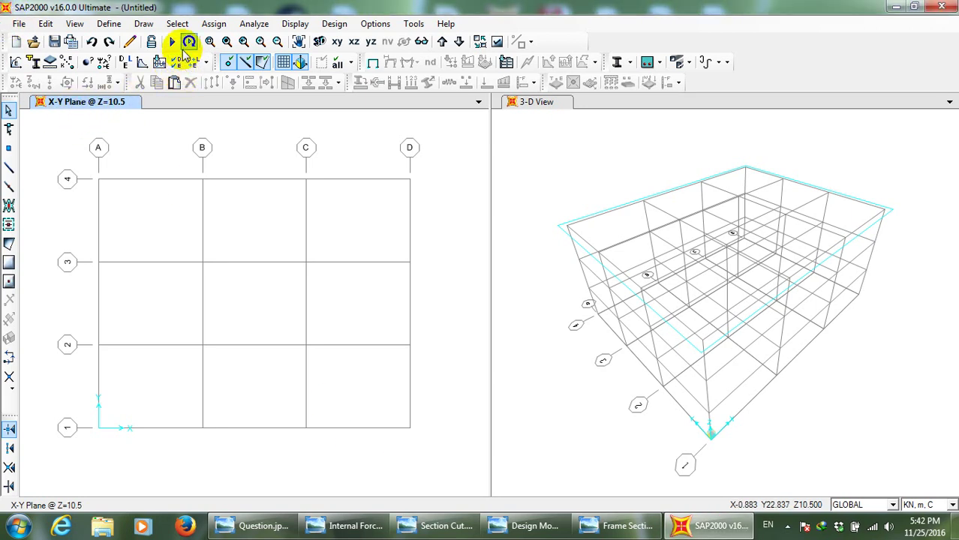
Set the X-Y plan view to the first storey level at Z=3.5
click(81, 113)
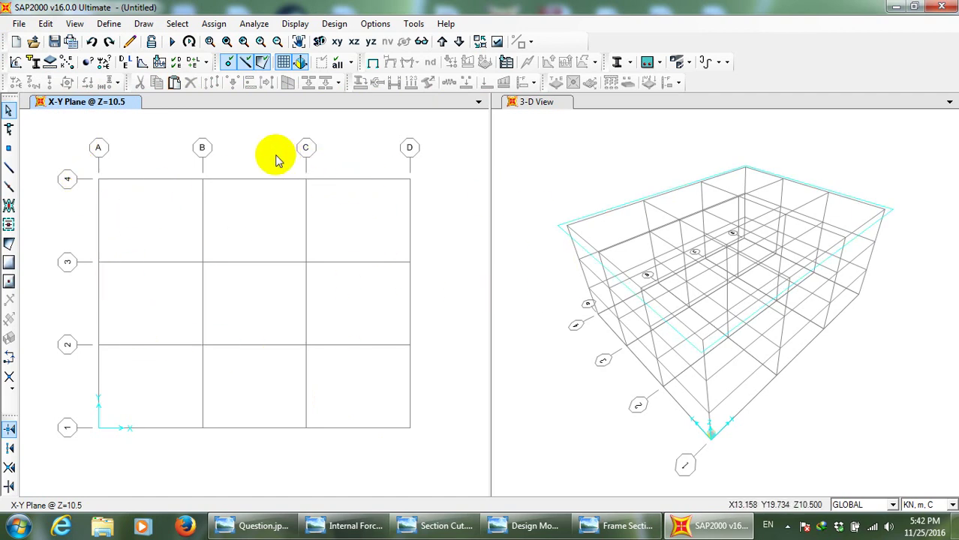
click(108, 103)
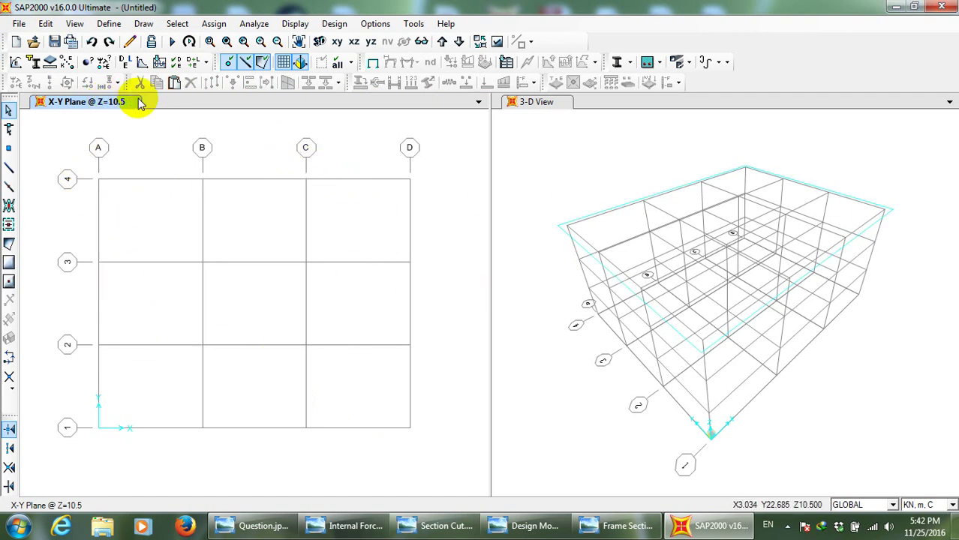
click(443, 43)
click(442, 43)
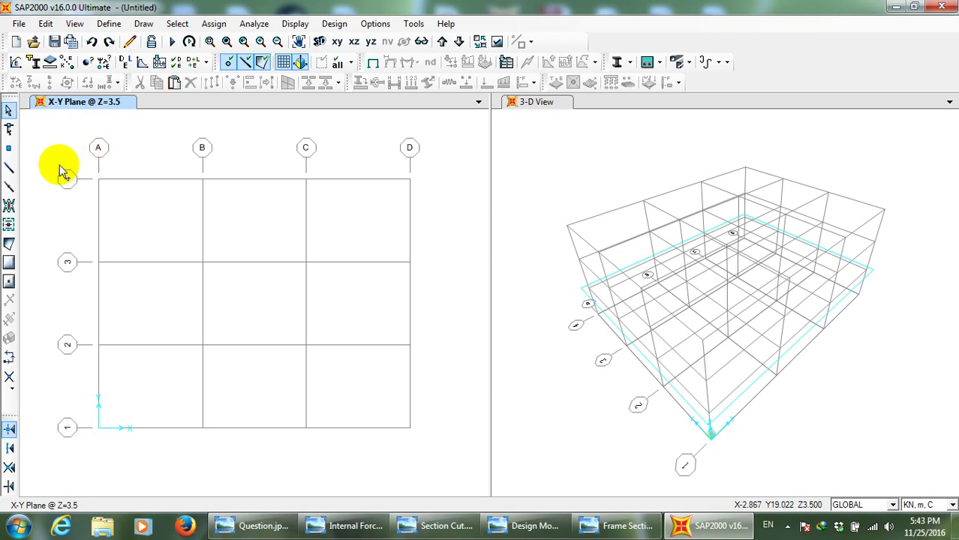
Draw straight frame members with the Beam section along grid line 1 at Z=3.5, span by span from A to D
click(9, 168)
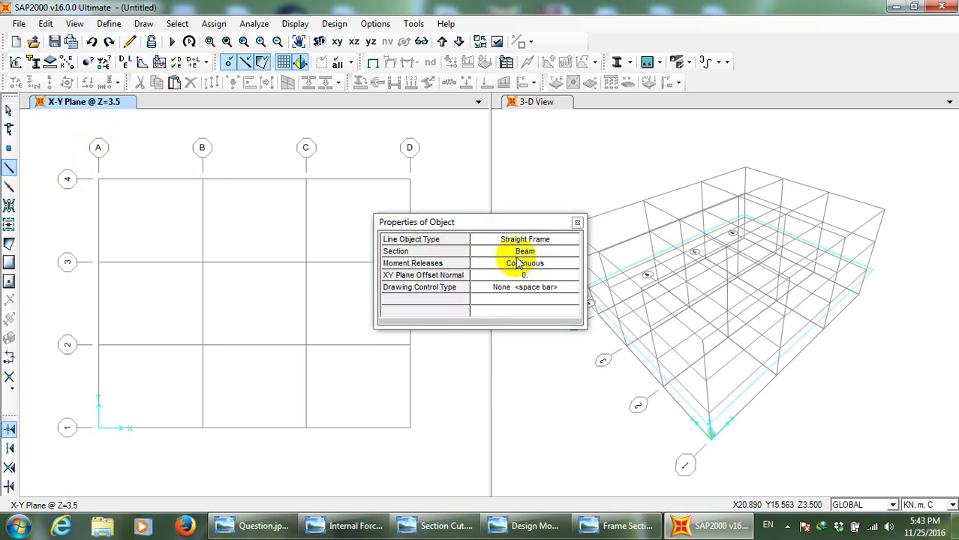
click(510, 255)
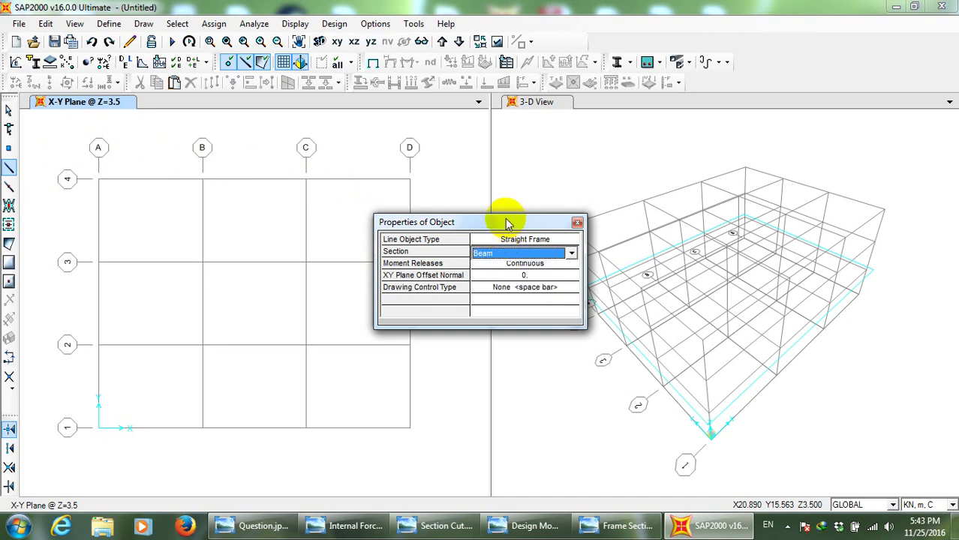
drag(507, 219, 686, 186)
click(99, 427)
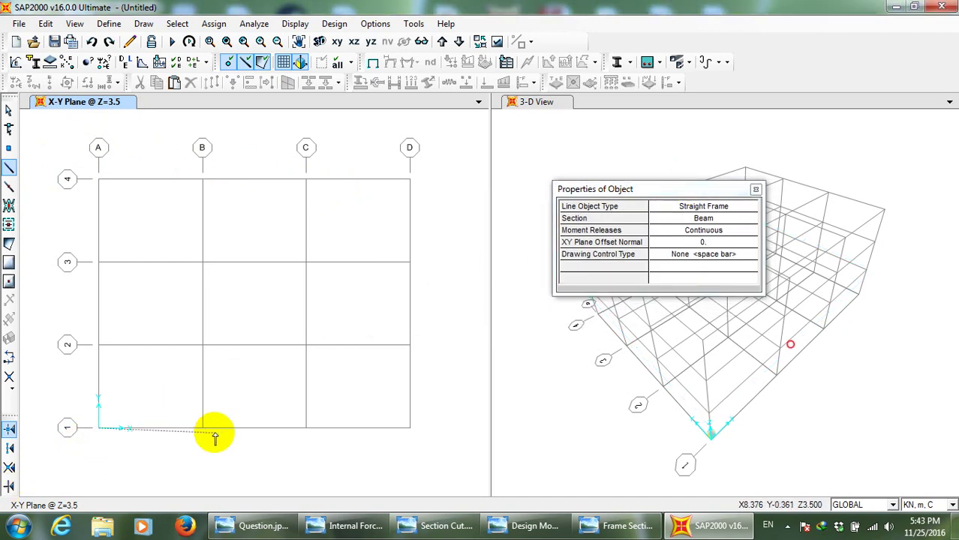
click(201, 427)
click(305, 427)
click(410, 427)
Draw Beam frame members along grid lines 2 and 3, span by span from A to D
click(98, 345)
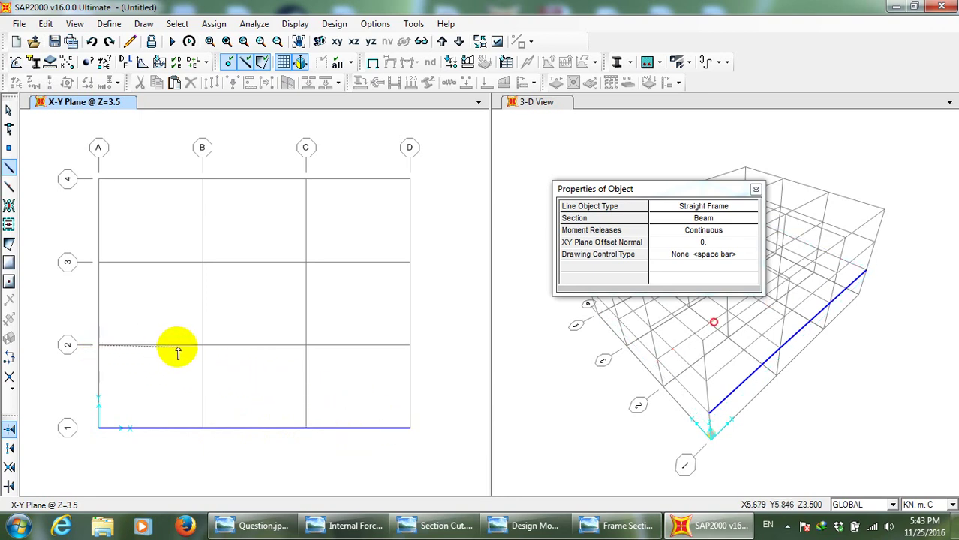
click(202, 345)
click(306, 345)
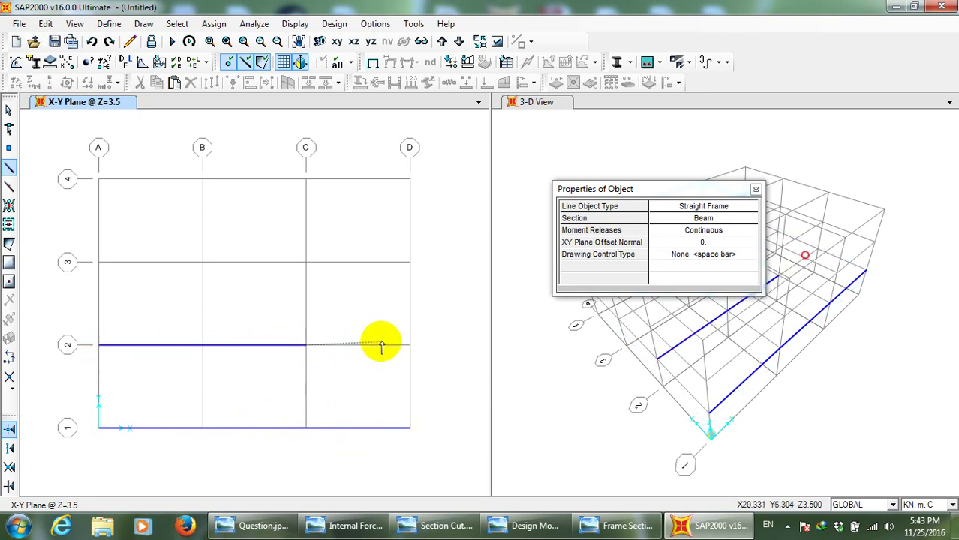
double_click(409, 345)
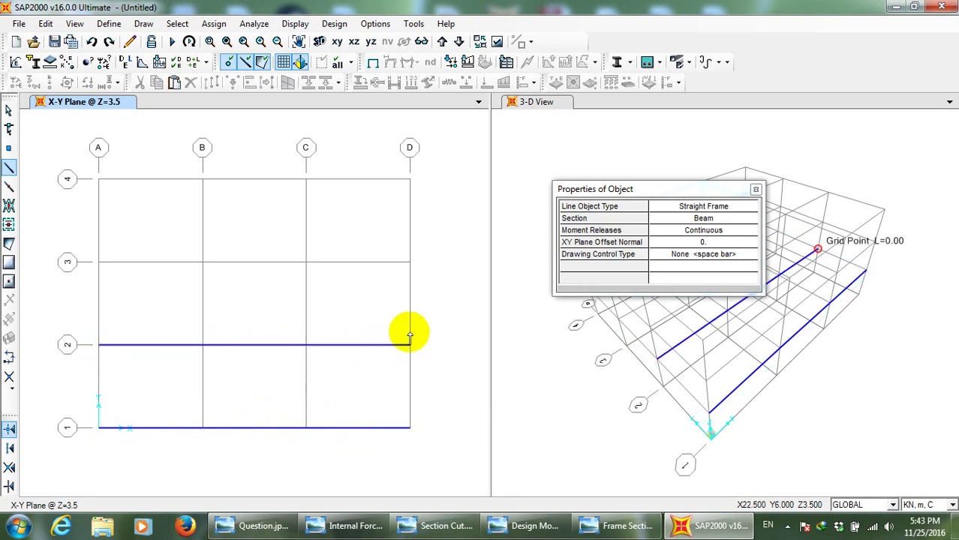
click(202, 262)
click(305, 262)
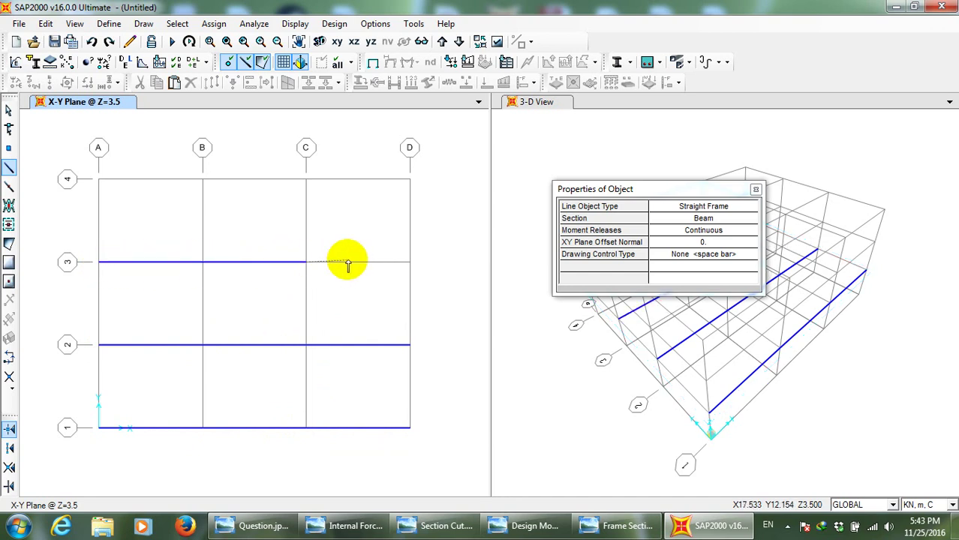
double_click(409, 261)
Draw Beam frame members along grid line 4, span by span from A to D
click(99, 179)
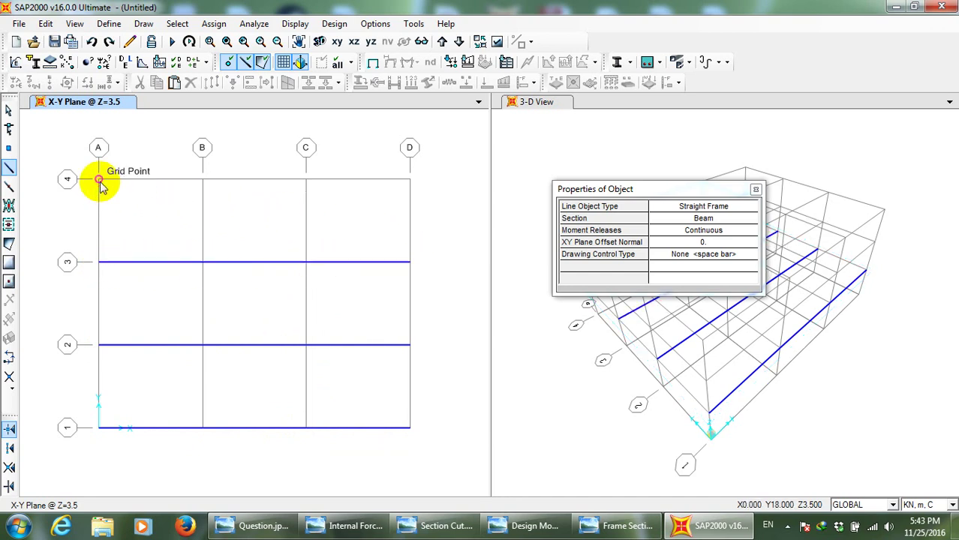
click(202, 179)
click(305, 179)
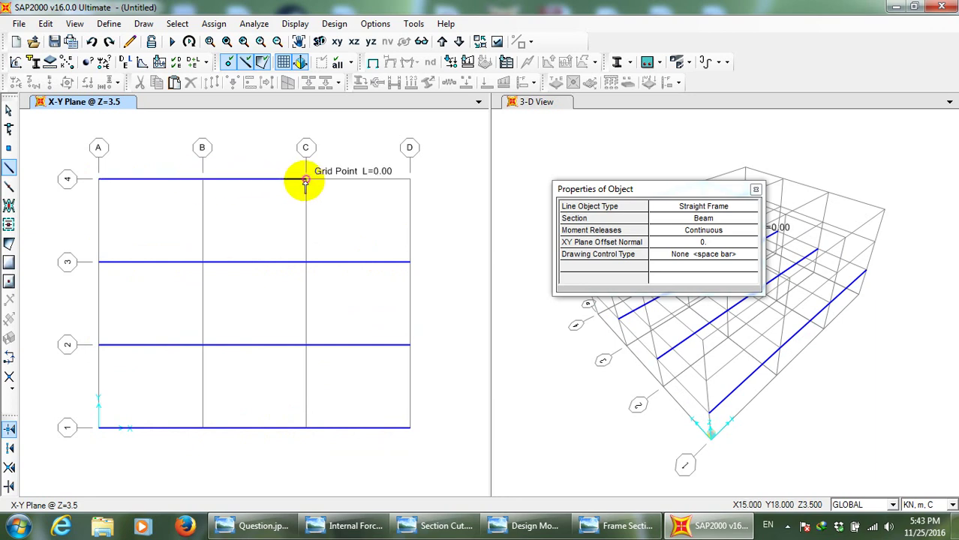
double_click(409, 179)
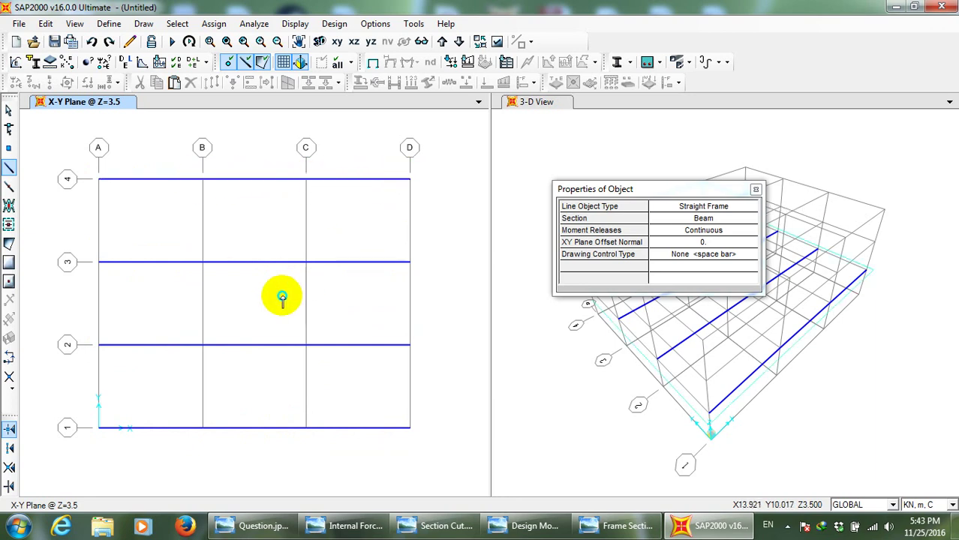
Draw Beam frame members along grid lines A and B, span by span from grid 1 to grid 4
click(98, 428)
click(99, 344)
click(98, 262)
double_click(98, 179)
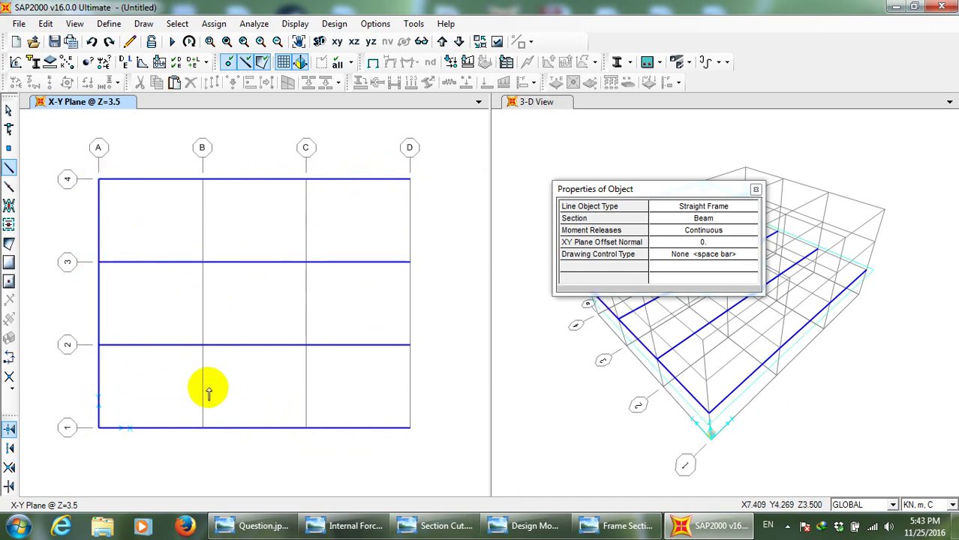
click(202, 428)
click(202, 344)
click(202, 262)
double_click(203, 179)
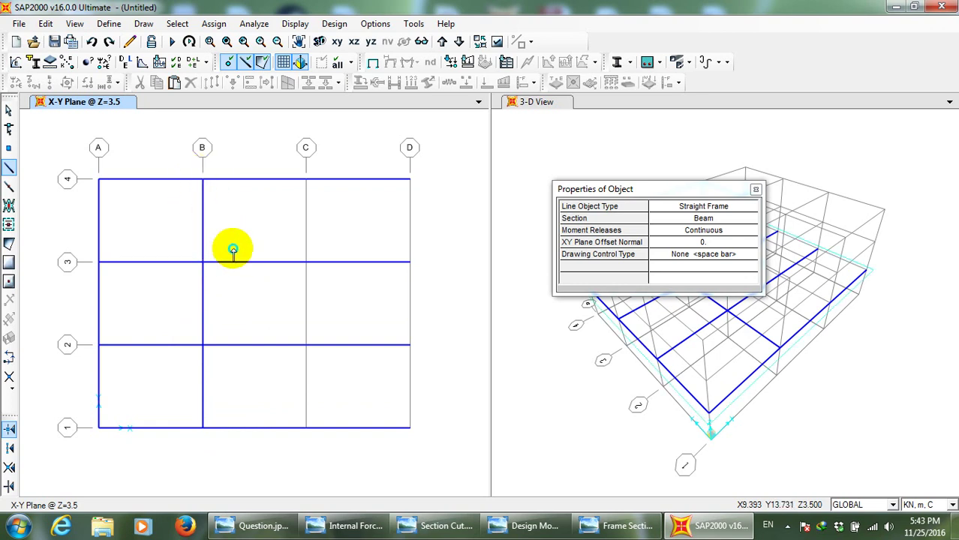
Draw Beam frame members along grid lines C and D from grid 1 to grid 4 and finish the frame drawing
click(305, 427)
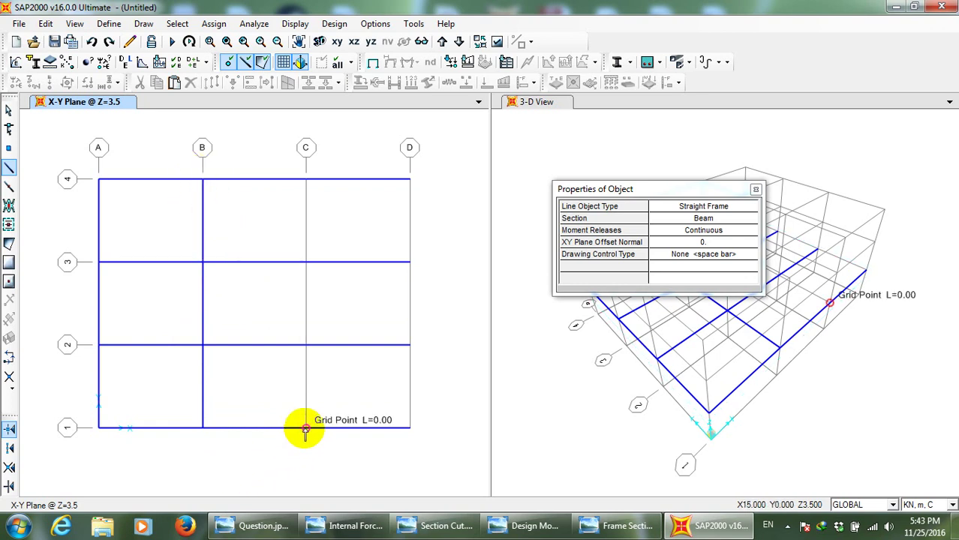
click(305, 344)
click(307, 262)
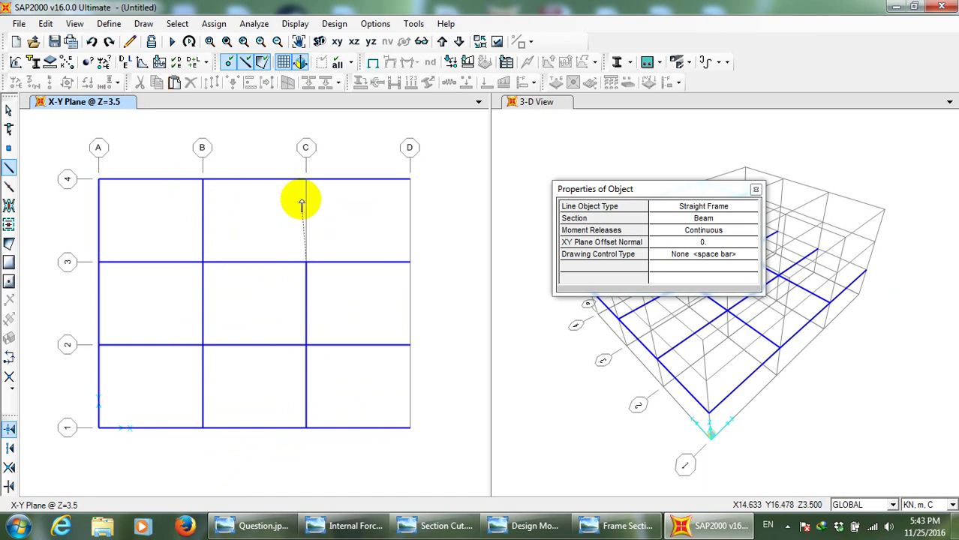
double_click(305, 179)
click(410, 427)
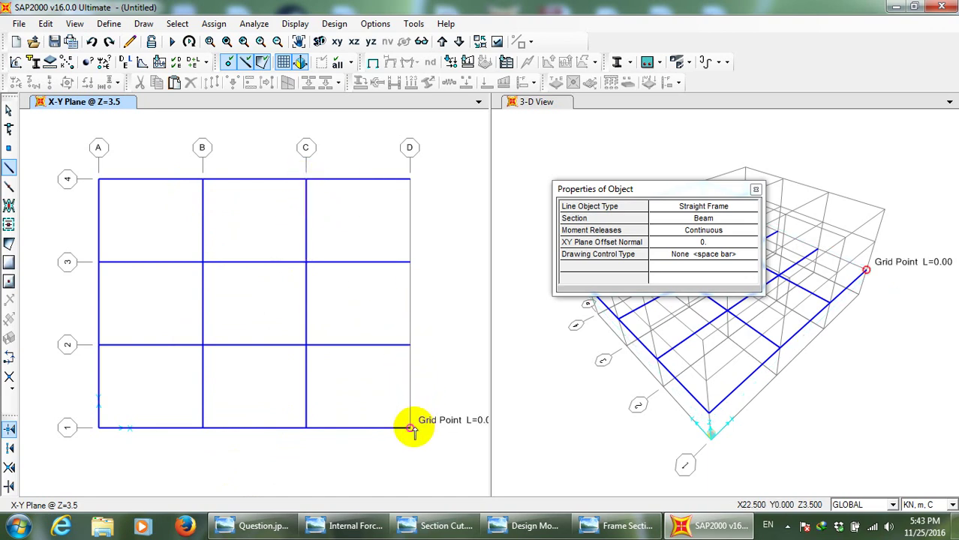
click(410, 345)
click(410, 263)
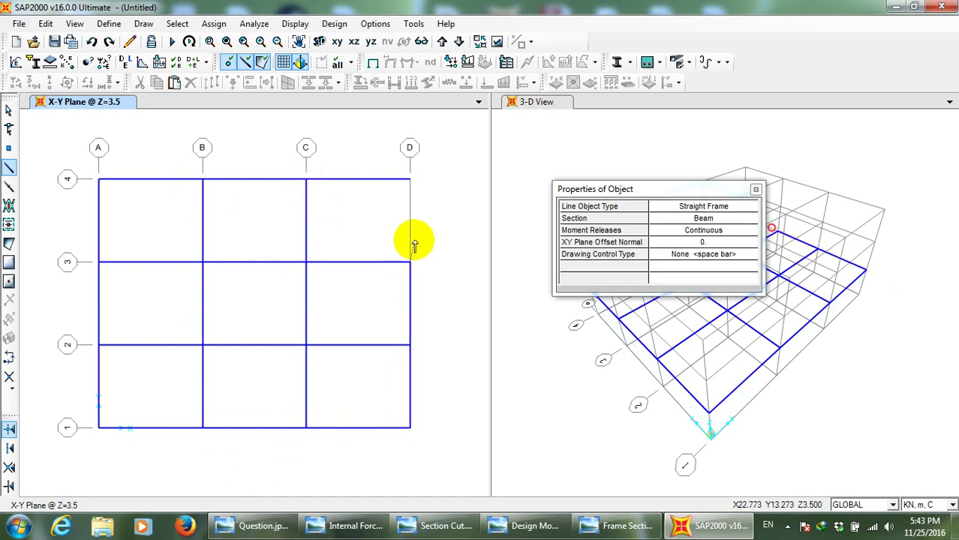
double_click(410, 180)
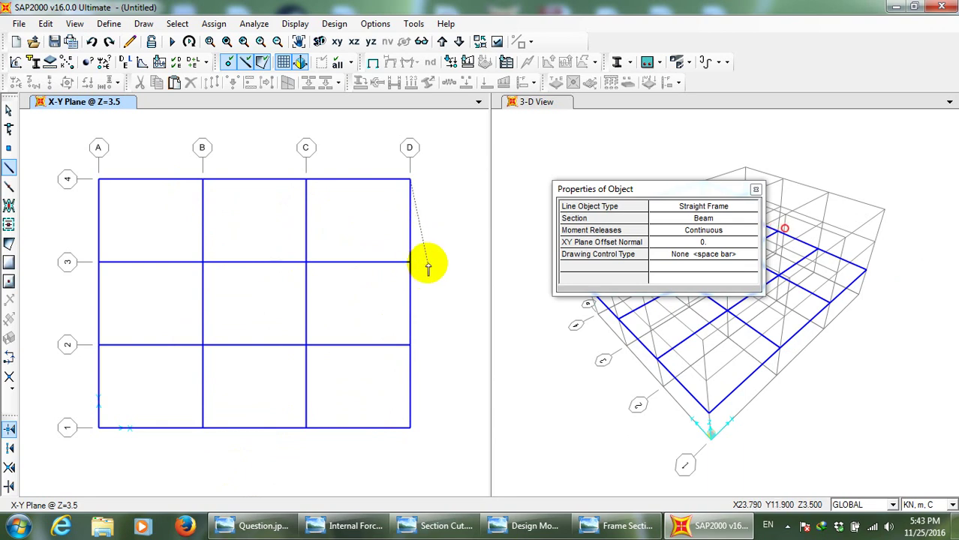
key(Escape)
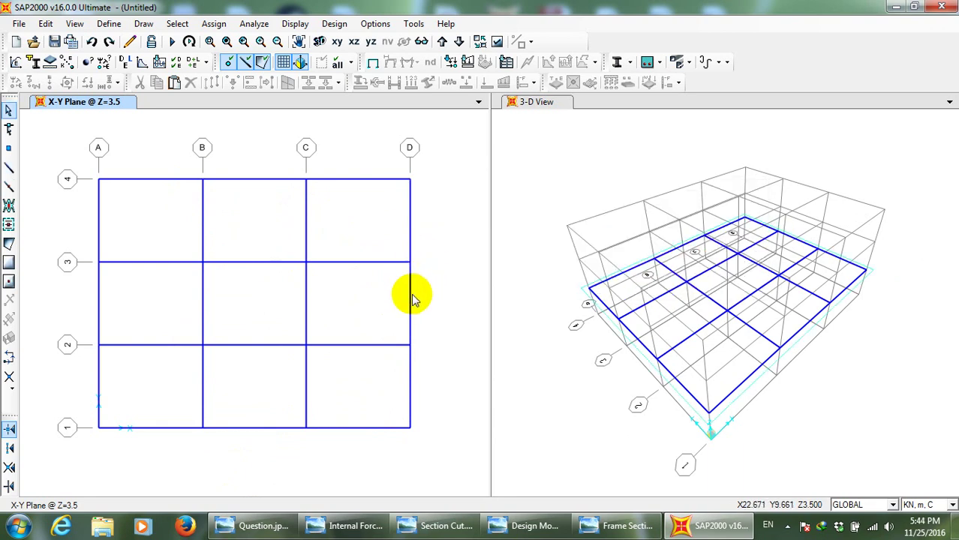
Extrude all joints at Z=3.5 into frames with the Column property, using dx 0, dy 0, dz -3.5 and number 1
drag(445, 160, 69, 459)
key(ctrl+q)
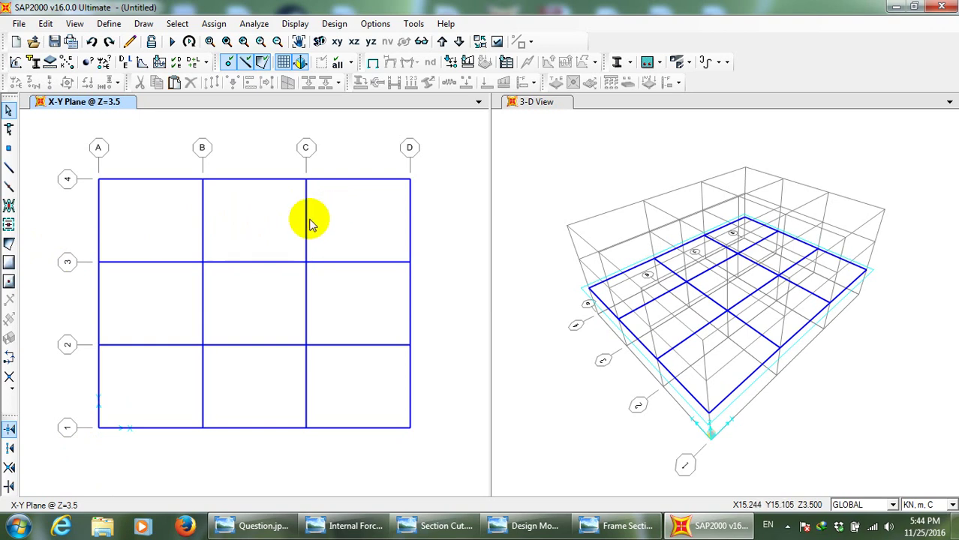
click(410, 180)
click(306, 180)
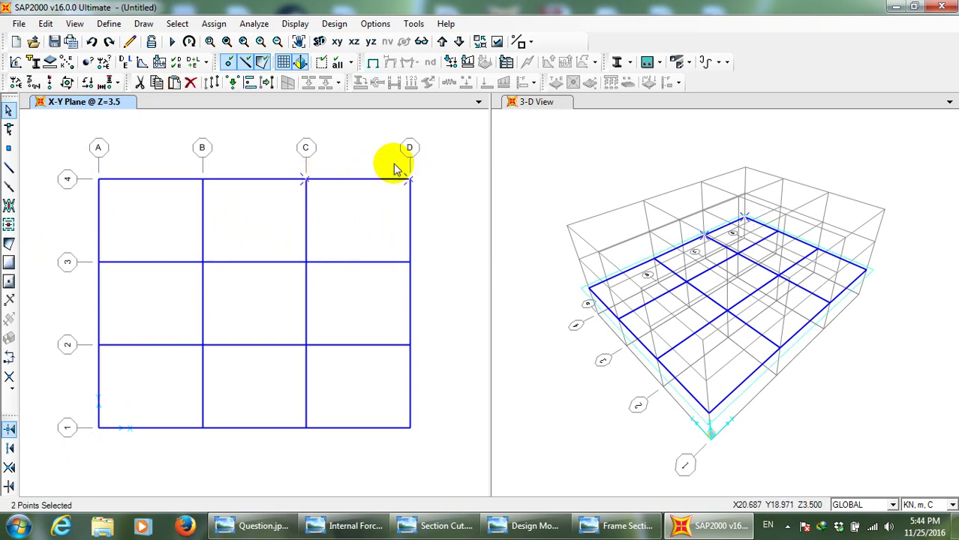
drag(439, 150, 82, 456)
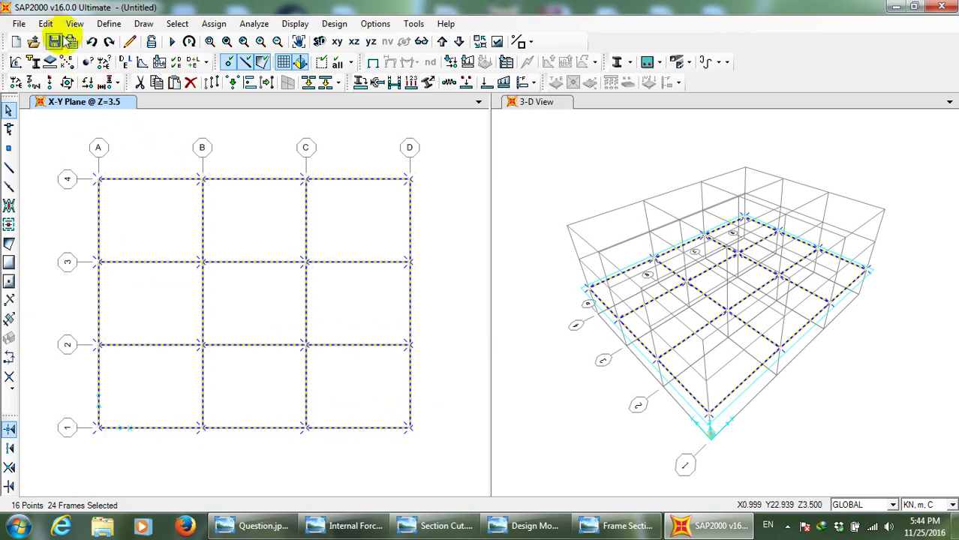
click(47, 24)
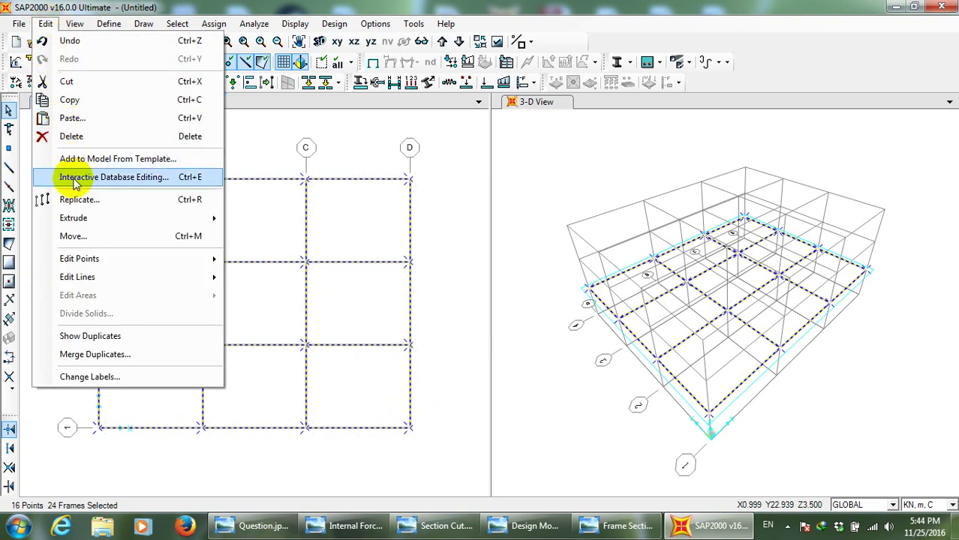
mouse_move(86, 225)
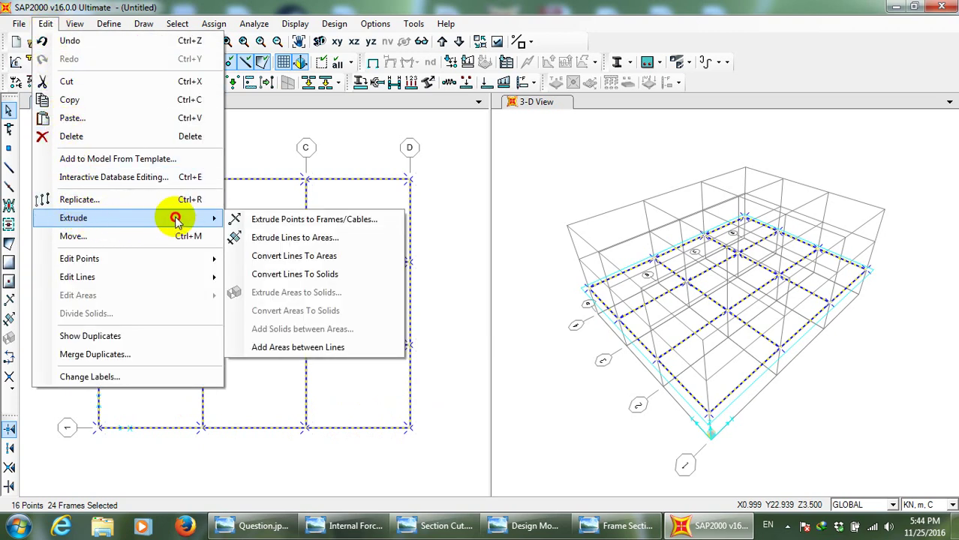
click(255, 225)
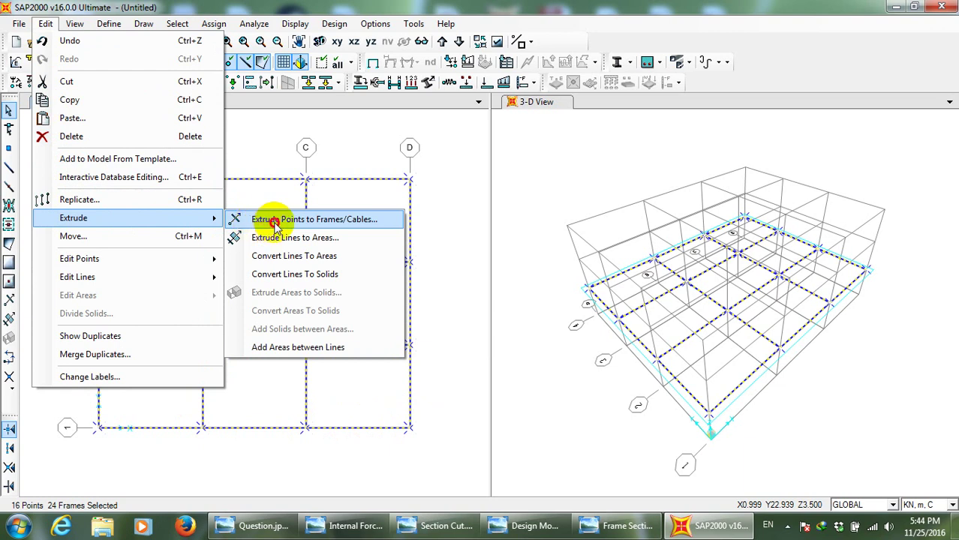
click(337, 219)
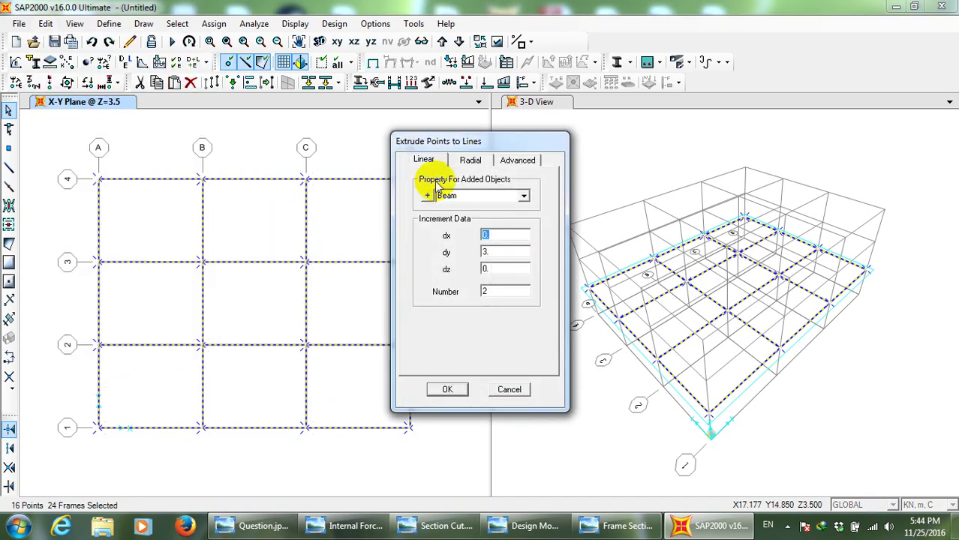
drag(473, 141, 559, 126)
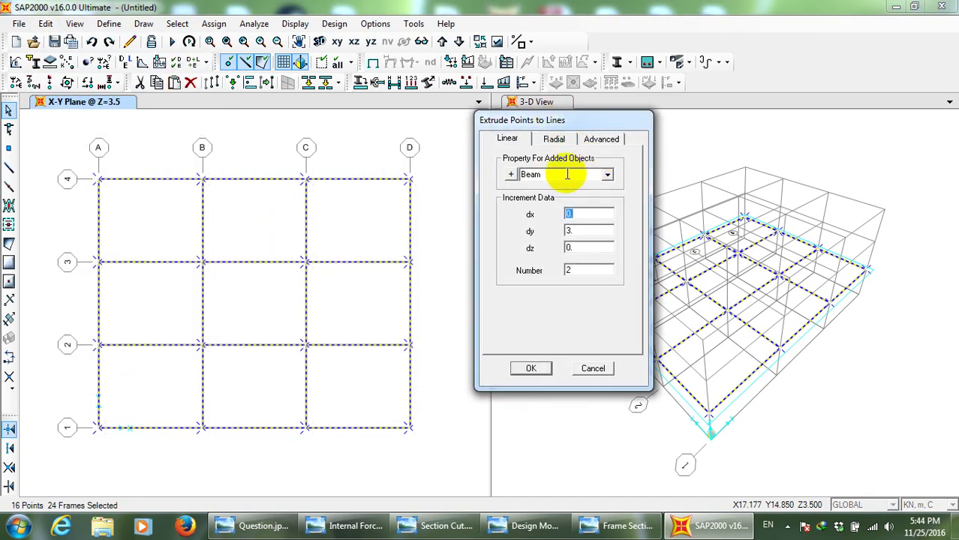
click(606, 175)
click(552, 205)
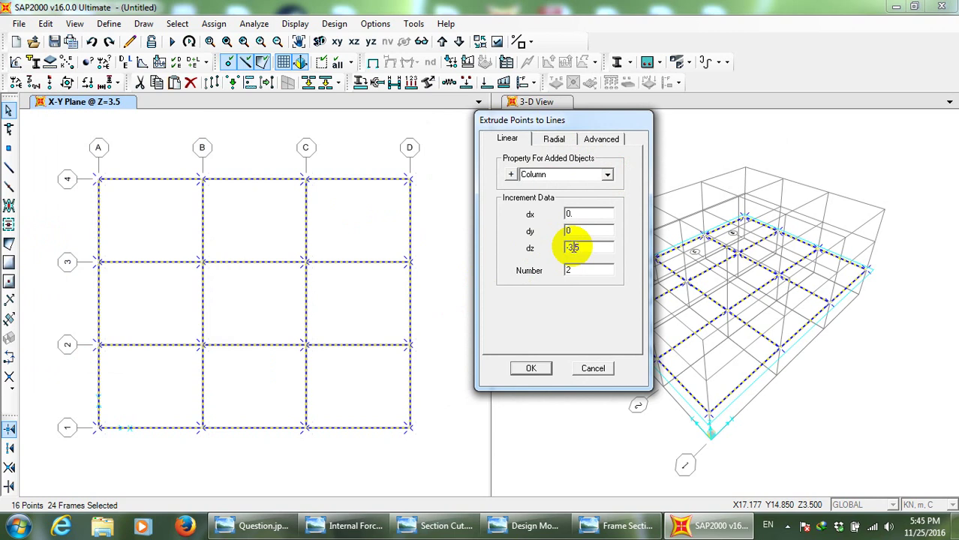
click(566, 273)
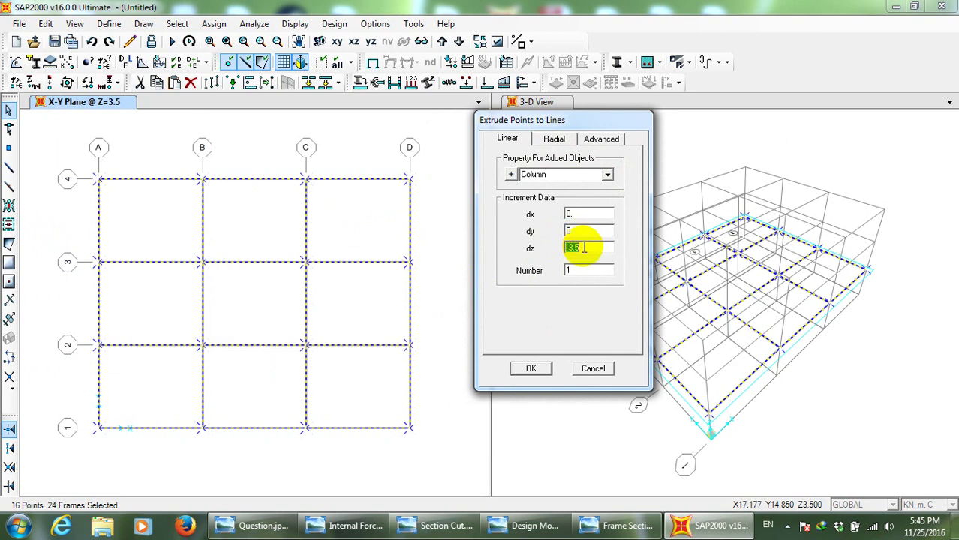
click(534, 366)
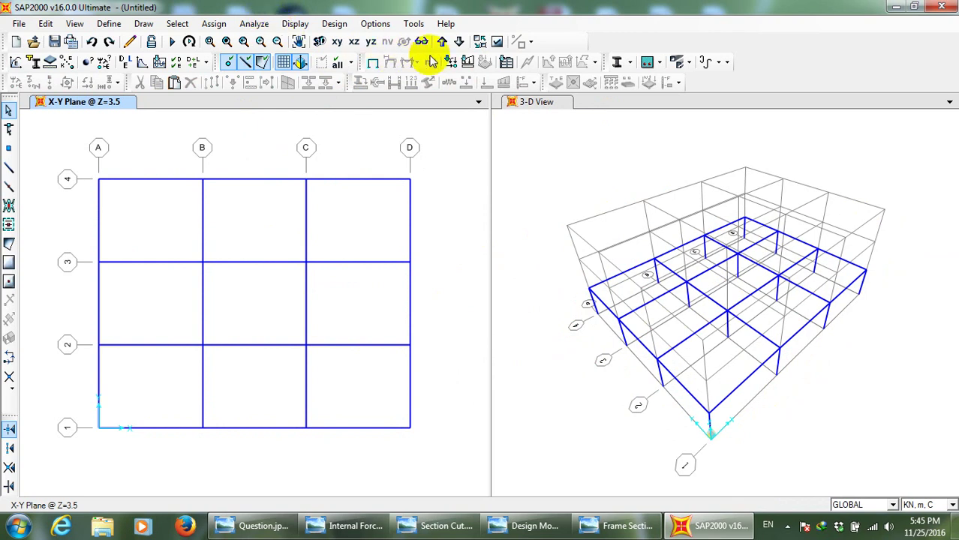
Assign pinned restraints (Translation 1, 2 and 3) to all base joints at Z=0 and return the plan view to Z=3.5
click(459, 42)
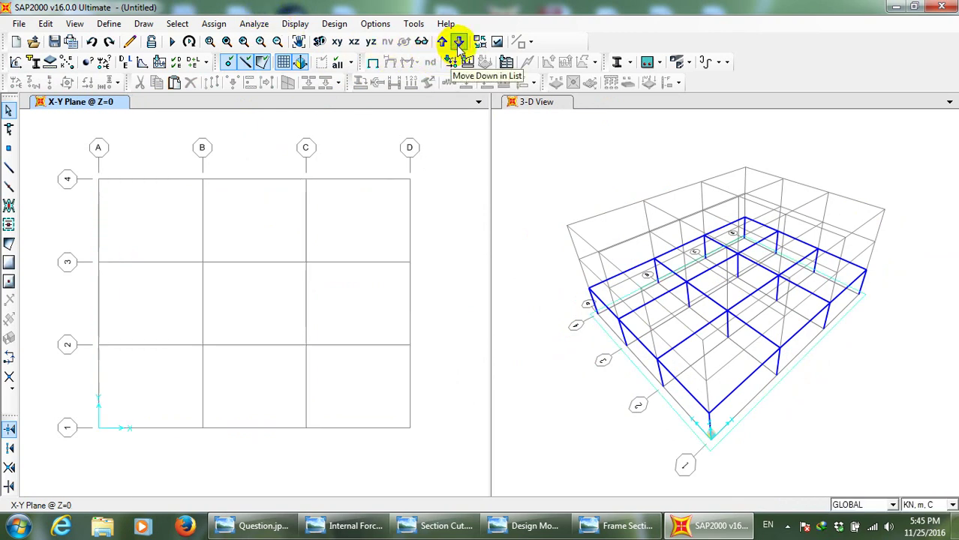
drag(455, 139, 62, 478)
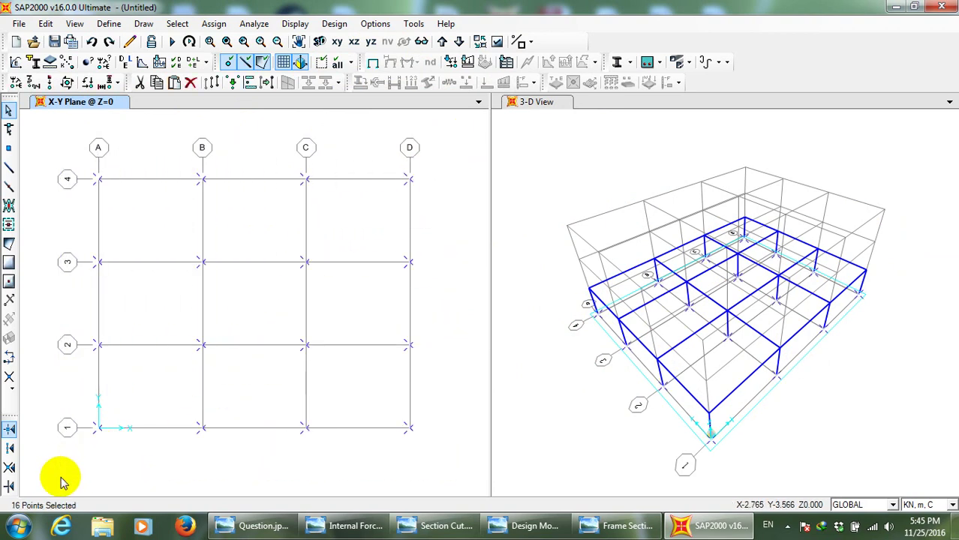
click(213, 24)
mouse_move(266, 38)
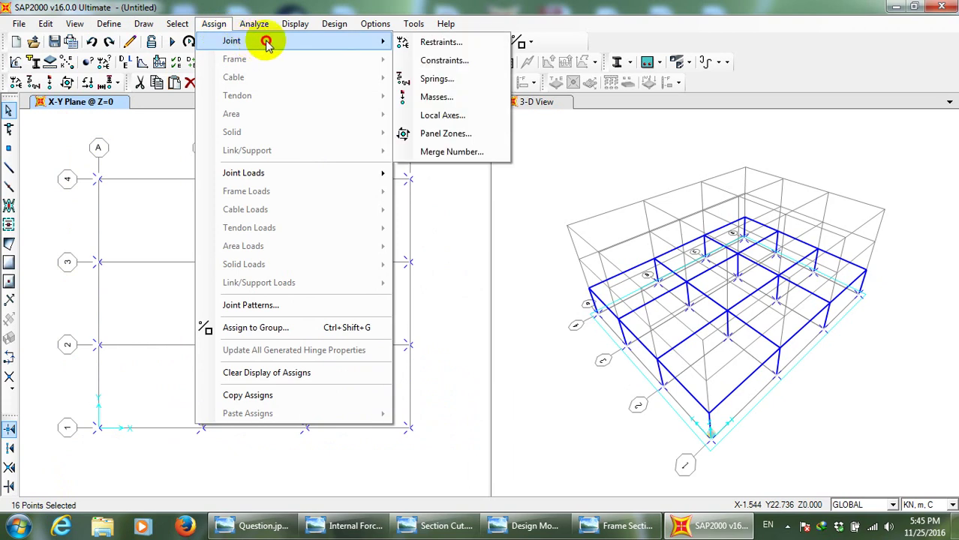
click(412, 42)
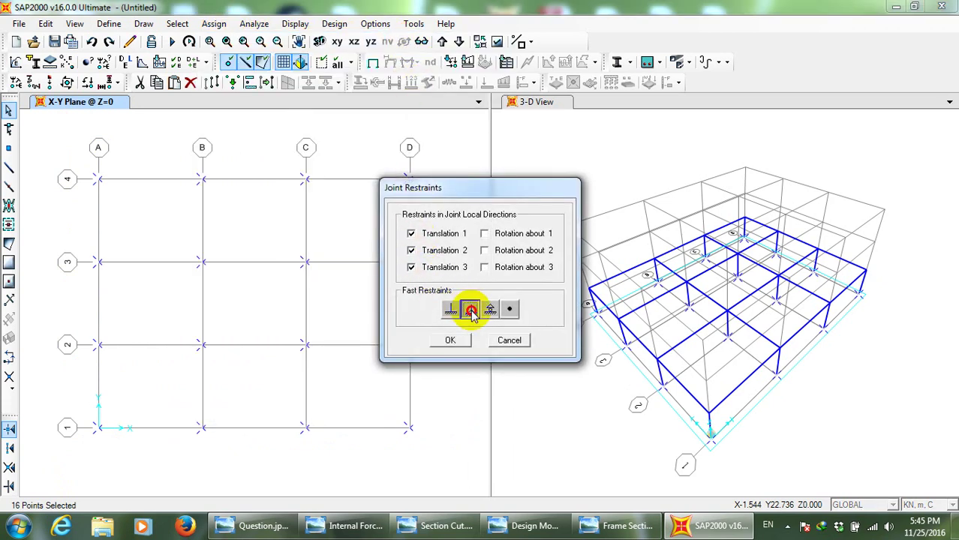
click(471, 310)
click(454, 340)
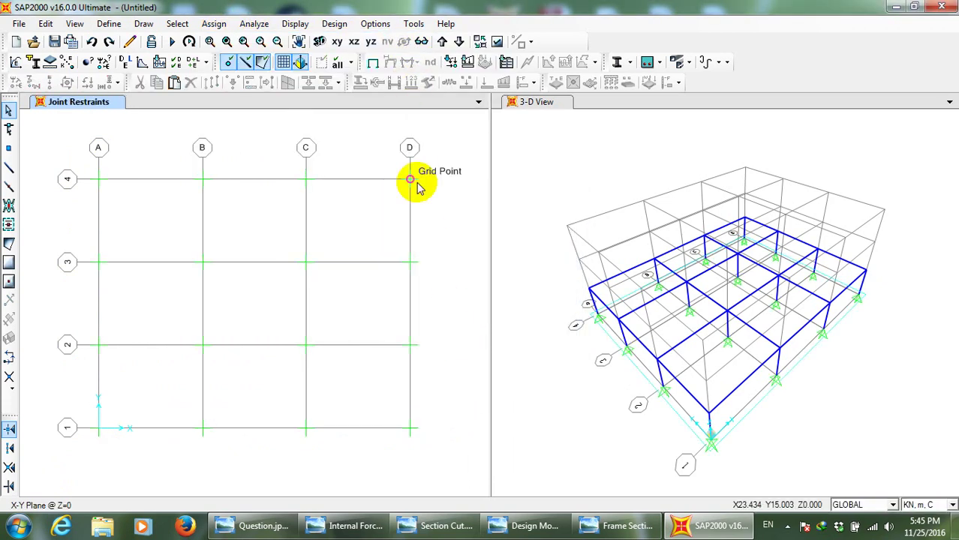
click(441, 43)
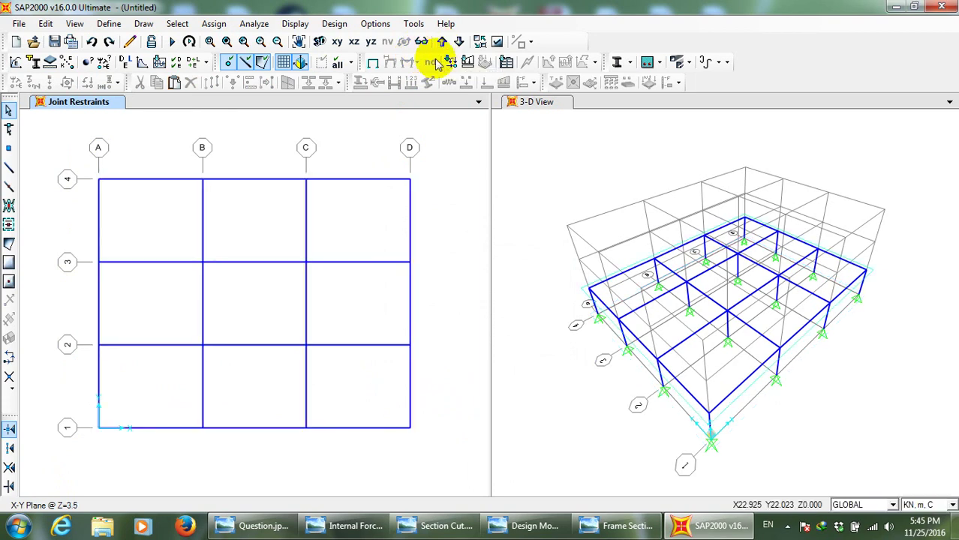
Quick-draw area objects with the Slaab 20cm section in all nine bays of the plan at Z=3.5
click(9, 284)
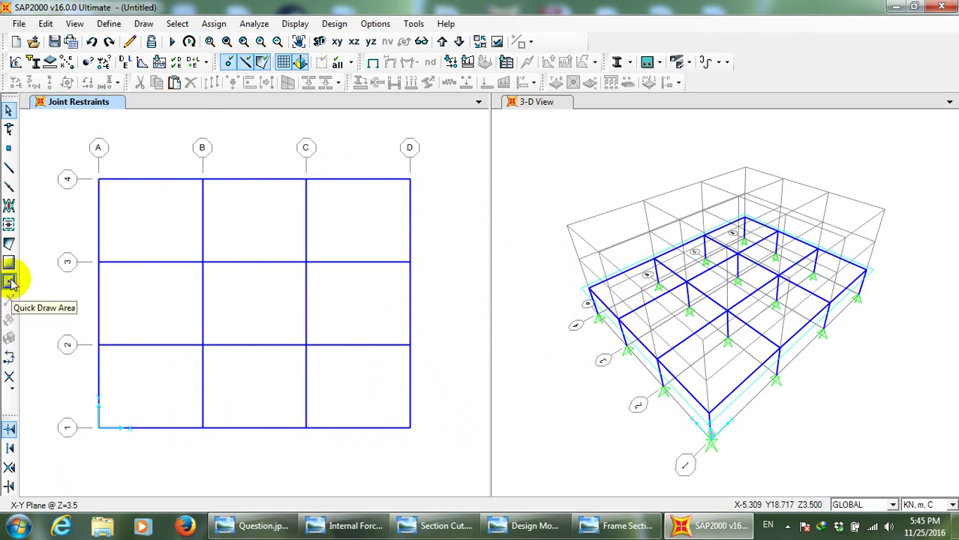
click(11, 283)
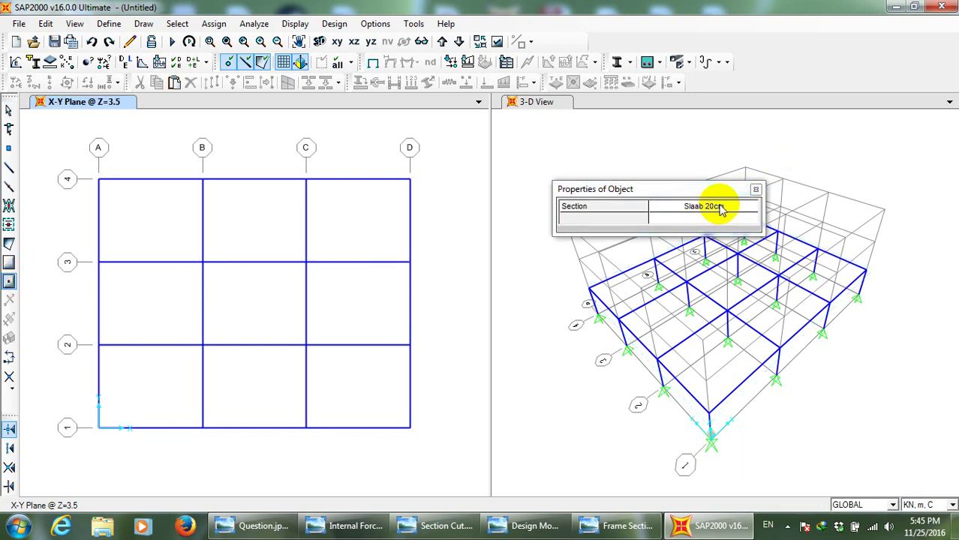
click(352, 227)
click(285, 226)
click(161, 216)
click(139, 306)
click(233, 306)
click(339, 323)
click(353, 371)
click(278, 379)
click(167, 381)
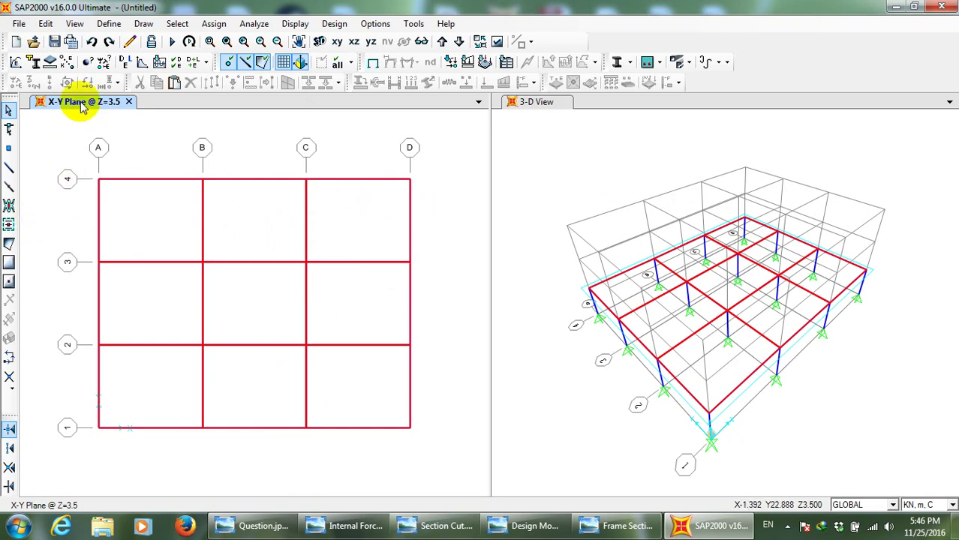
Select all nine slab panels and assign a uniform shell load of 4 in the gravity direction for load pattern SD
click(337, 228)
click(217, 219)
click(176, 219)
click(169, 294)
click(244, 298)
click(366, 316)
click(359, 407)
click(284, 396)
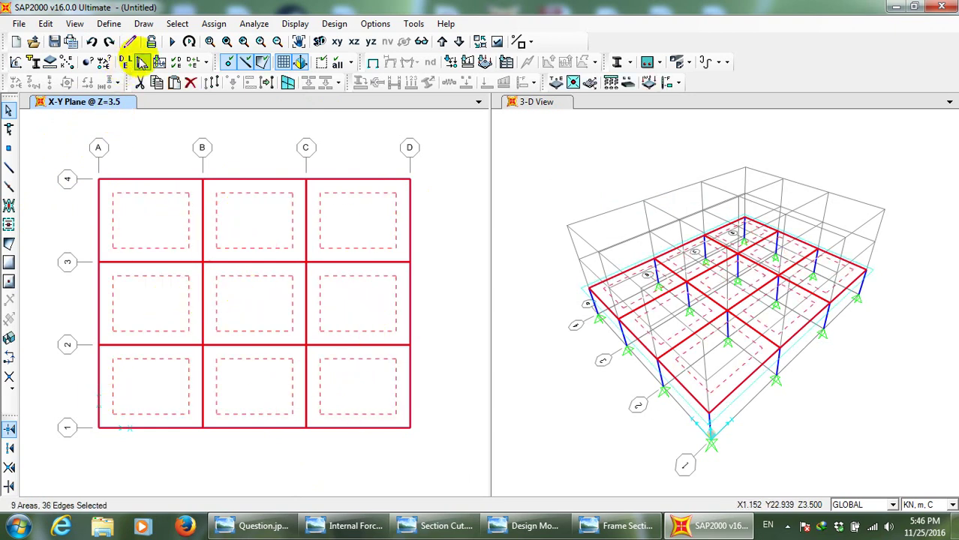
click(213, 24)
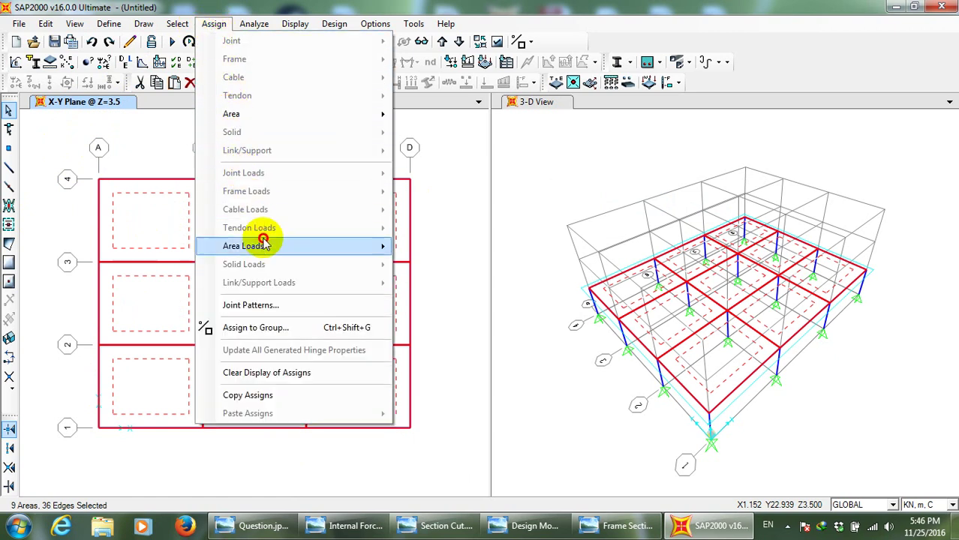
mouse_move(268, 246)
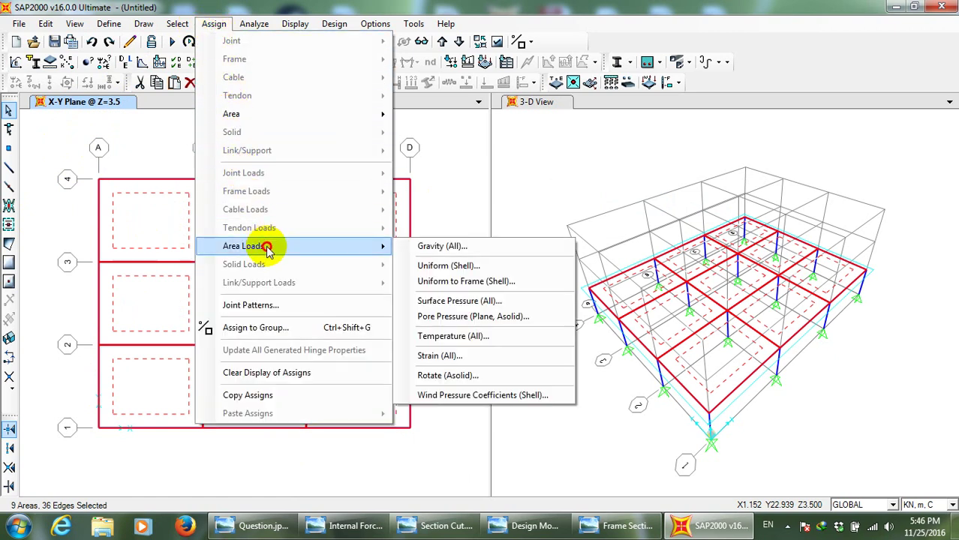
click(431, 266)
click(439, 232)
click(403, 255)
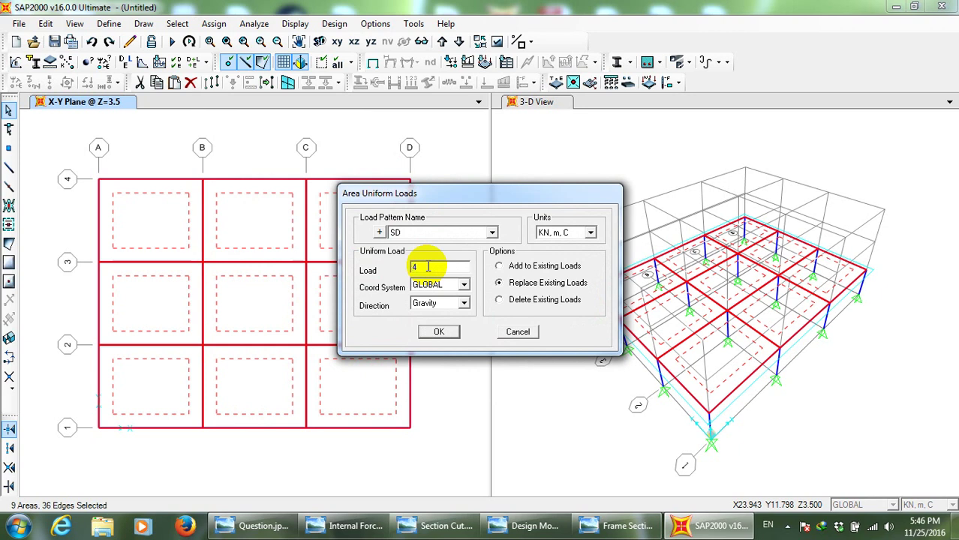
click(438, 331)
Reselect all nine slab panels and assign a uniform shell load of 5 in the gravity direction for load pattern LIVE
drag(384, 213, 156, 413)
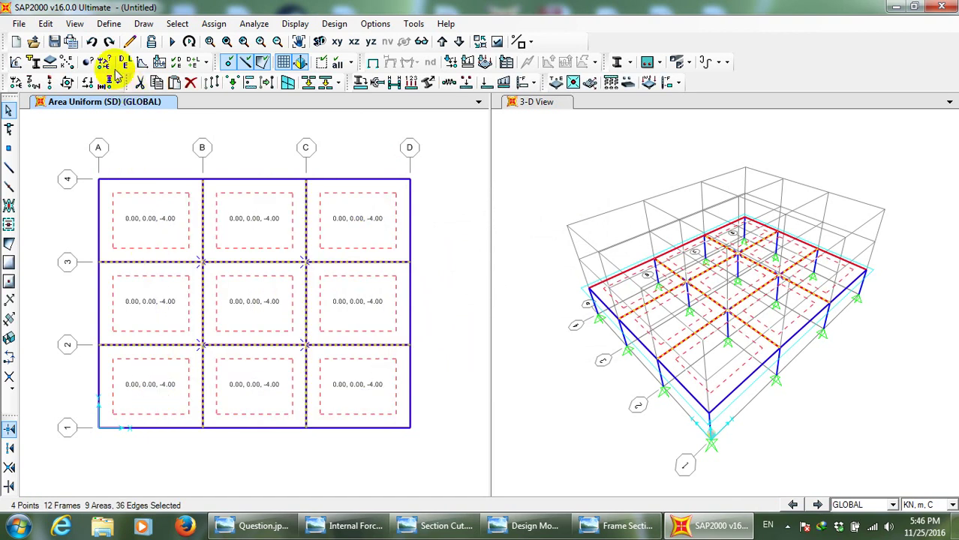
click(213, 24)
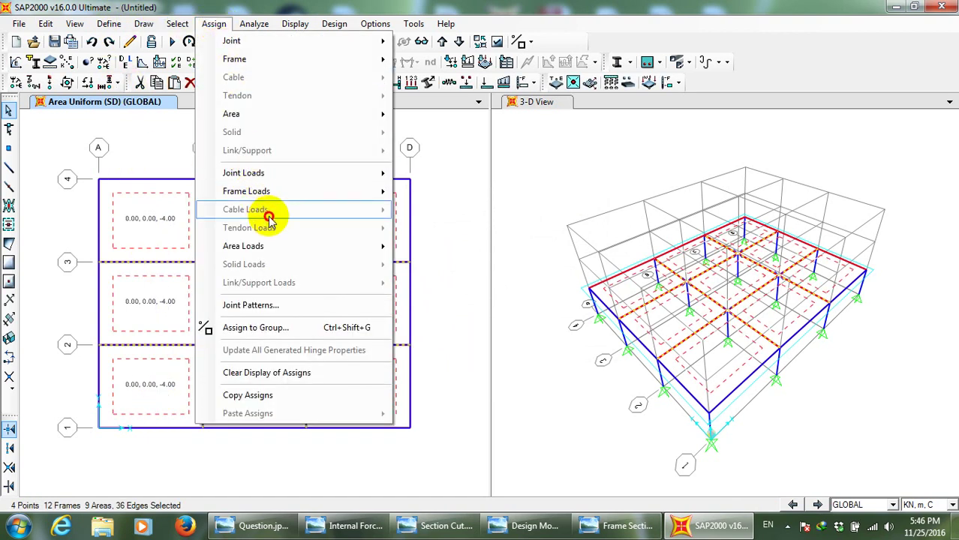
click(315, 246)
click(440, 266)
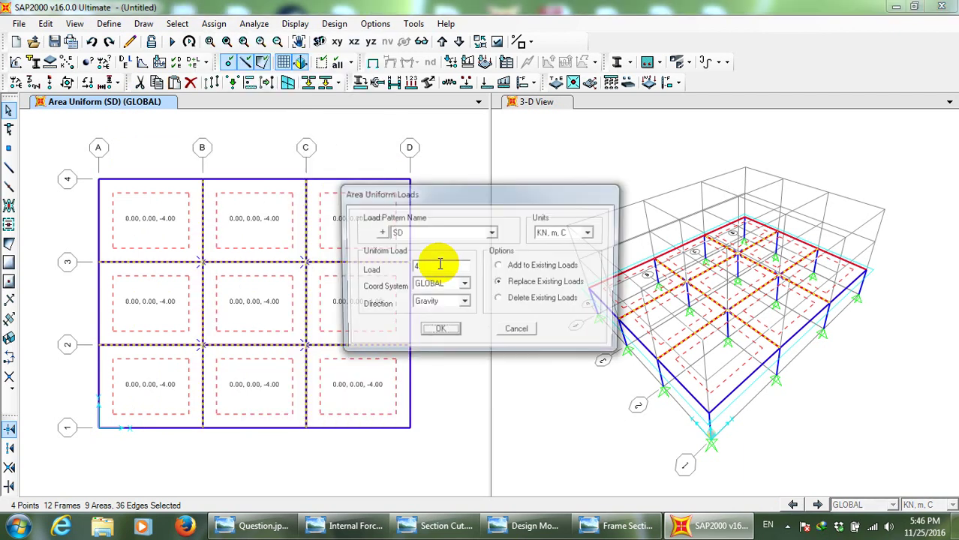
click(434, 233)
click(422, 254)
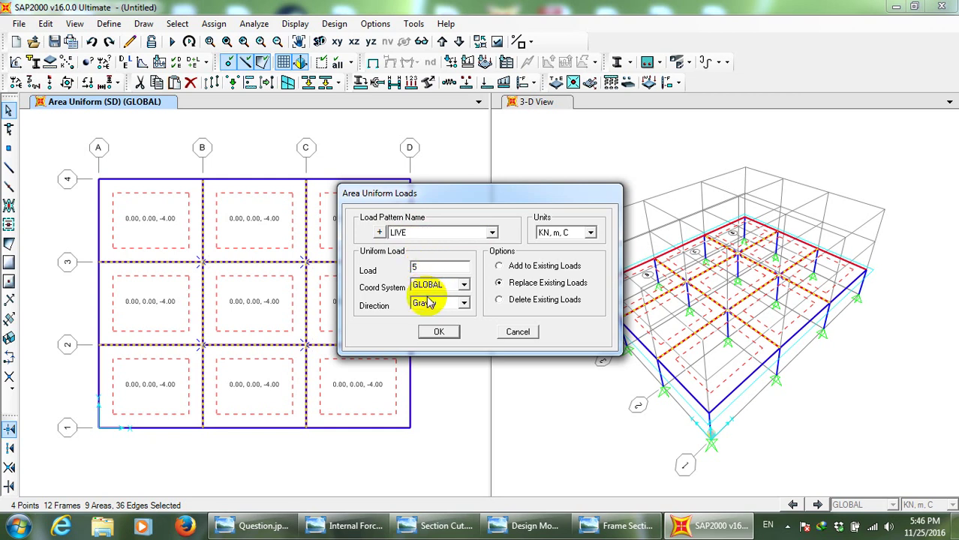
click(434, 333)
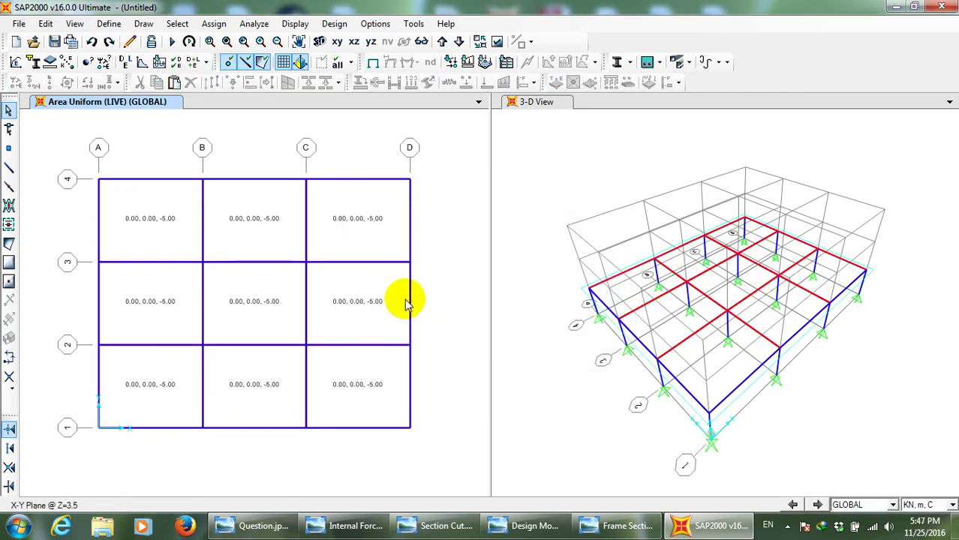
Check the assigned loads of the slab panel between grids B-C and 3-4 in its area information
right_click(252, 235)
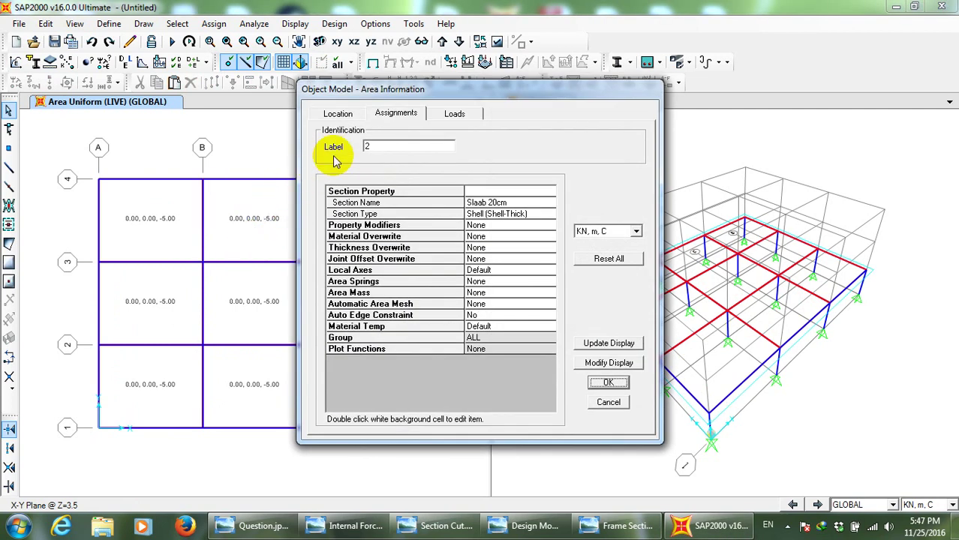
click(454, 115)
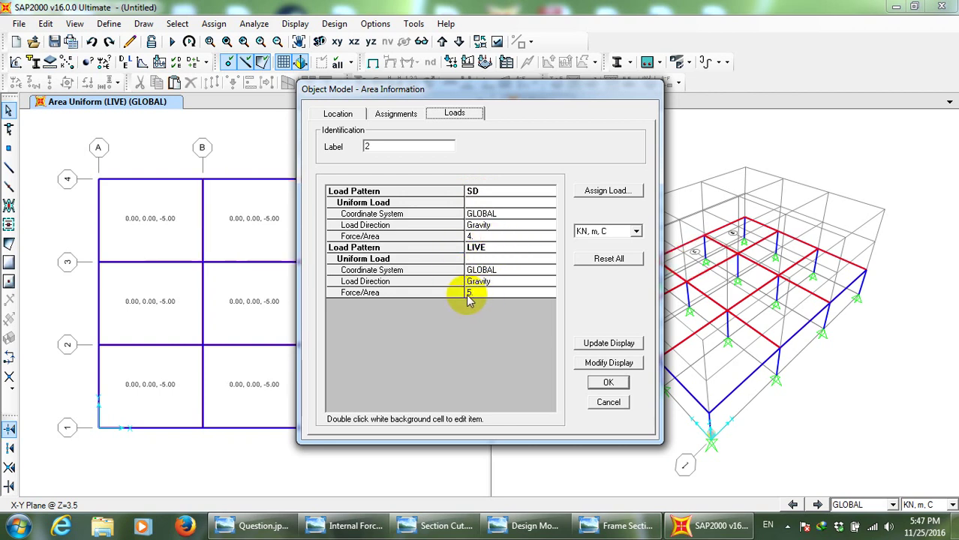
click(609, 382)
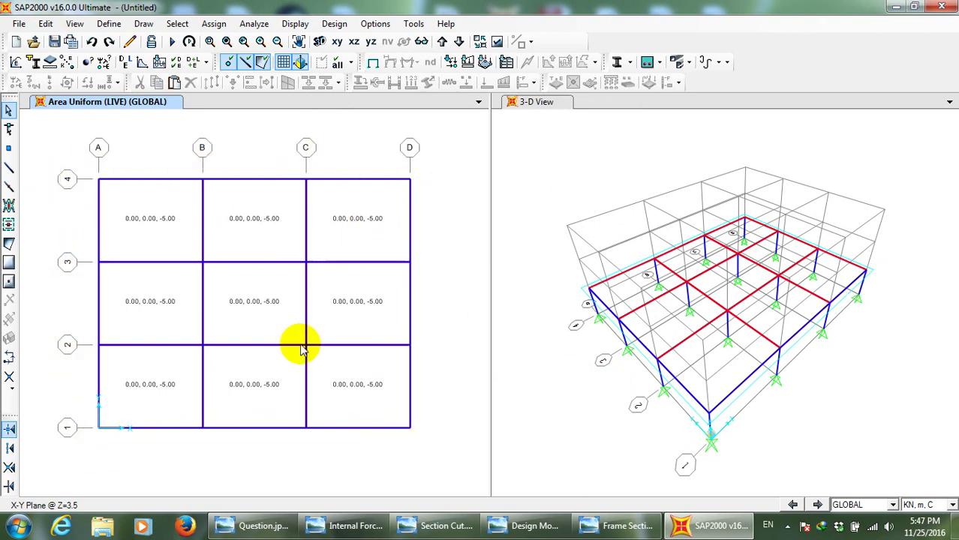
Select the perimeter beams, assign them a uniform distributed load of 21 for load pattern SD, and check it in the 3-D view
drag(442, 145, 390, 212)
drag(274, 150, 246, 193)
drag(137, 160, 83, 213)
drag(435, 294, 405, 318)
drag(447, 404, 400, 458)
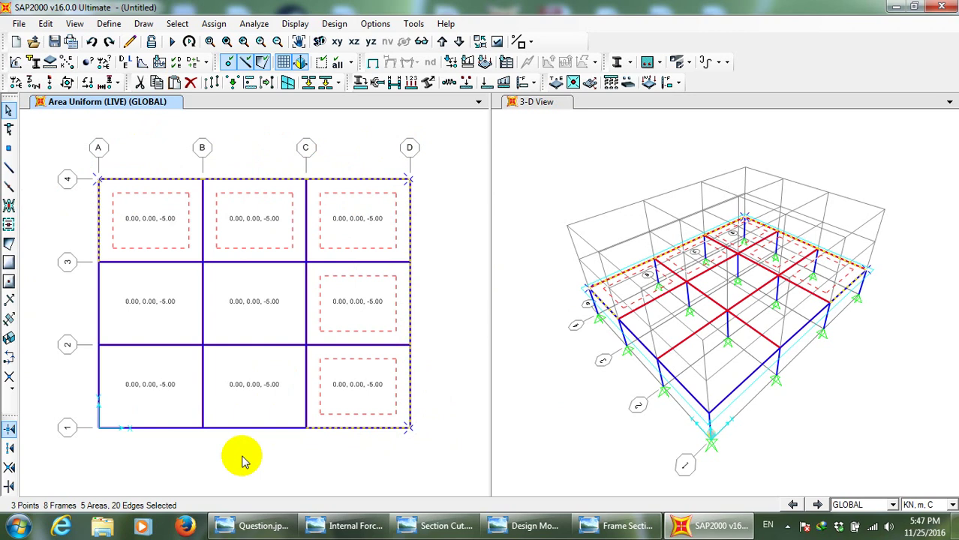
click(244, 433)
drag(147, 441, 92, 399)
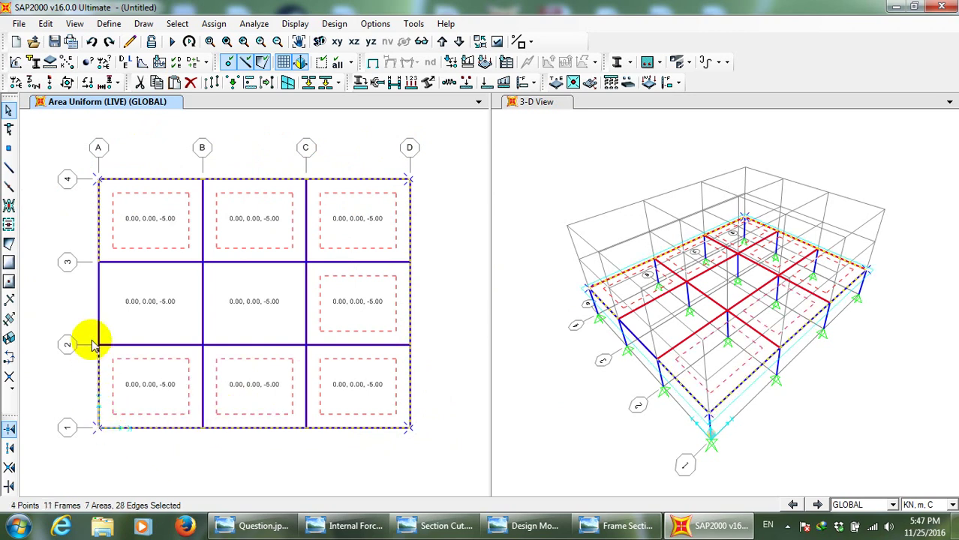
click(118, 304)
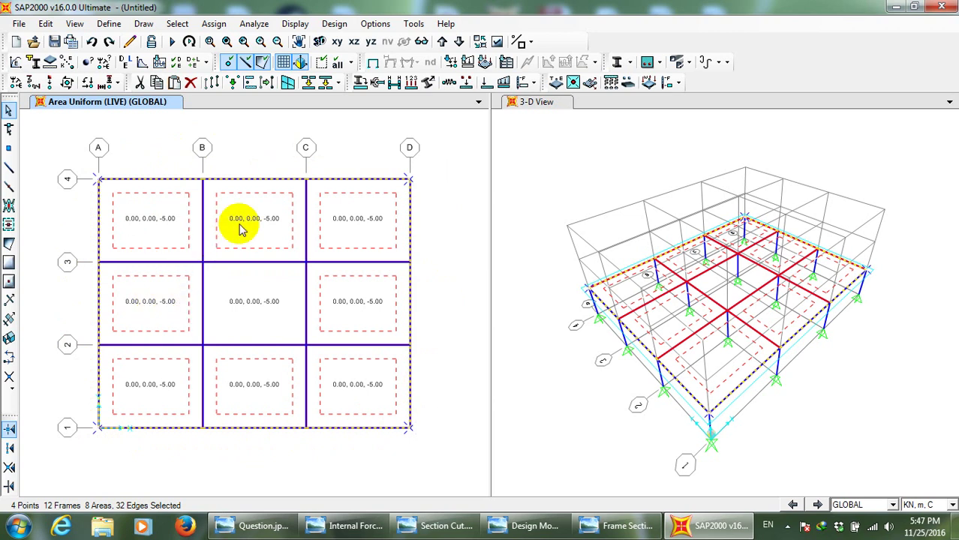
click(213, 24)
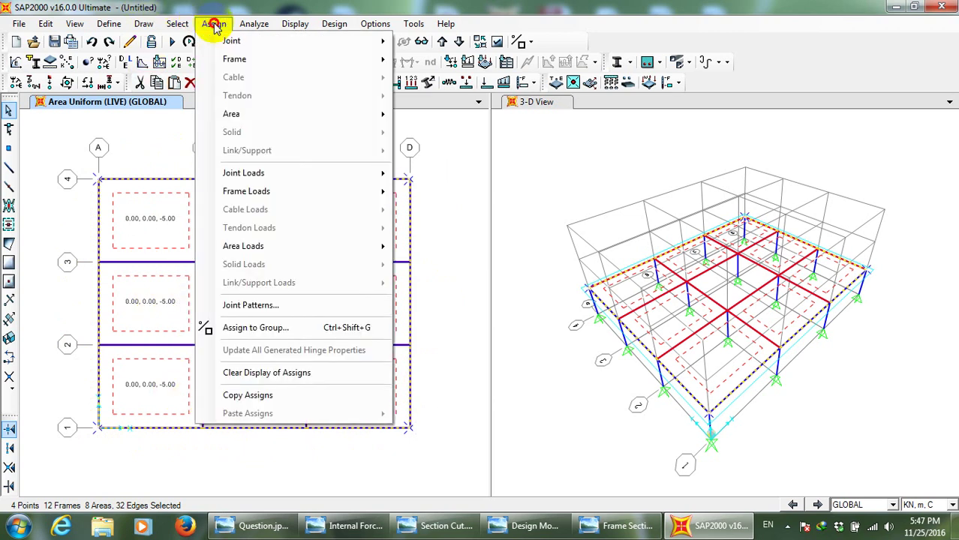
click(289, 197)
click(429, 224)
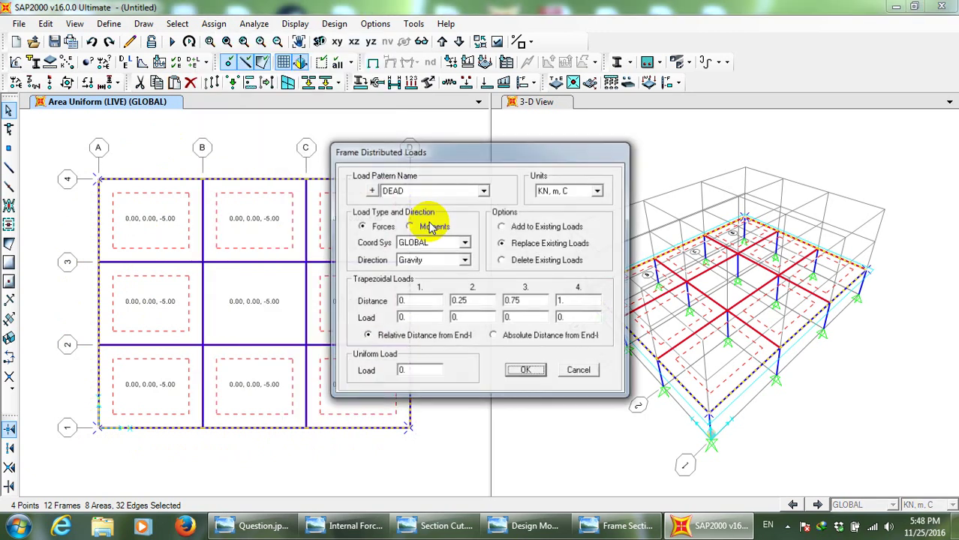
click(446, 193)
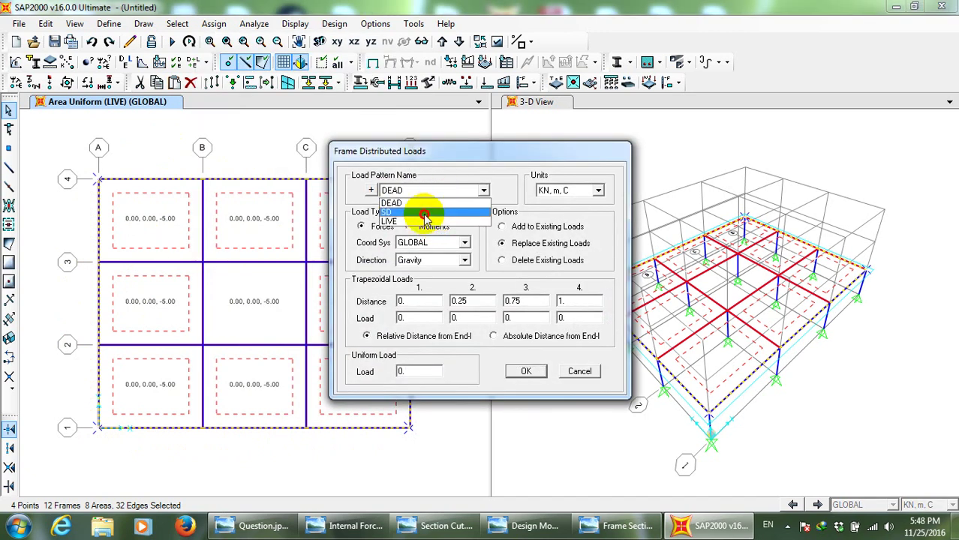
click(425, 216)
double_click(412, 370)
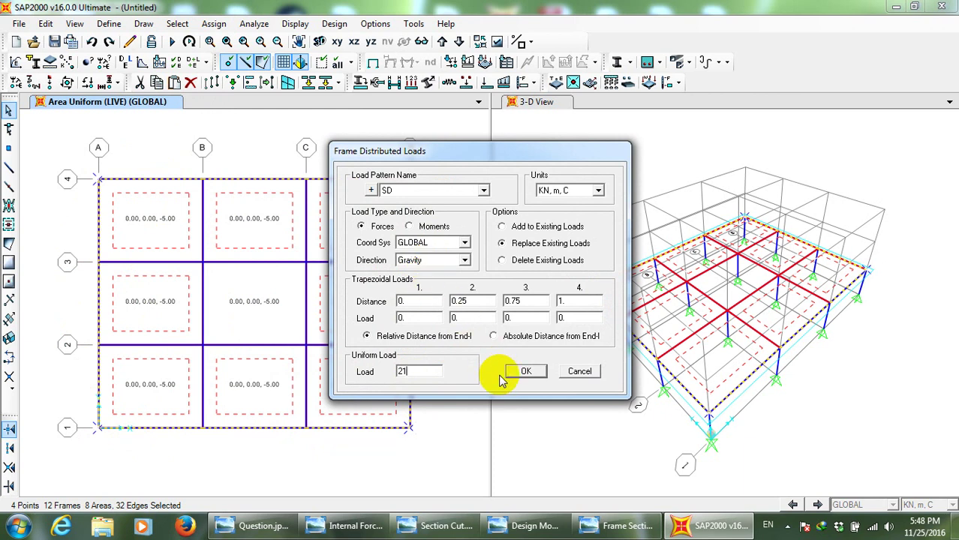
click(523, 372)
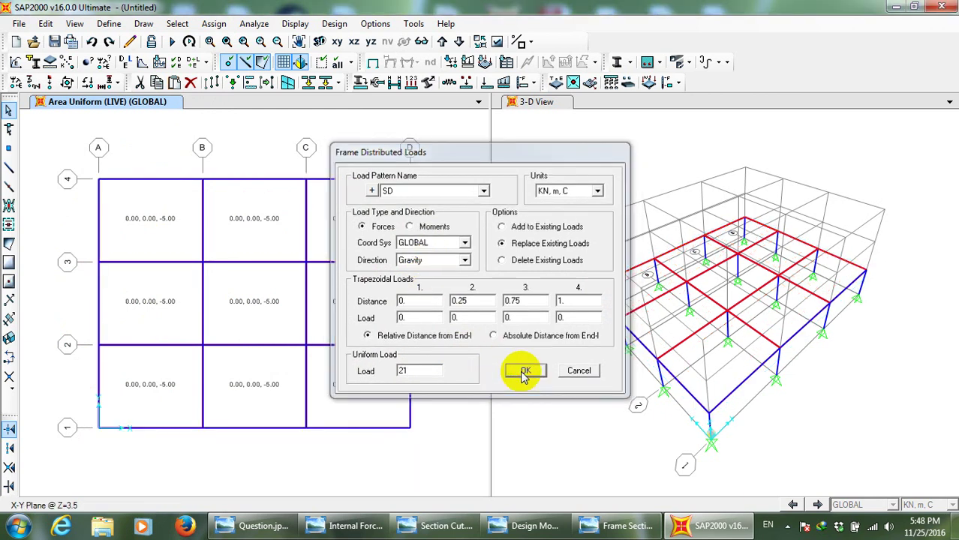
click(320, 41)
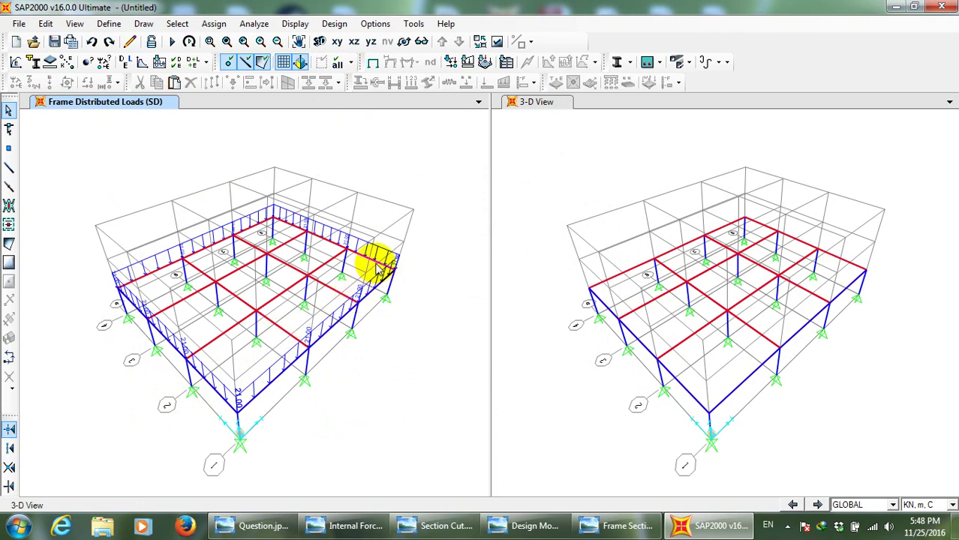
click(338, 42)
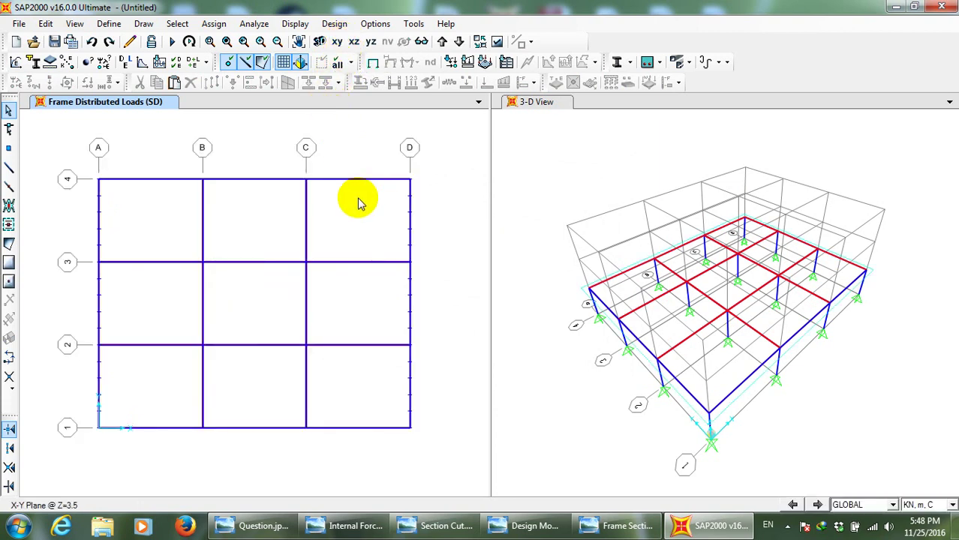
Select all nine slab panels in plan and divide them into objects with a maximum size of 0.5 along both edges
click(356, 219)
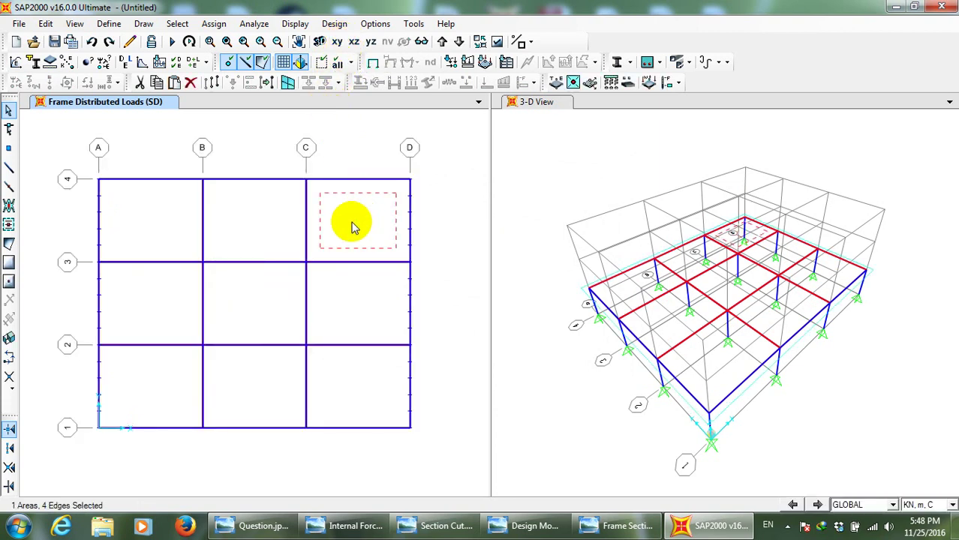
click(274, 226)
click(135, 222)
click(141, 275)
click(240, 280)
click(333, 297)
click(343, 375)
click(278, 387)
click(167, 382)
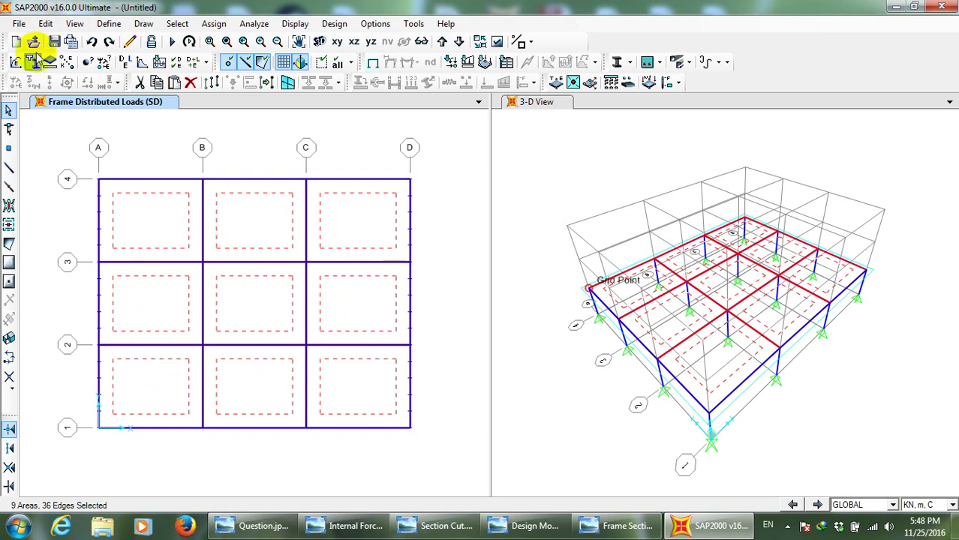
click(45, 23)
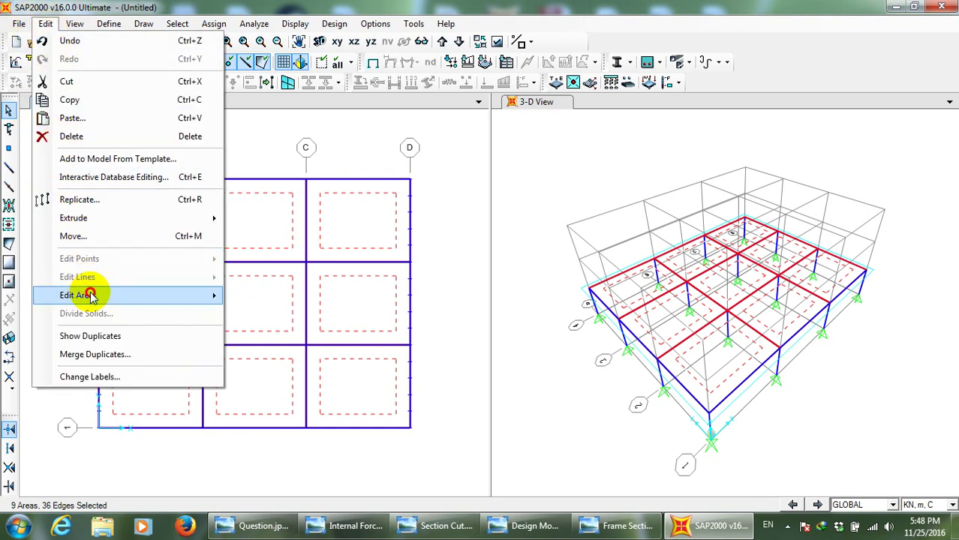
mouse_move(71, 295)
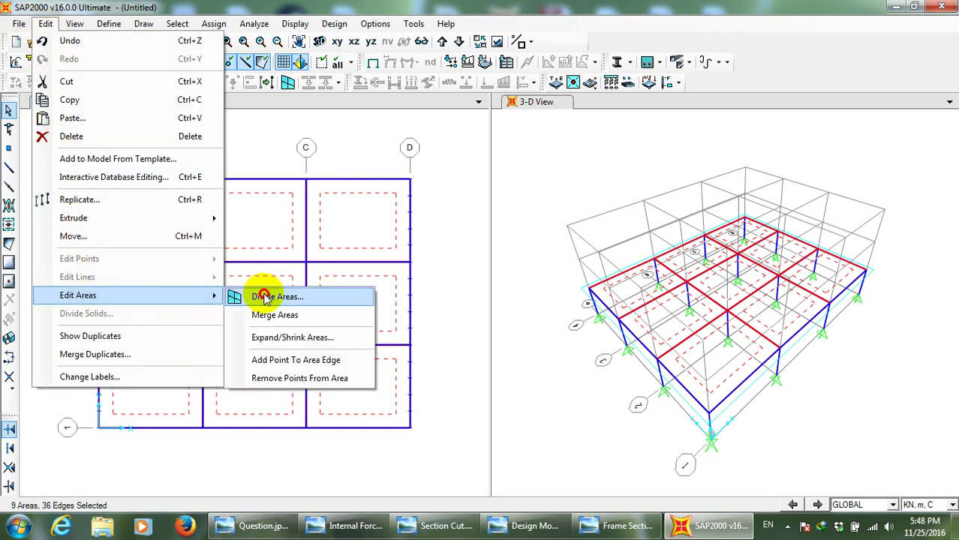
click(263, 294)
click(365, 154)
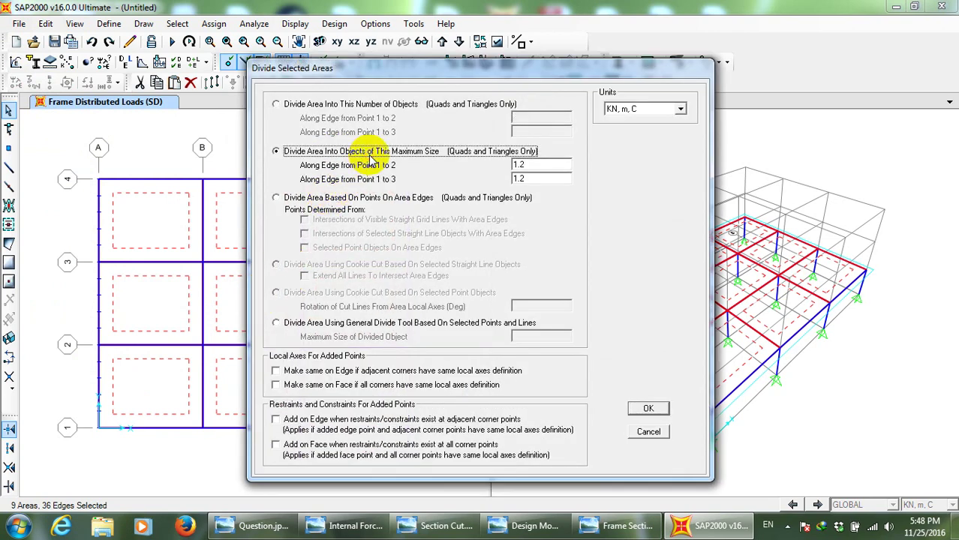
drag(379, 67, 474, 71)
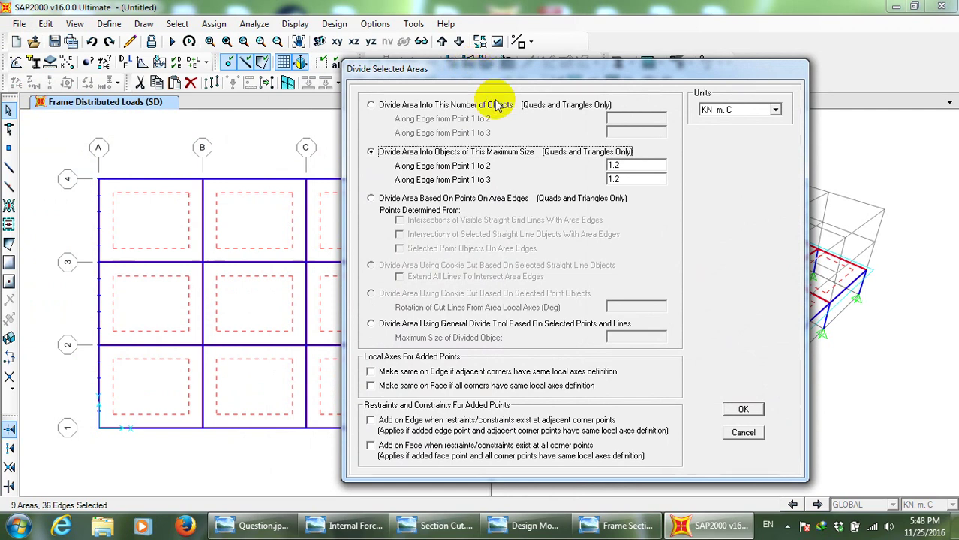
double_click(650, 166)
text(0.5)
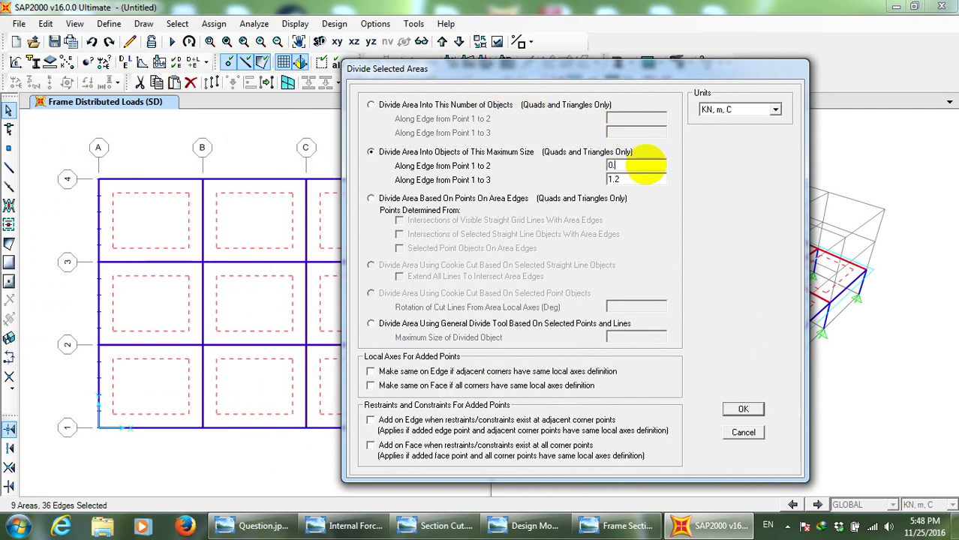
double_click(626, 179)
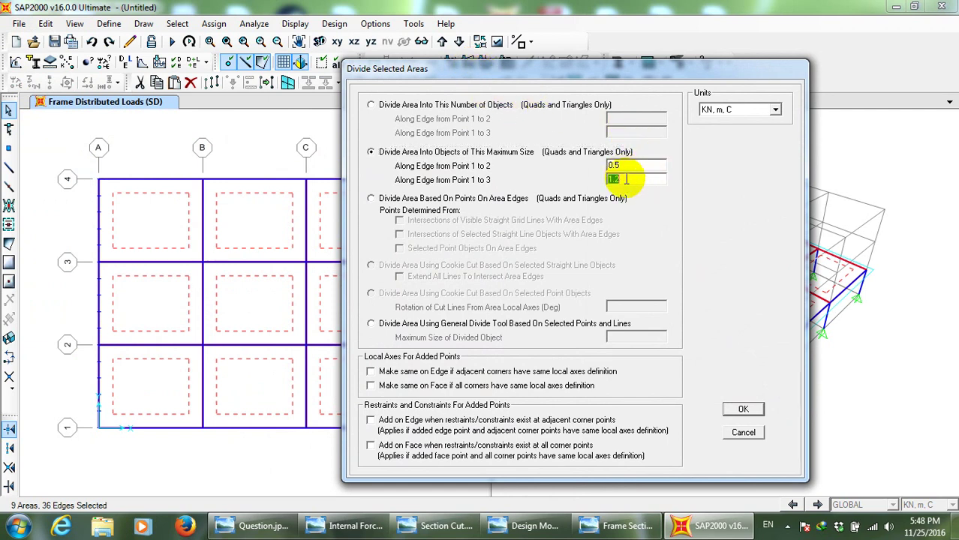
text(0.5)
key(Tab)
click(739, 409)
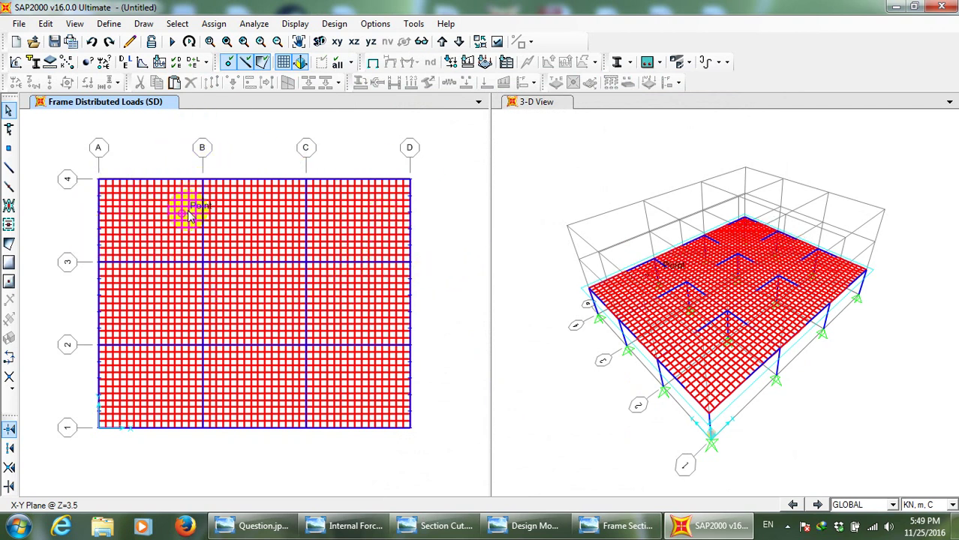
scroll(158, 229, up, 3)
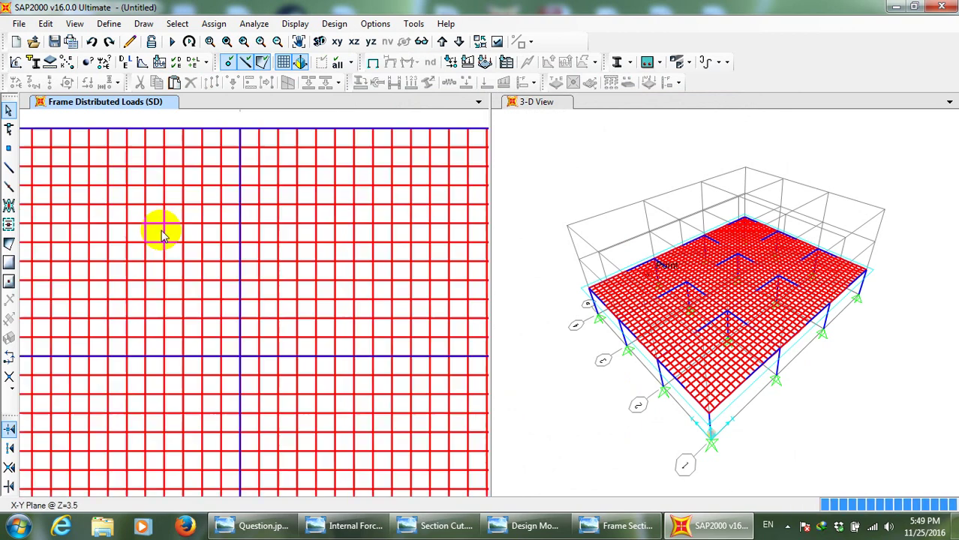
Set the MODAL load case to Do Not Run and start the analysis of the DEAD, SD and LIVE cases
scroll(188, 257, down, 3)
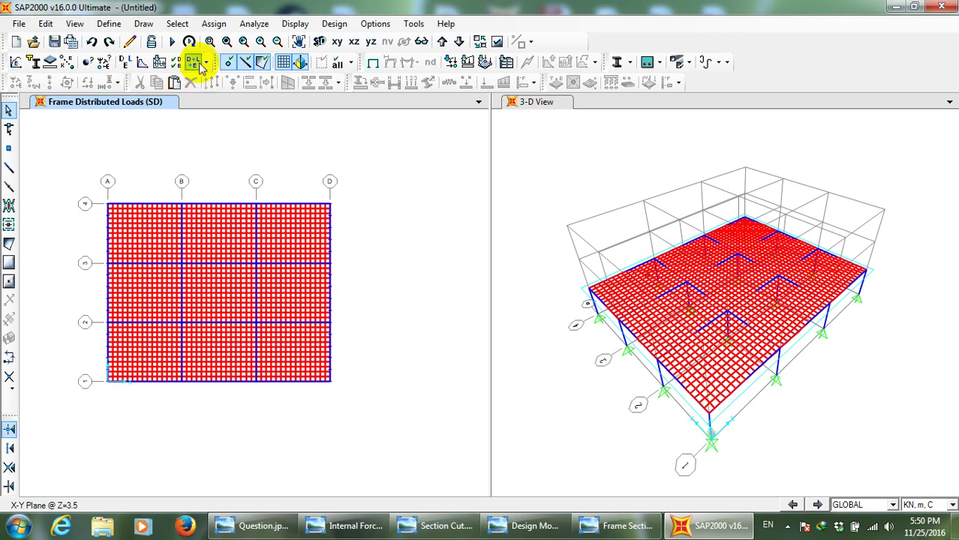
click(171, 43)
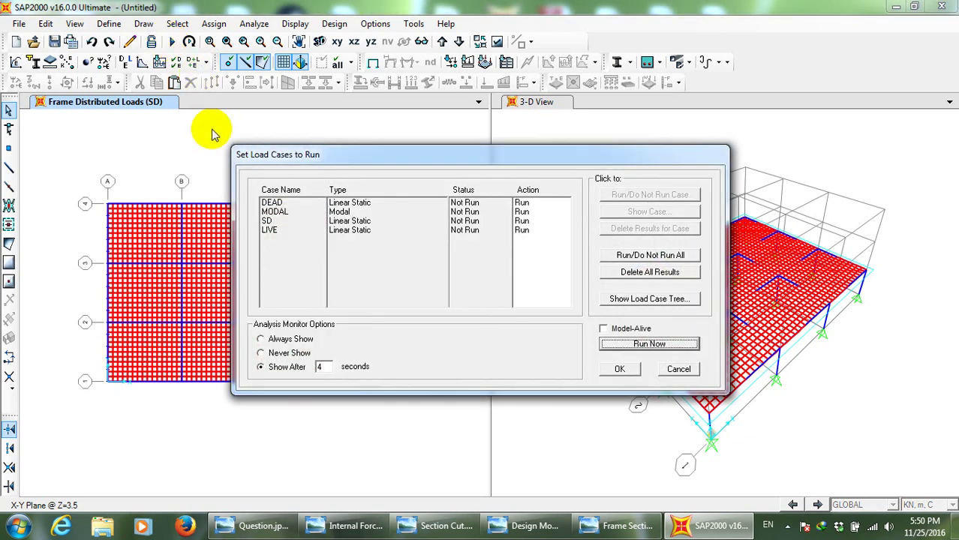
click(274, 212)
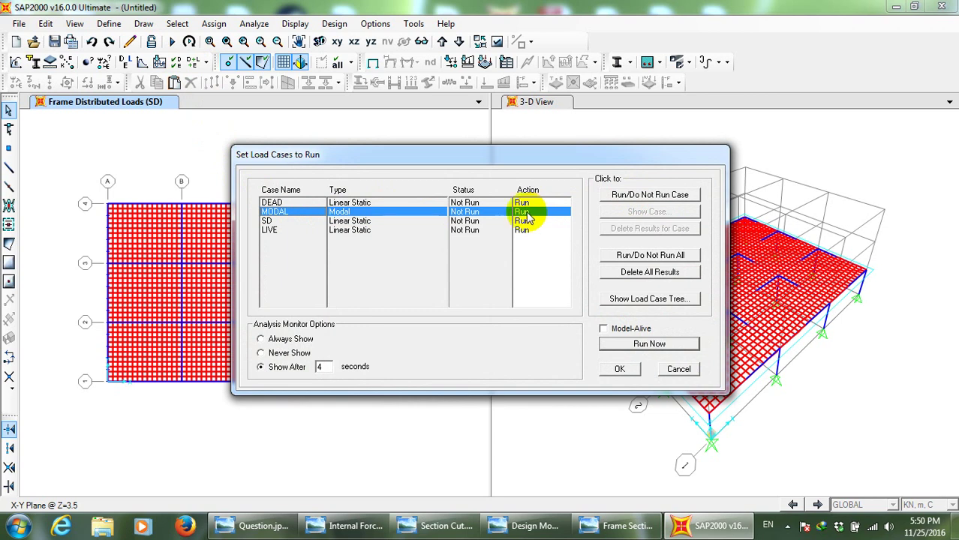
click(657, 196)
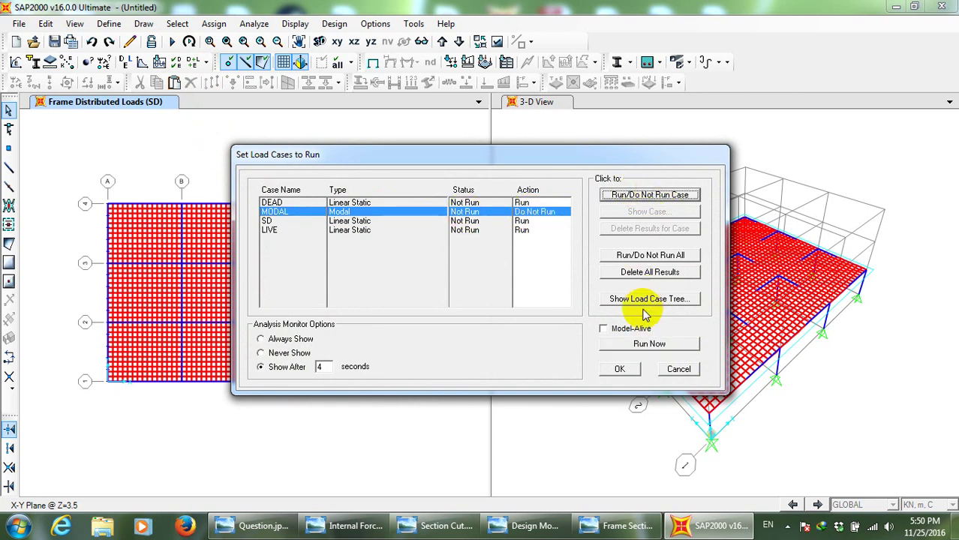
click(643, 346)
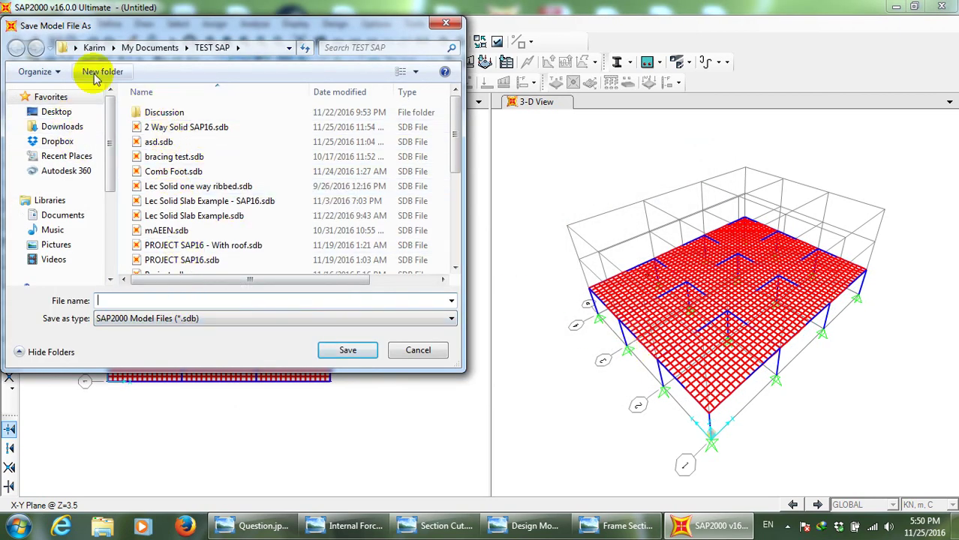
Save the model file as Model 2 in the Videos Recording SAP folder and activate the DEAD deformed shape view
click(150, 48)
double_click(186, 245)
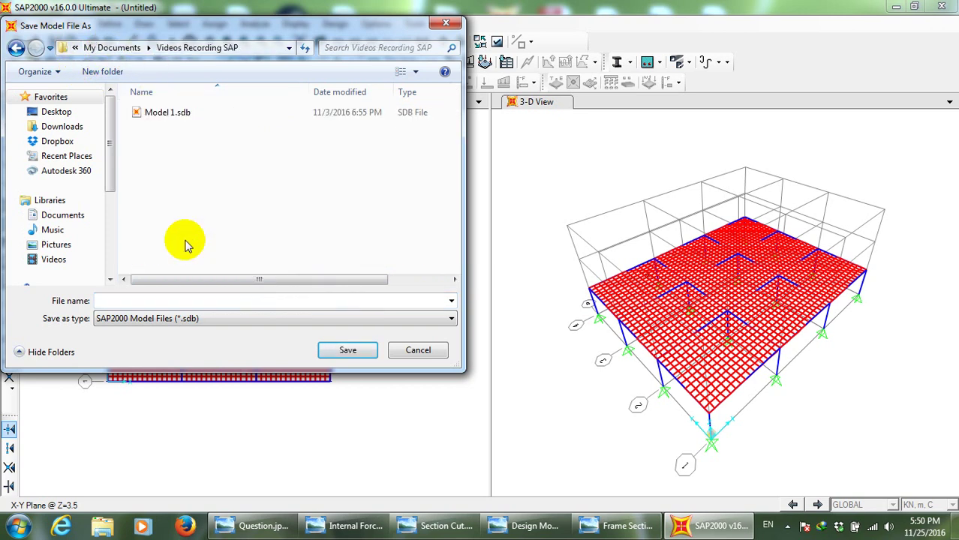
click(158, 301)
text(Model2)
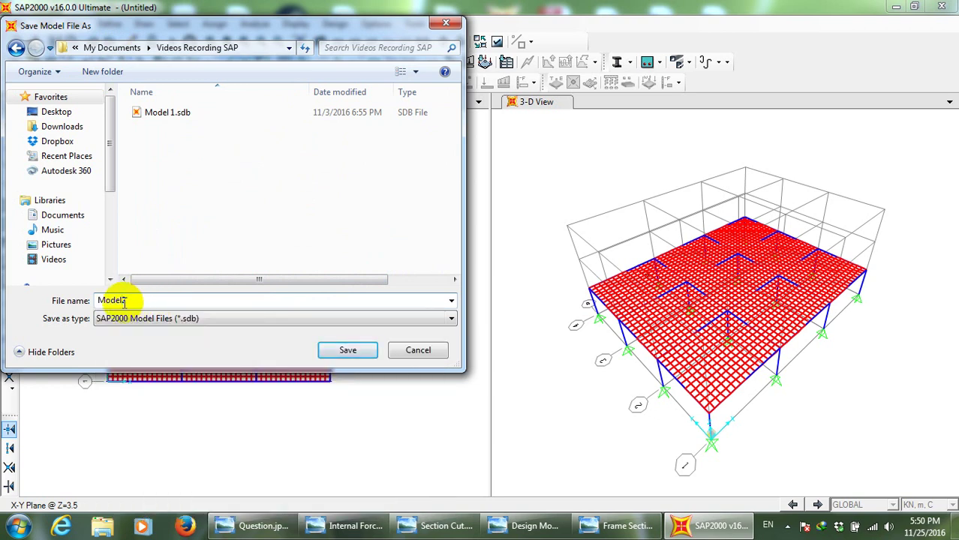
key(Tab)
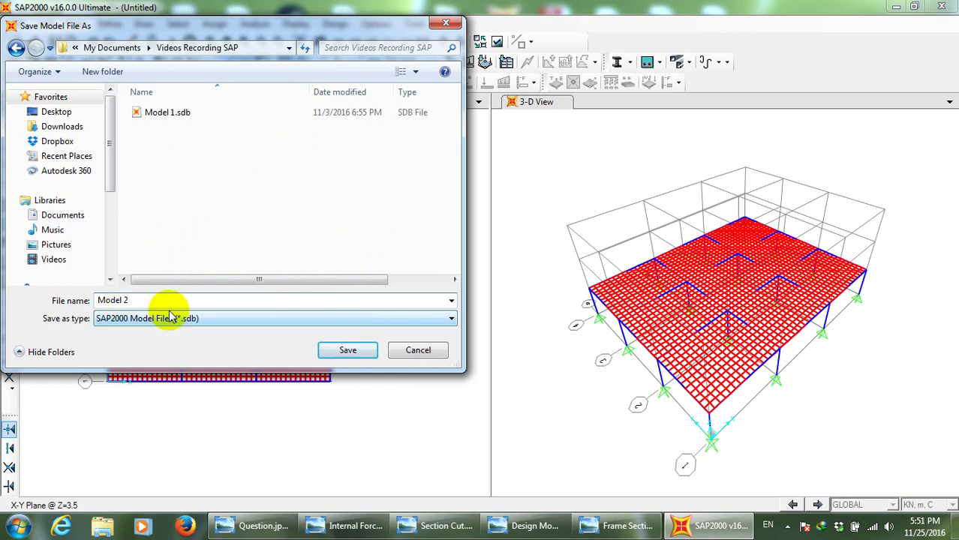
click(130, 301)
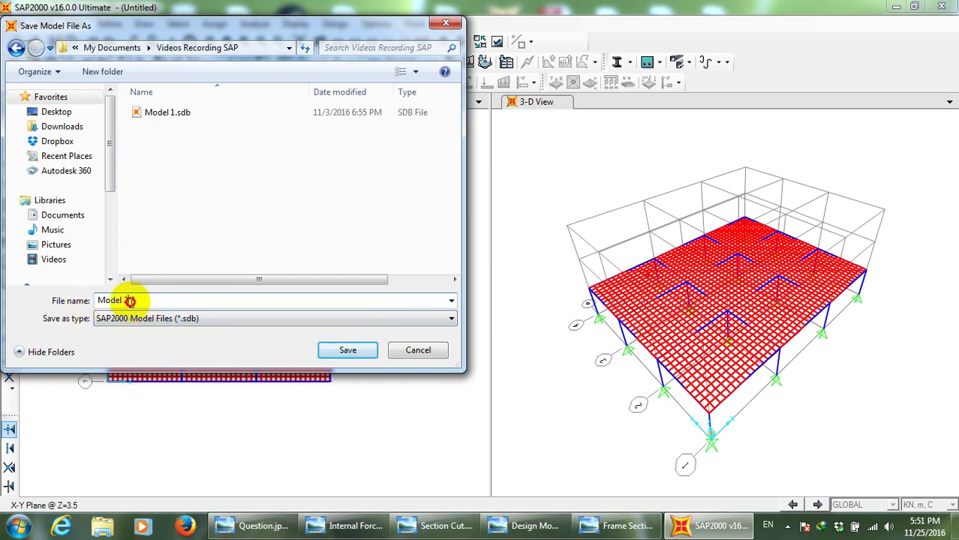
click(366, 352)
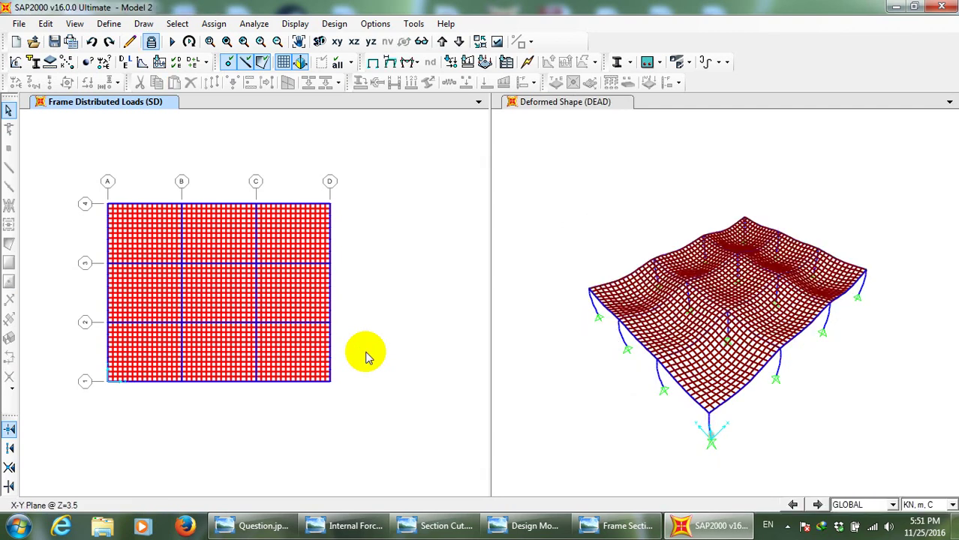
click(580, 120)
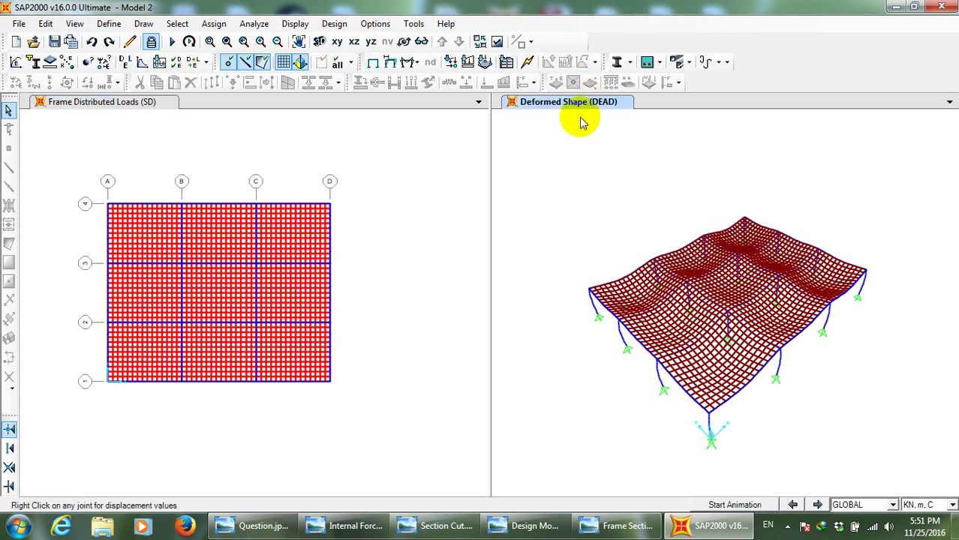